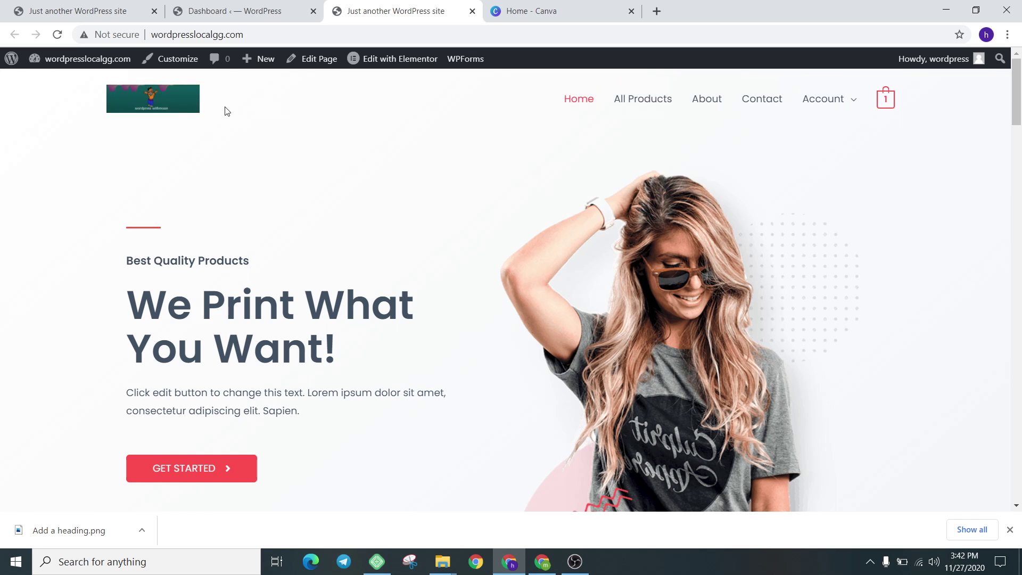
Switch to the Canva home page and look over its template categories
left_click(508, 7)
left_click(233, 32)
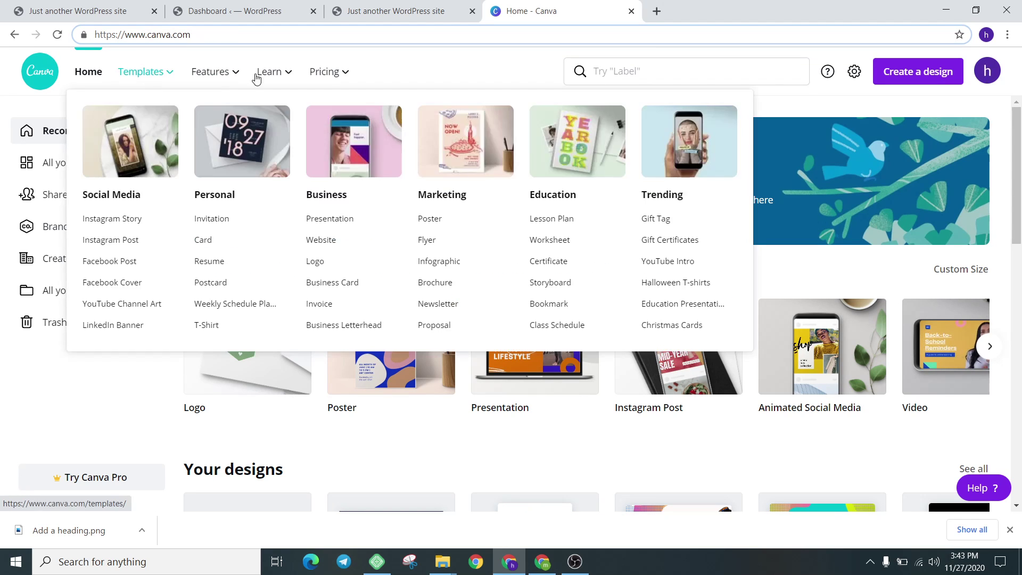
mouse_move(293, 94)
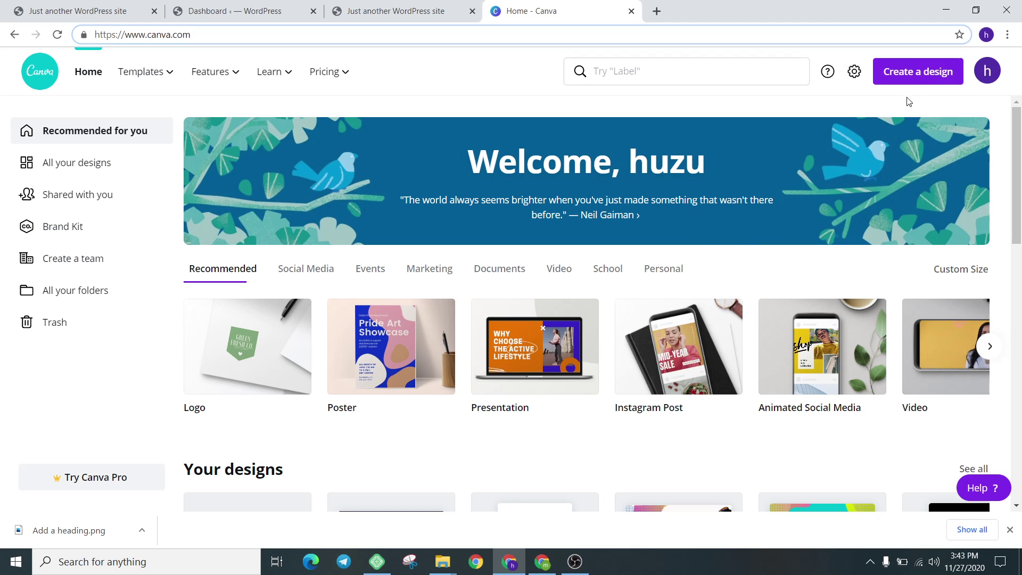
left_click(915, 79)
left_click(869, 140)
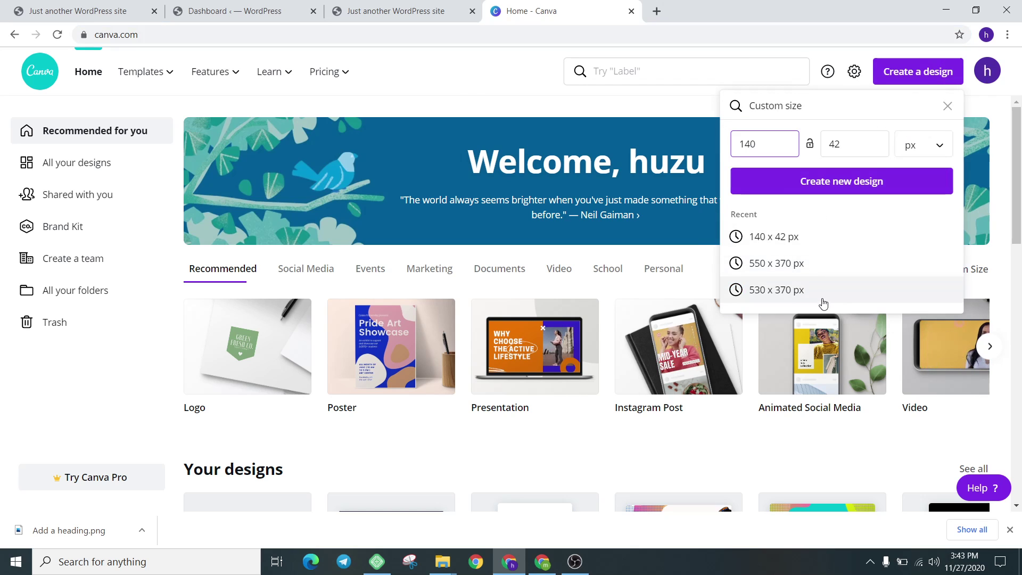
left_click(948, 105)
Create a new blank design of the Logo type
left_click(918, 72)
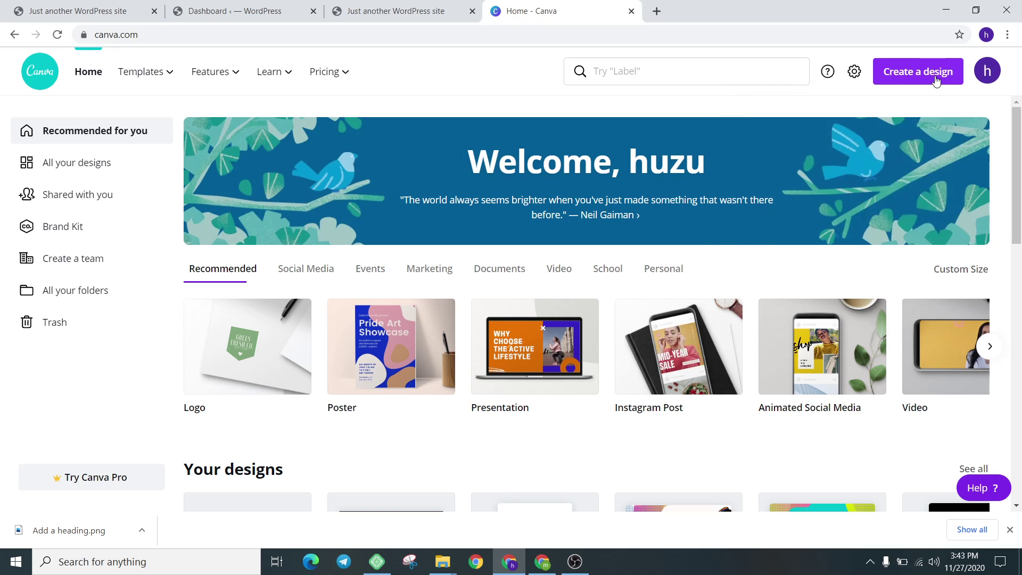
left_click(918, 72)
left_click(826, 215)
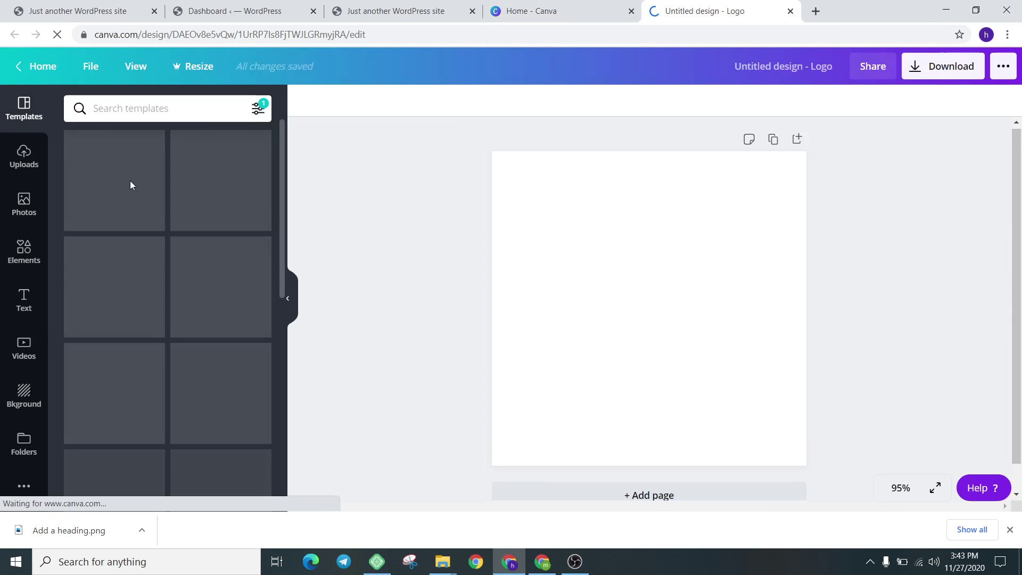
scroll(181, 311, "down", 5)
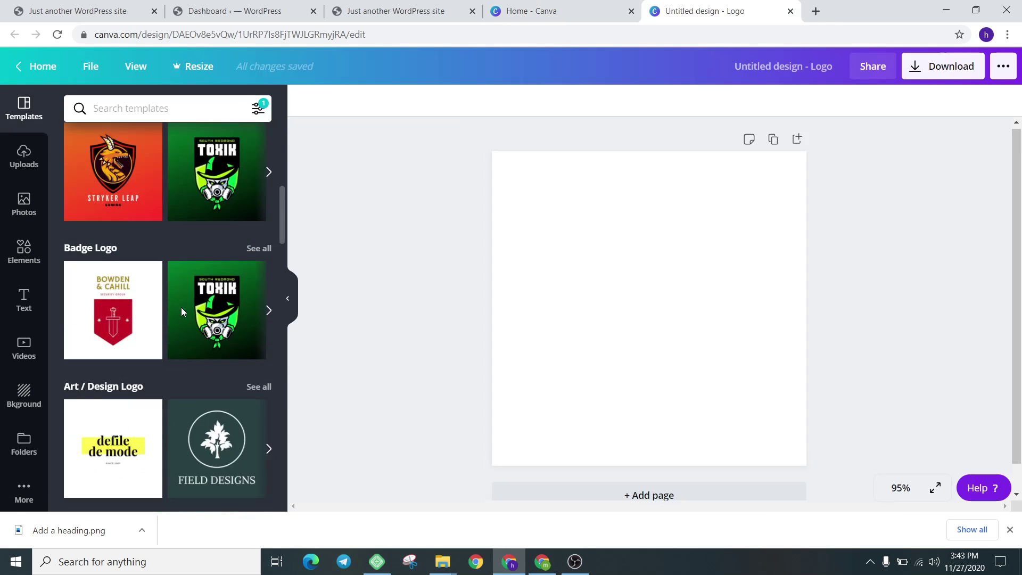
scroll(181, 311, "up", 8)
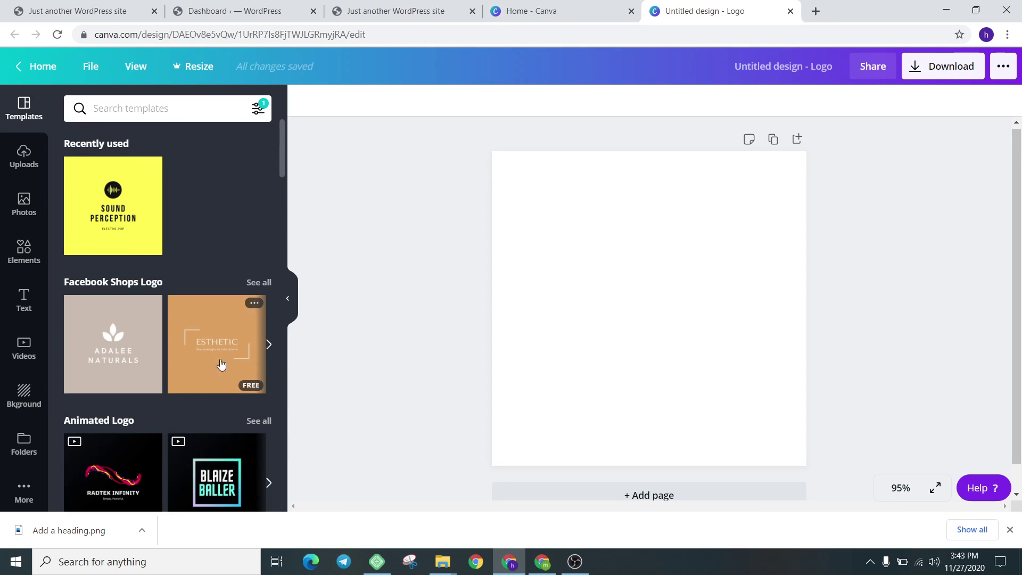
scroll(169, 303, "down", 10)
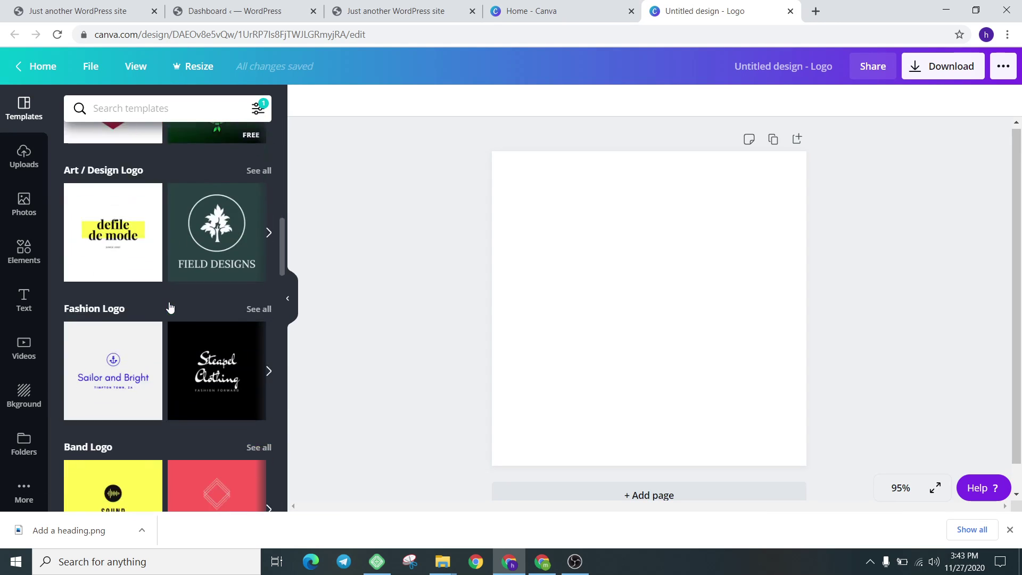
scroll(165, 319, "down", 20)
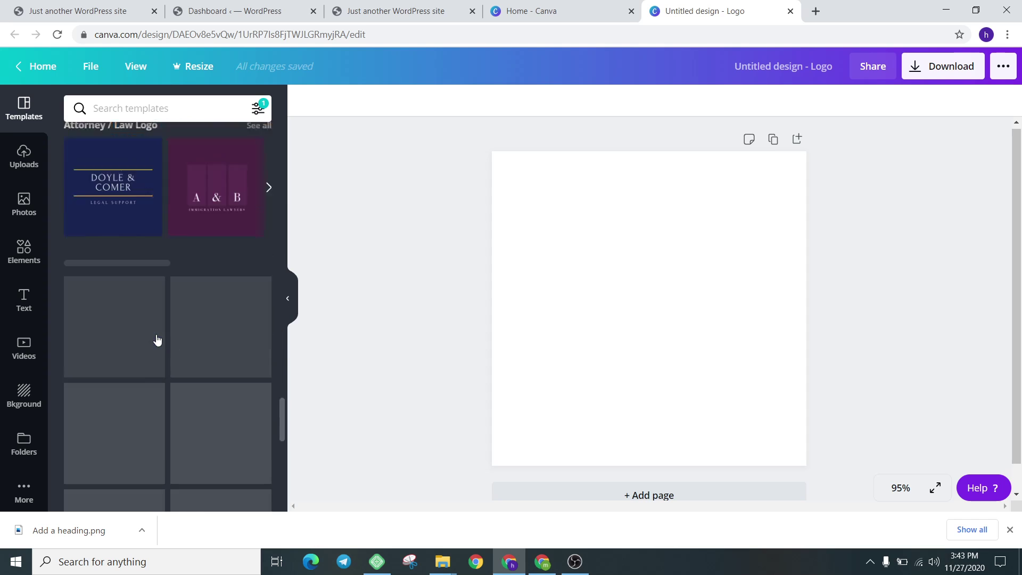
scroll(156, 340, "up", 8)
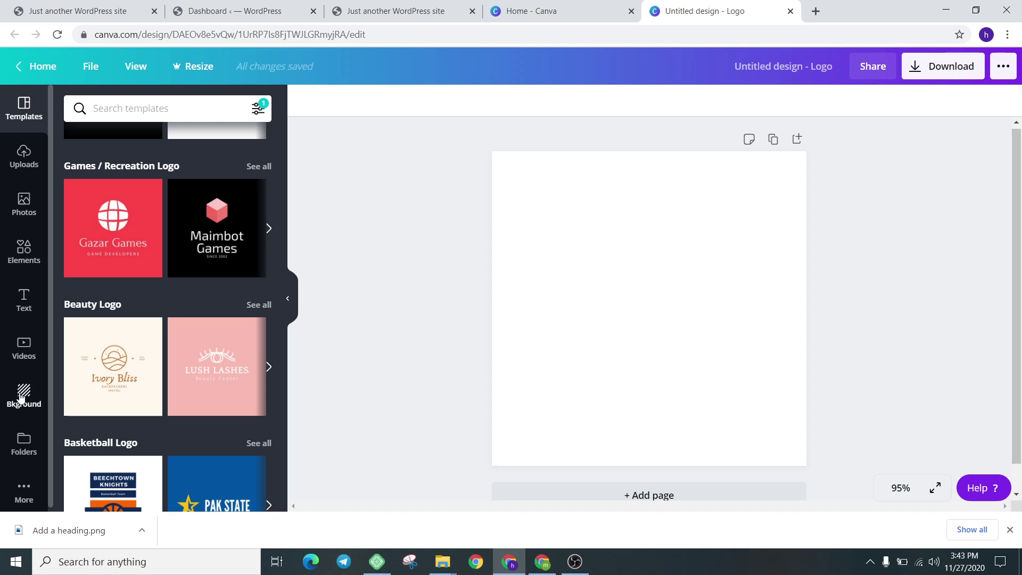
Add the uploaded image of the cartoon man to the blank logo page
left_click(24, 159)
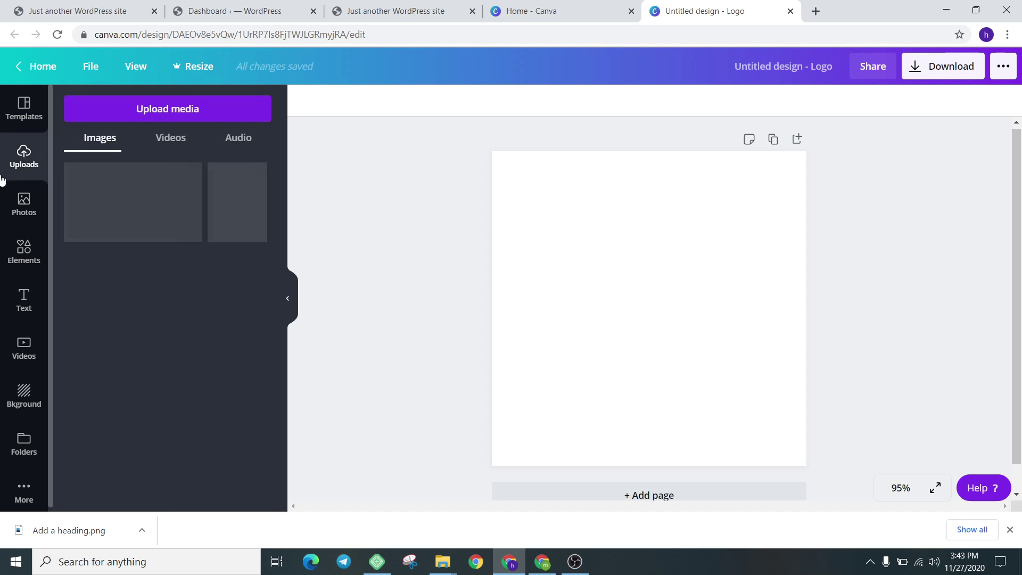
left_click(237, 210)
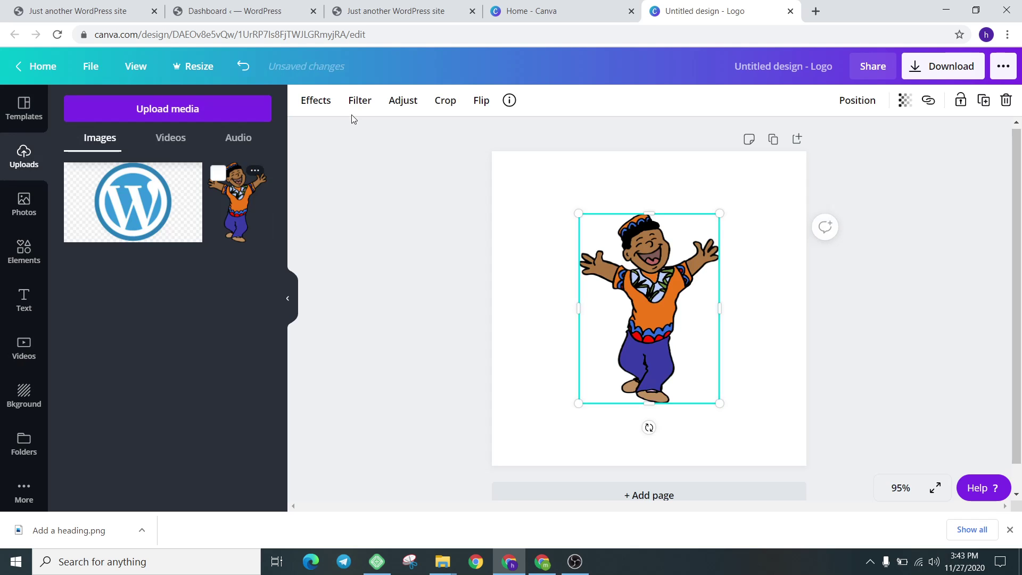
Try several default colours on the page background, including grey, turquoise, red and white, ending on light grey
left_click(579, 440)
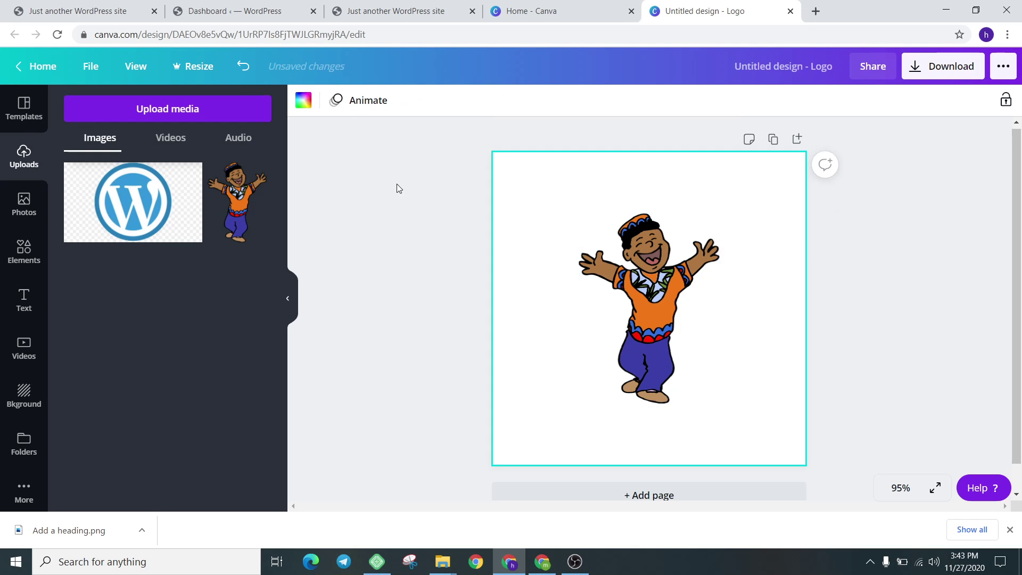
left_click(304, 101)
left_click(157, 367)
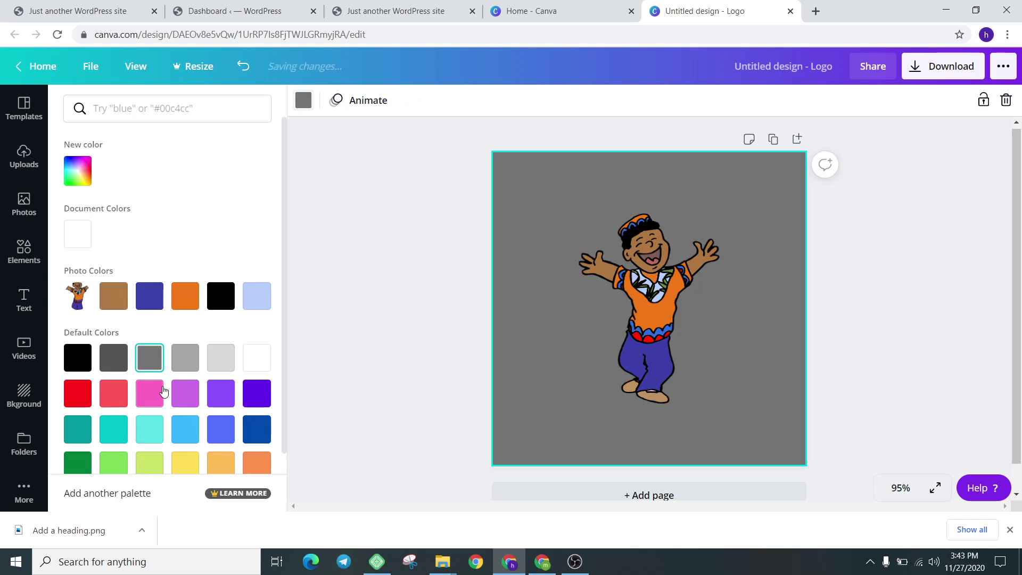
left_click(183, 394)
left_click(184, 429)
left_click(150, 429)
left_click(105, 430)
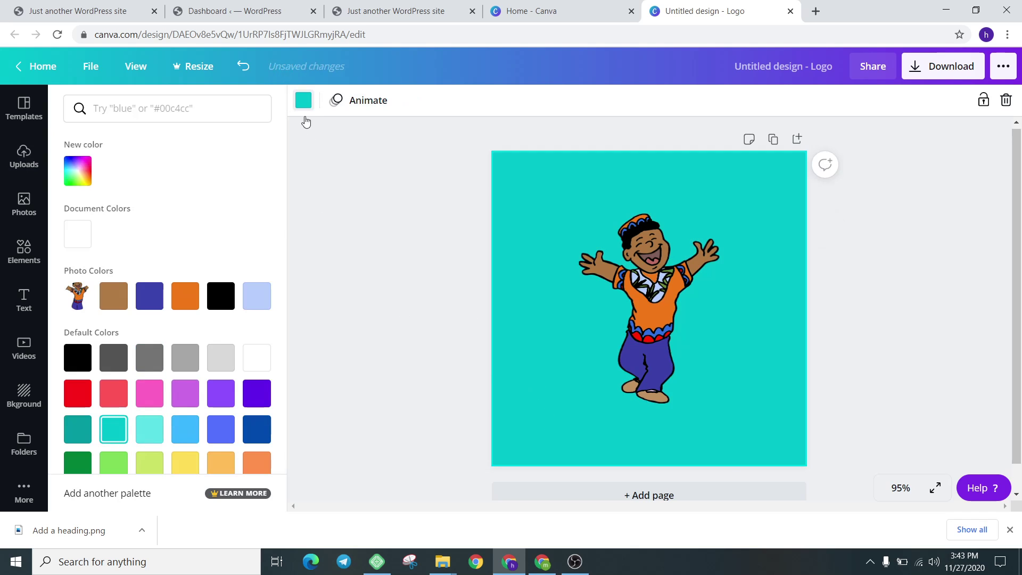
left_click(78, 394)
left_click(246, 363)
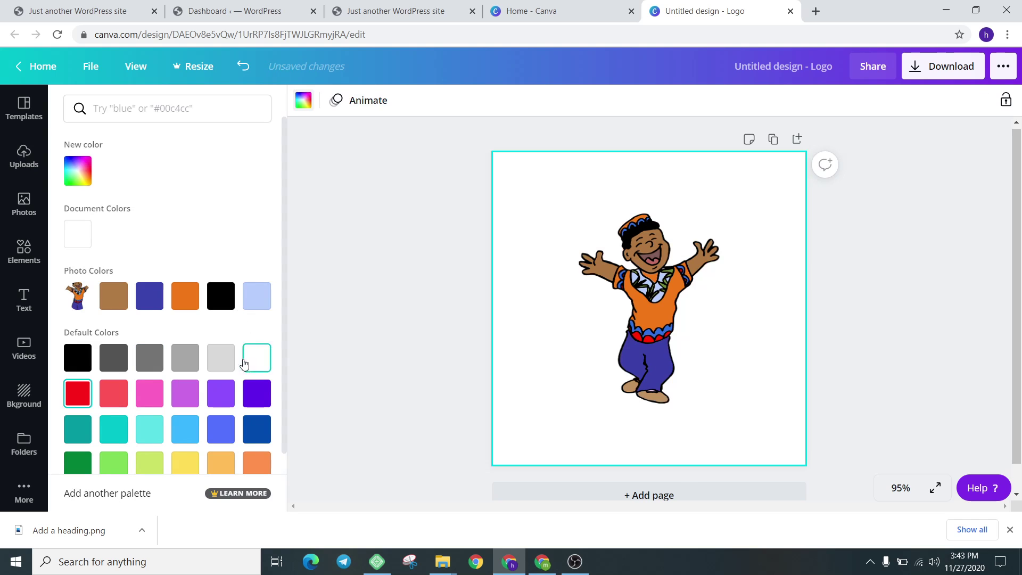
left_click(228, 357)
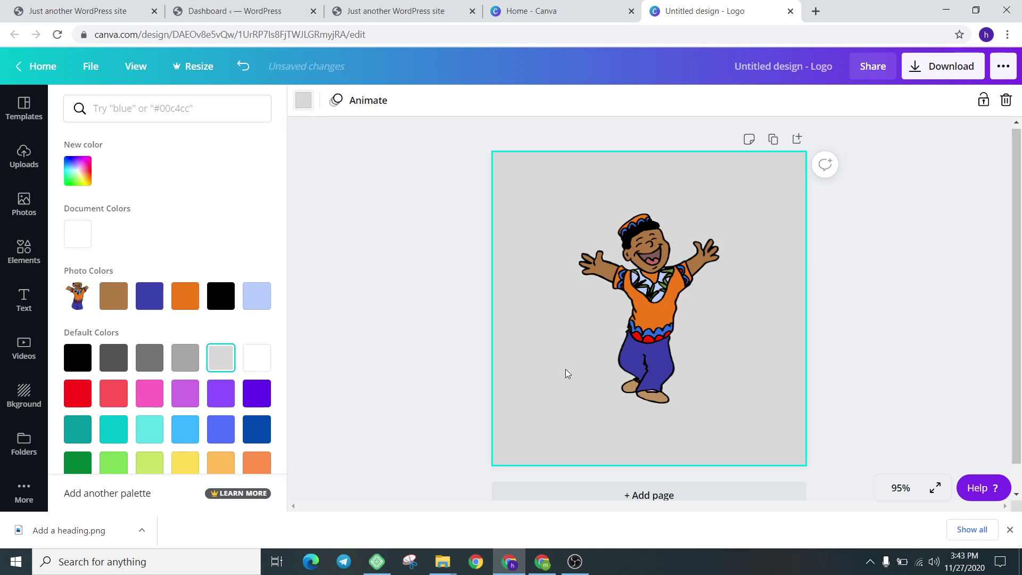
Mix a custom medium green as a new colour for the page background
left_click(77, 171)
left_click_drag(127, 242, 192, 245)
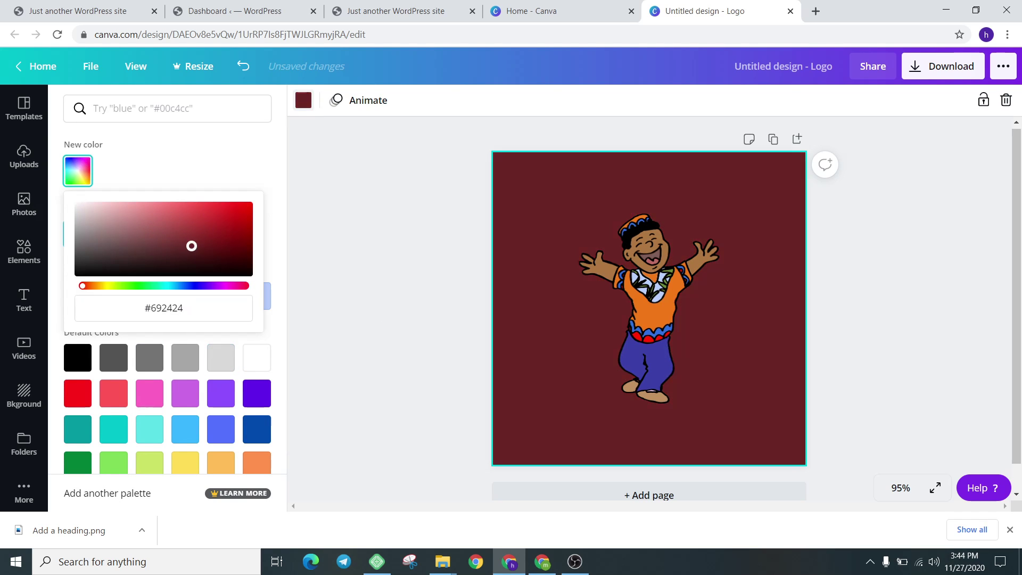
left_click_drag(82, 286, 154, 286)
left_click(178, 228)
left_click(188, 226)
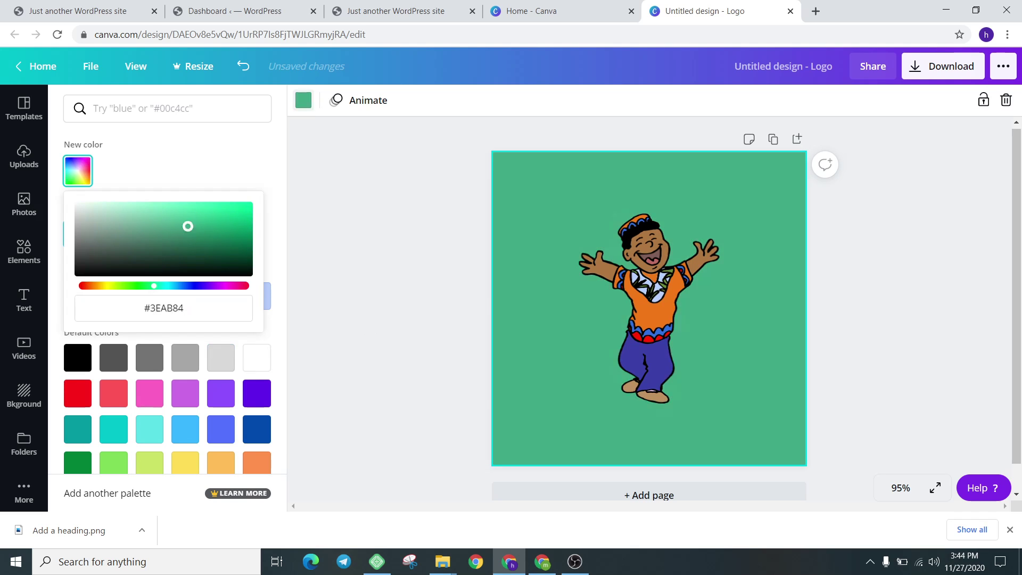
left_click(186, 163)
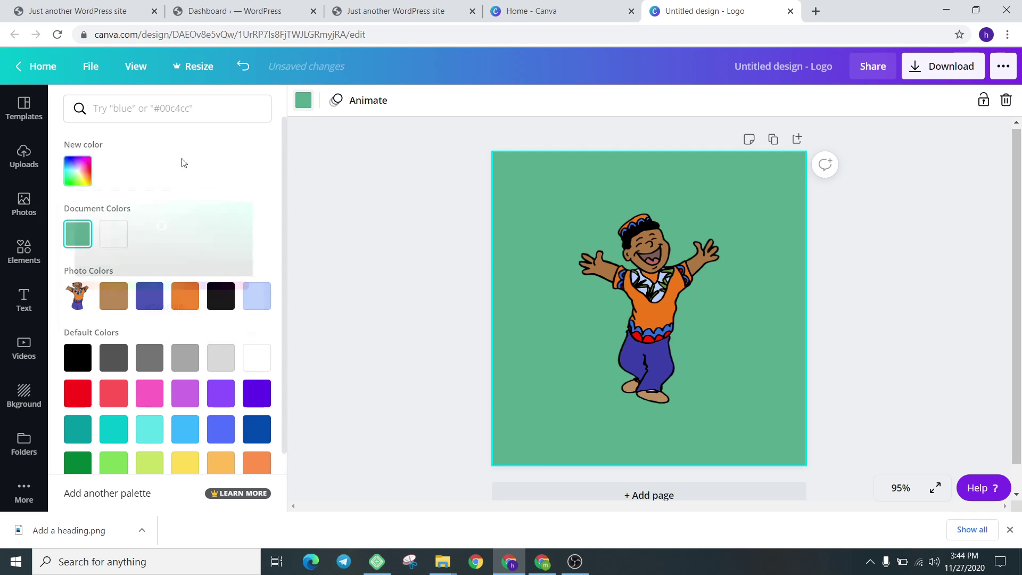
Delete the cartoon man image from the green page
left_click(23, 107)
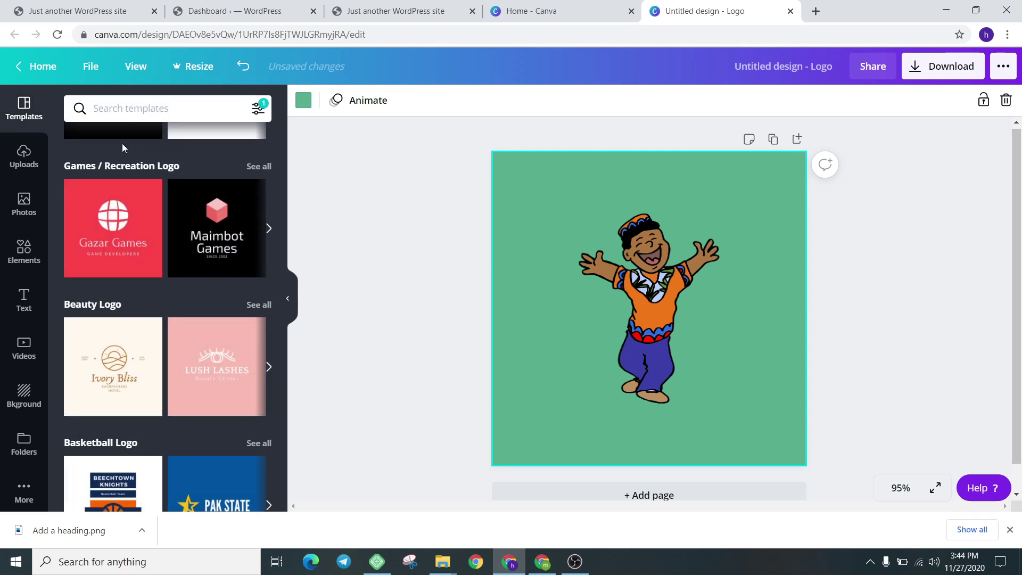
scroll(185, 254, "down", 4)
left_click(580, 288)
right_click(580, 289)
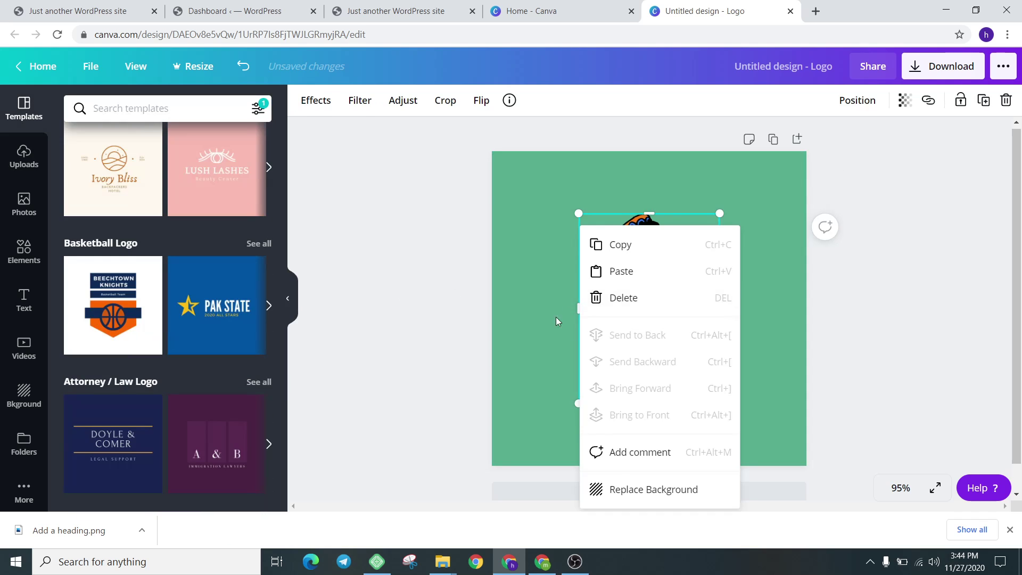
left_click(634, 299)
Set the empty page's background colour to white
left_click(588, 282)
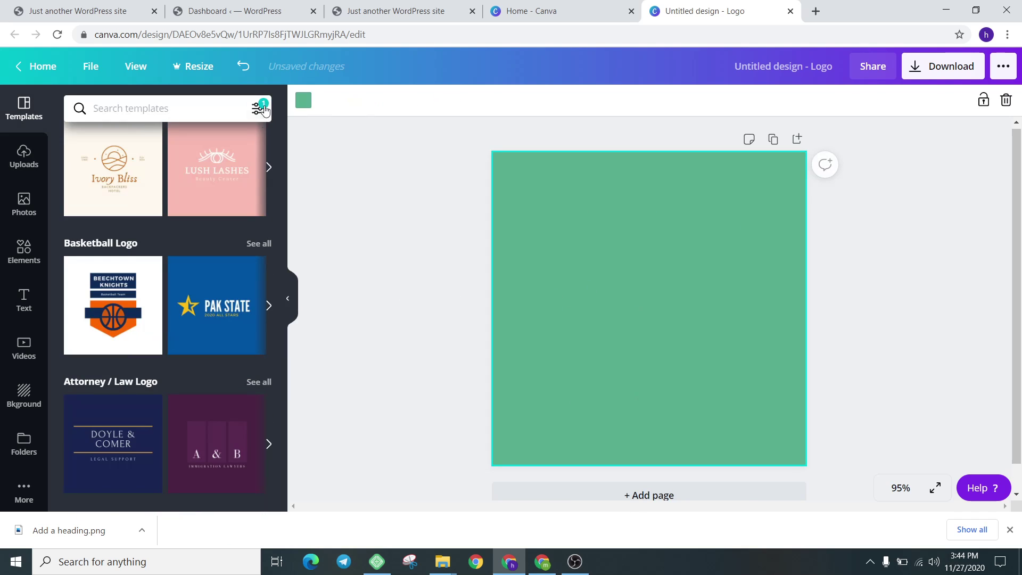
left_click(303, 100)
left_click(257, 297)
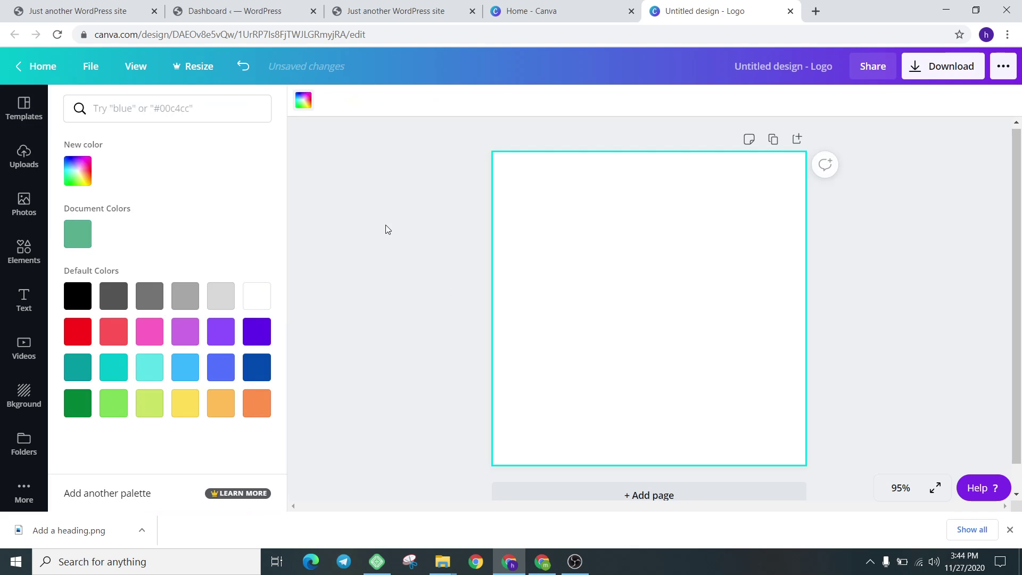
Browse the logo templates and apply the recently used yellow Sound Perception template to the page
left_click(385, 225)
scroll(184, 336, "down", 10)
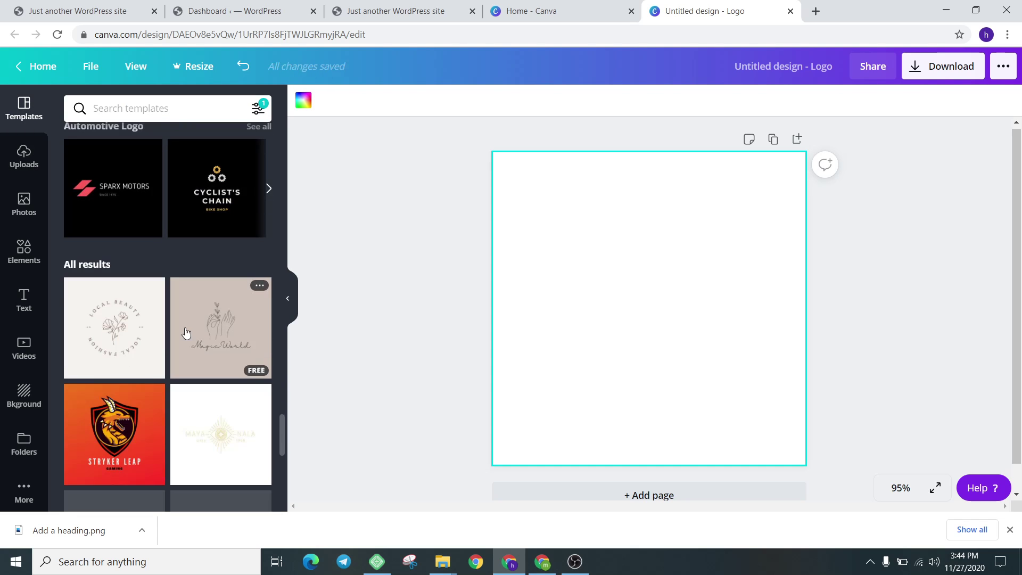
scroll(186, 333, "down", 4)
scroll(184, 336, "up", 12)
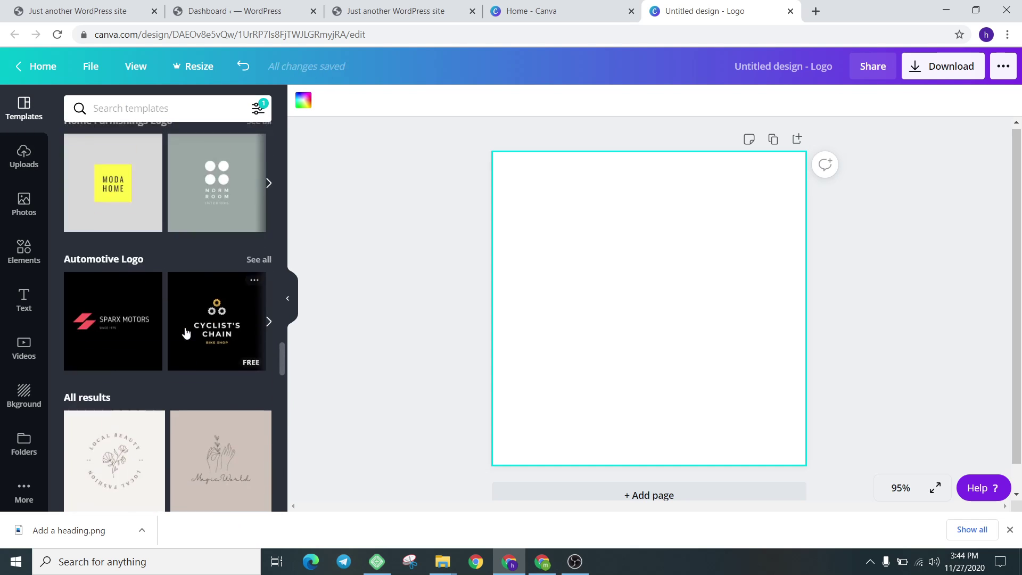
scroll(180, 340, "up", 15)
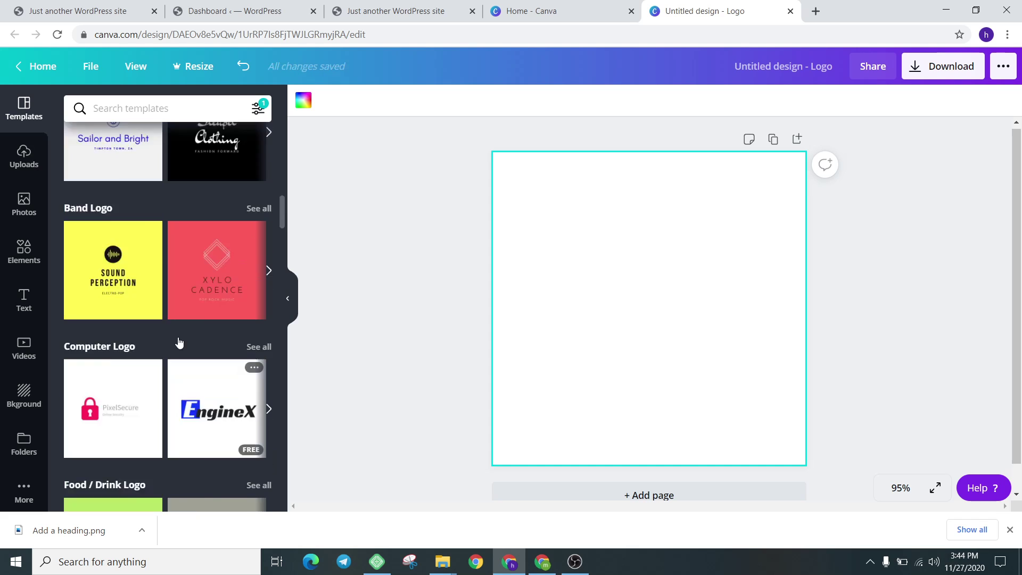
scroll(178, 337, "up", 8)
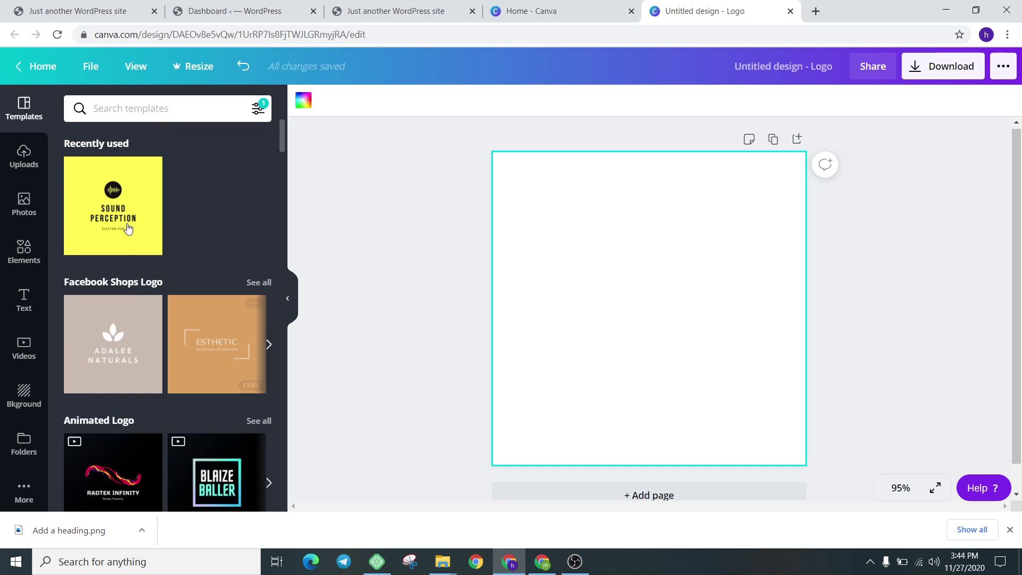
scroll(114, 212, "down", 5)
scroll(120, 213, "up", 5)
left_click(121, 210)
Change the yellow background shape of the Sound Perception template to white
left_click(541, 275)
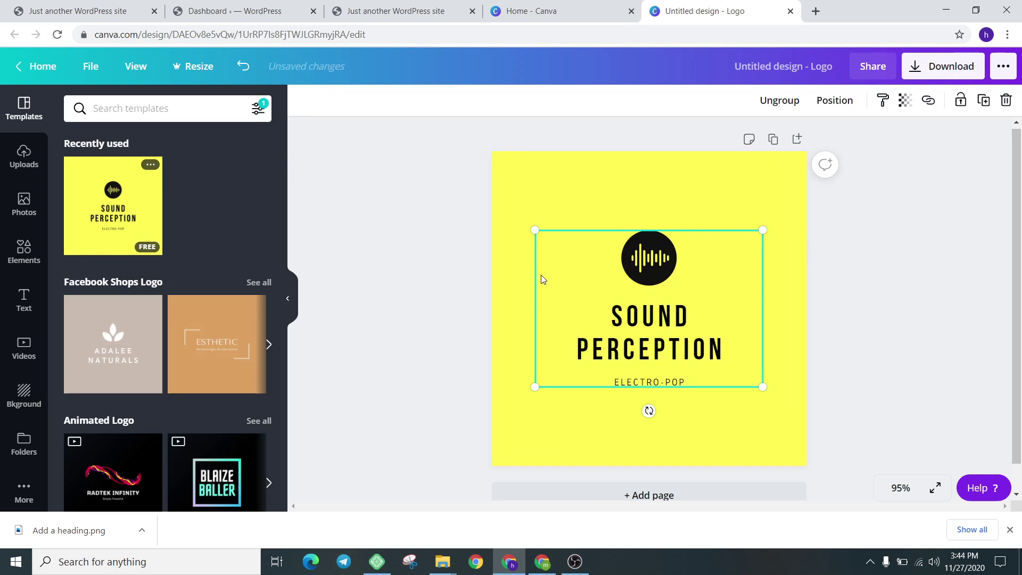
left_click(512, 266)
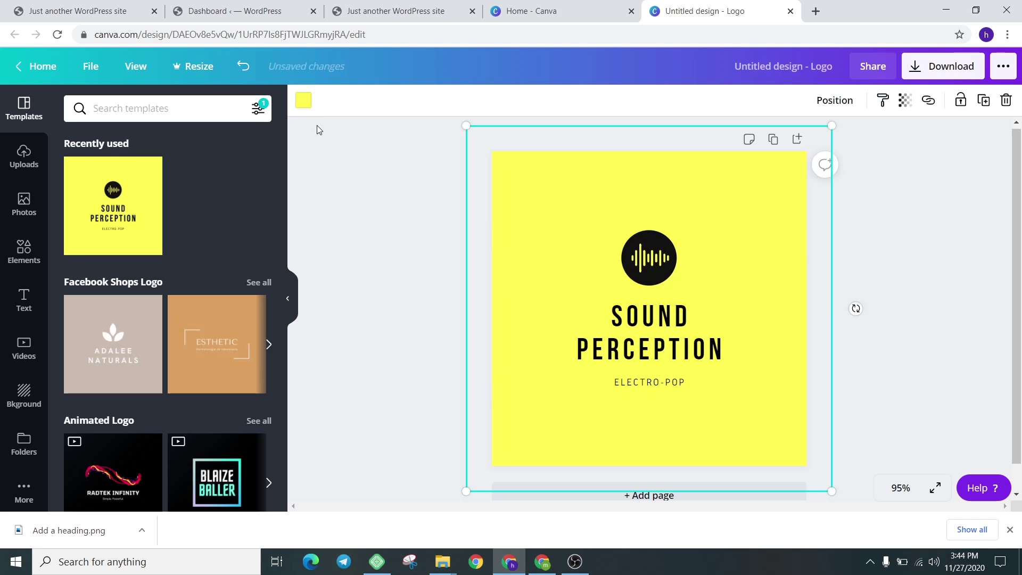
left_click(304, 100)
left_click(261, 302)
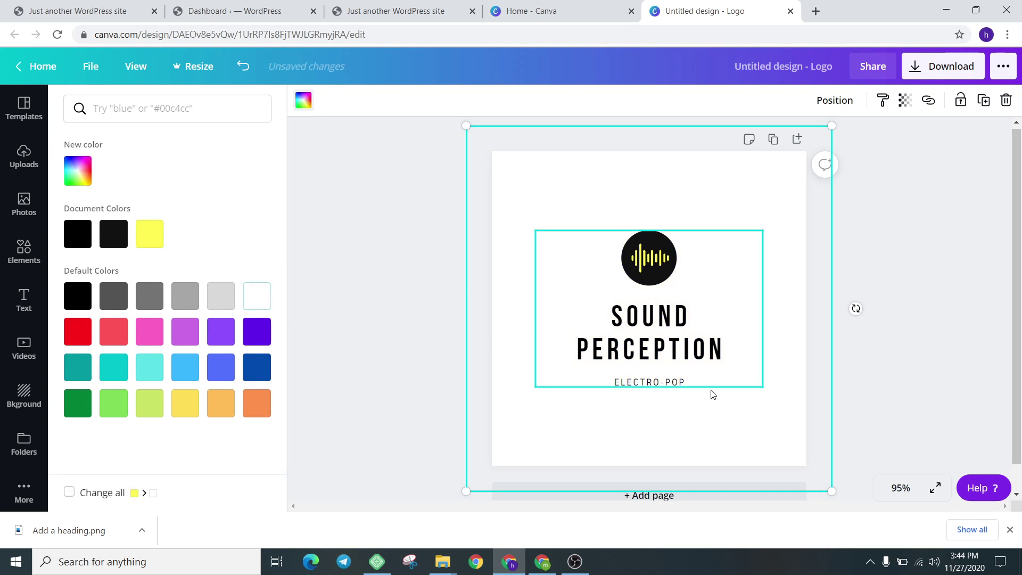
Add the uploaded cartoon man image to the logo and shrink it to about 91 × 122, beside the waveform icon
left_click(642, 279)
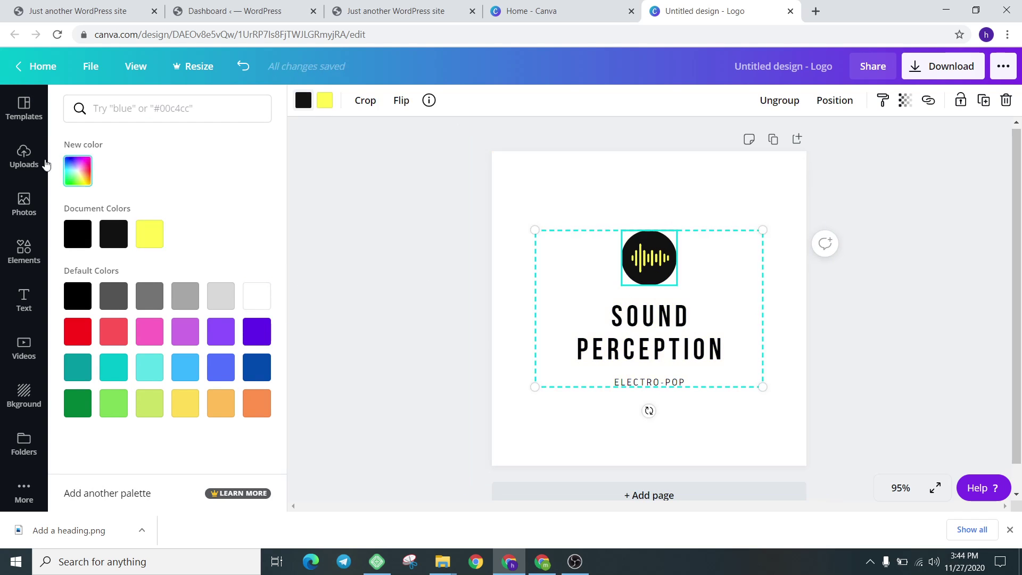
left_click(24, 160)
left_click(236, 202)
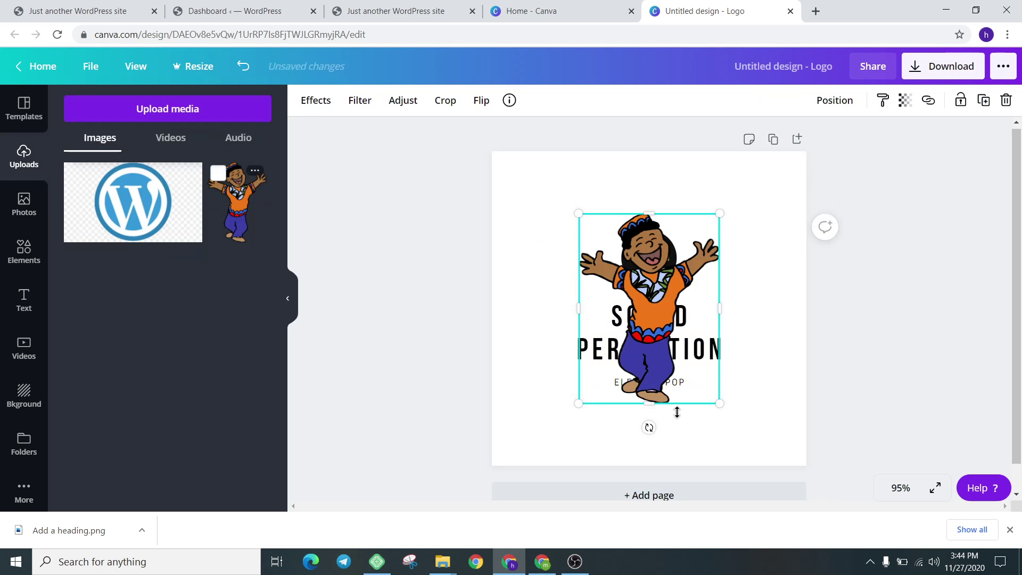
left_click_drag(719, 392, 636, 292)
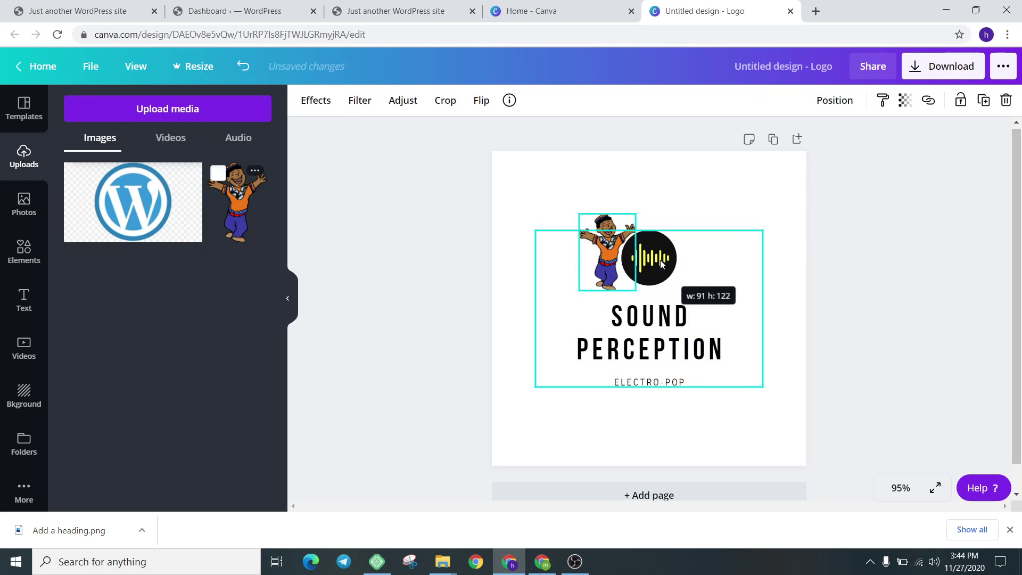
Delete the black waveform icon from the logo and move the cartoon man into its place, centred above the SOUND PERCEPTION heading
left_click(644, 261)
right_click(660, 320)
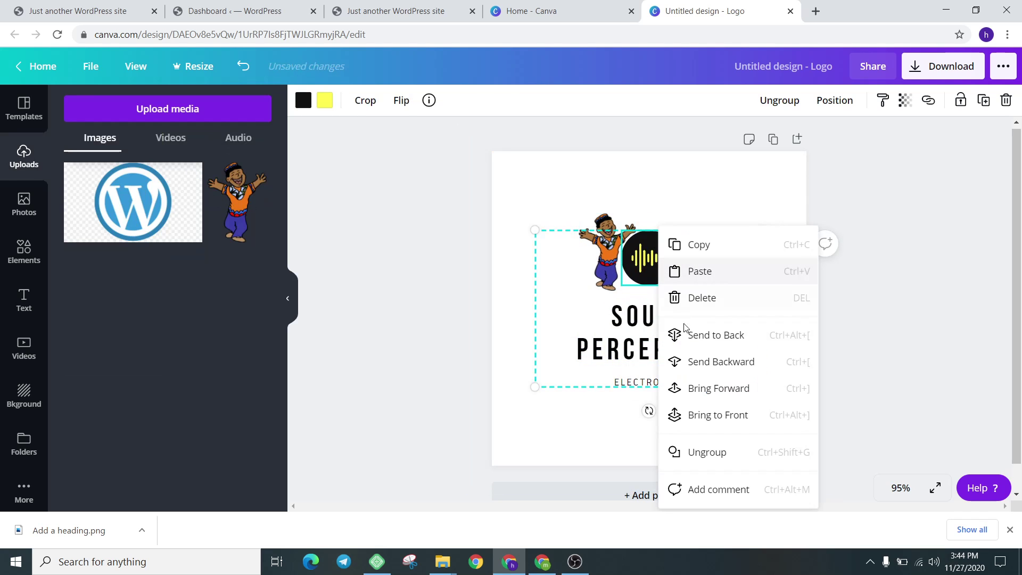
left_click(703, 299)
left_click_drag(614, 268, 657, 267)
Delete the ELECTRO-POP tagline below the heading
left_click(660, 346)
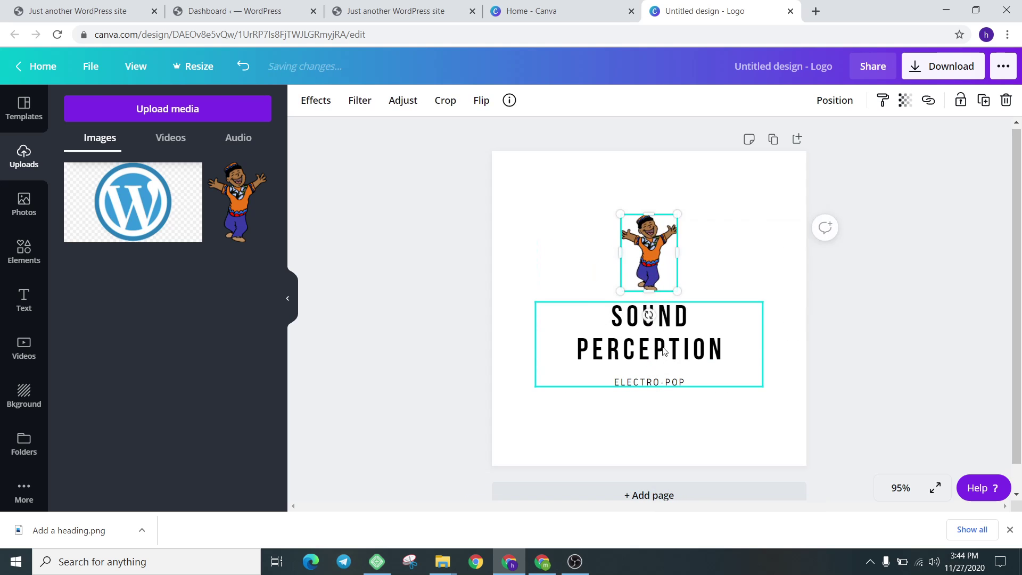
left_click(668, 384)
right_click(677, 383)
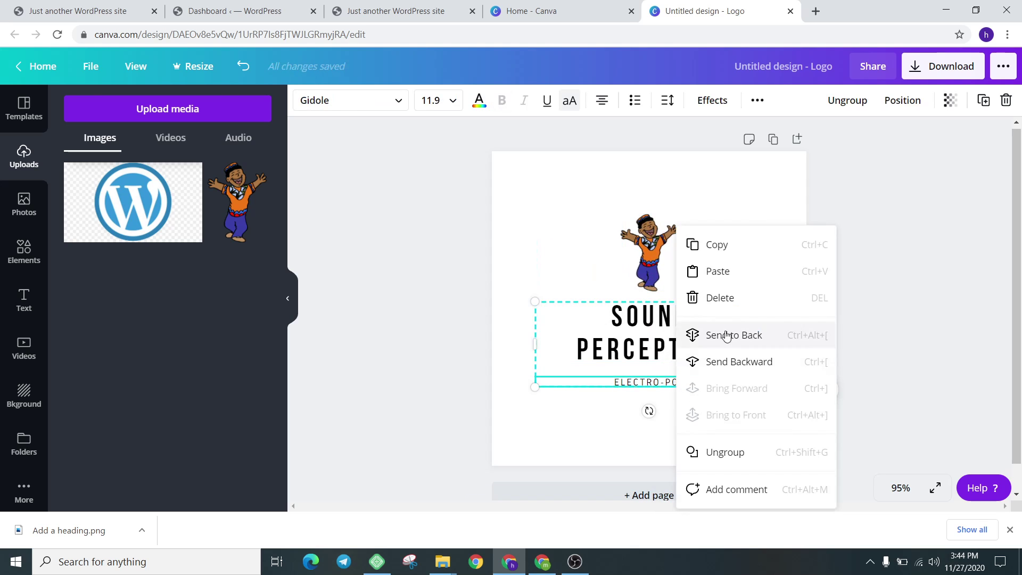
left_click(716, 297)
Replace the SOUND PERCEPTION heading text with WORDPRESS on the first line and WITH MOON on the second
left_click(643, 334)
left_click_drag(737, 349, 613, 315)
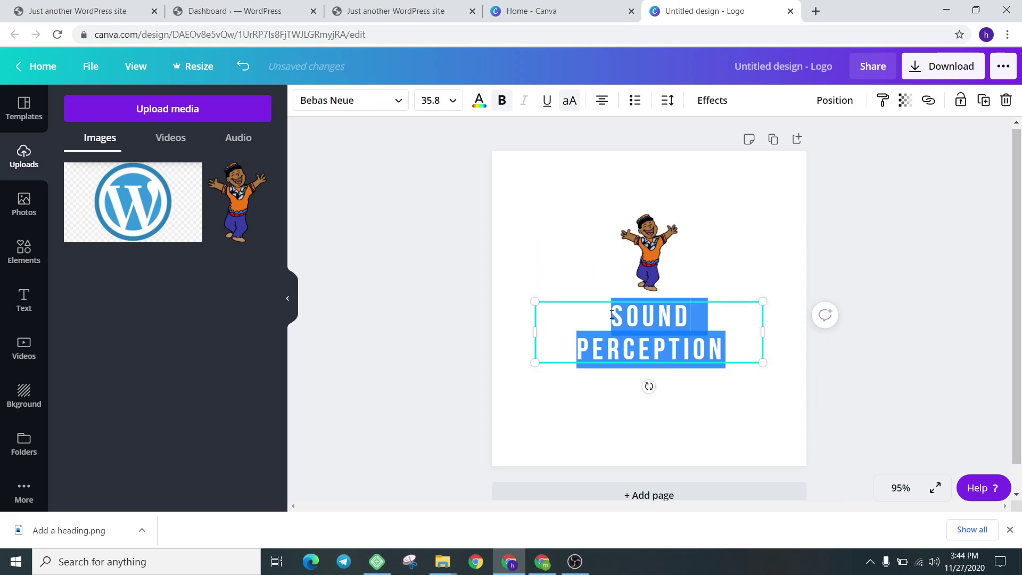
key("BackSpace")
type("WOR")
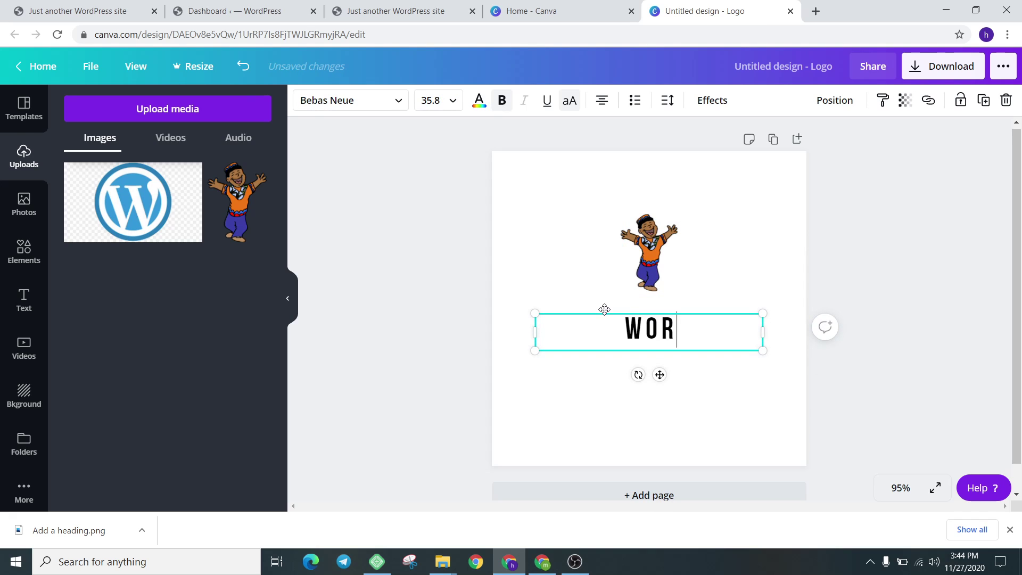
type("DPRESS")
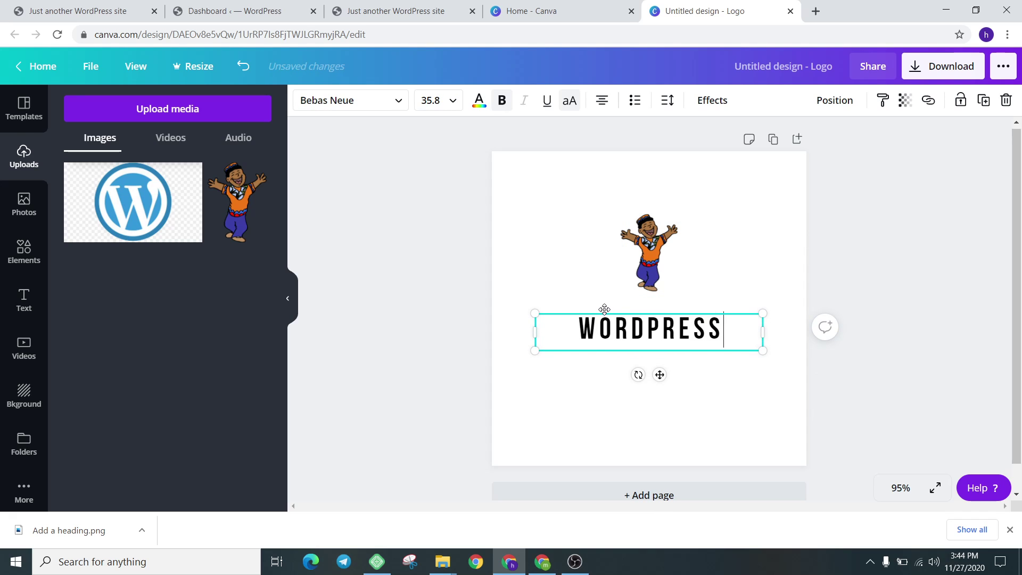
key("Return")
type("W")
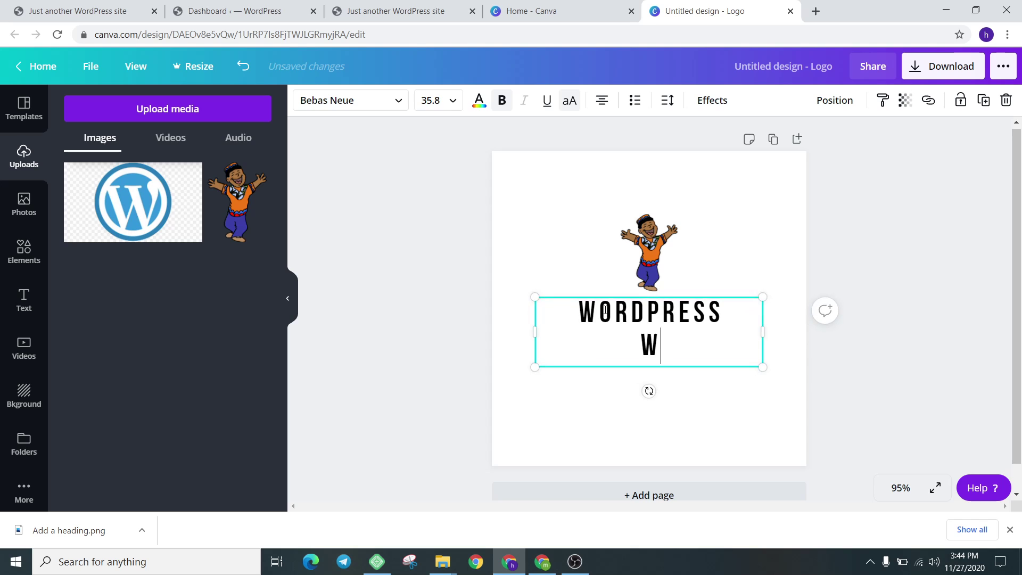
type("ITH MOON")
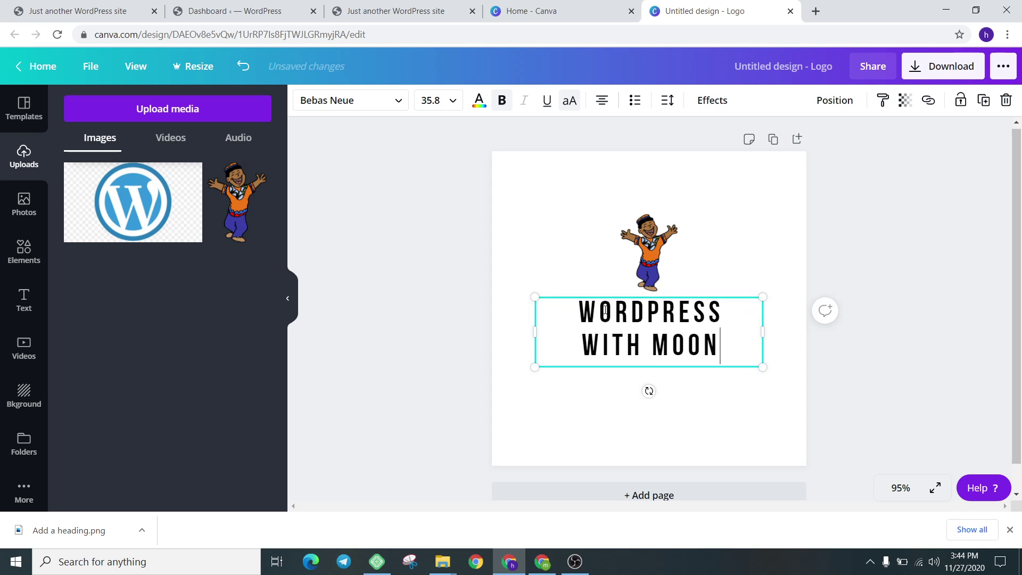
Set the WORDPRESS WITH MOON heading's font to Lato
left_click(574, 275)
left_click(606, 341)
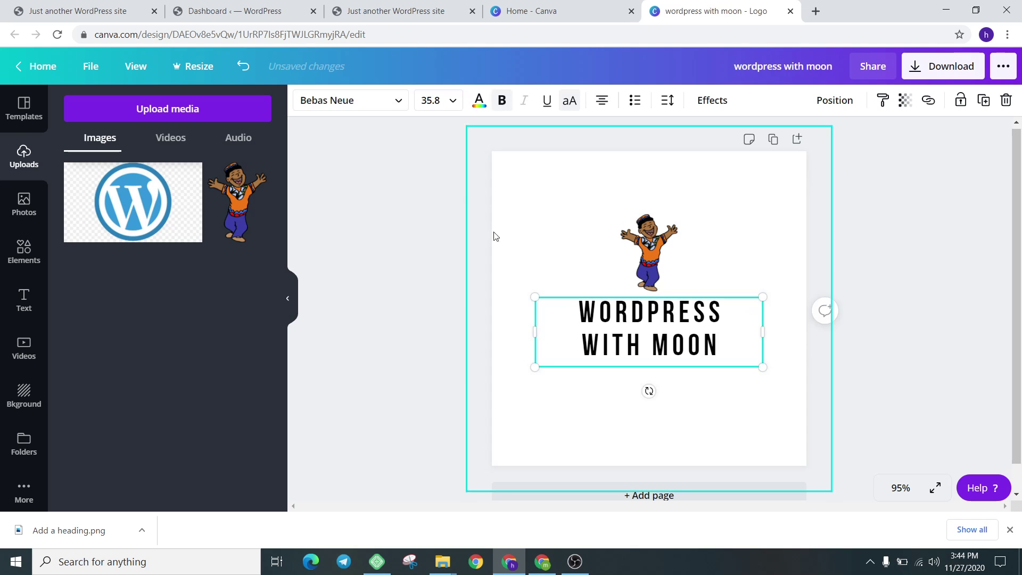
left_click(407, 111)
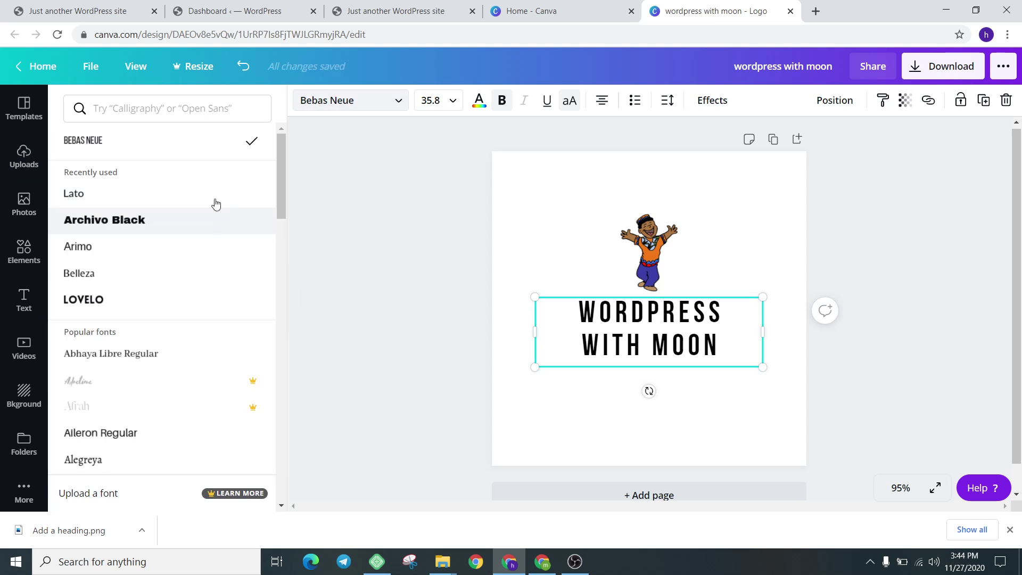
left_click(196, 203)
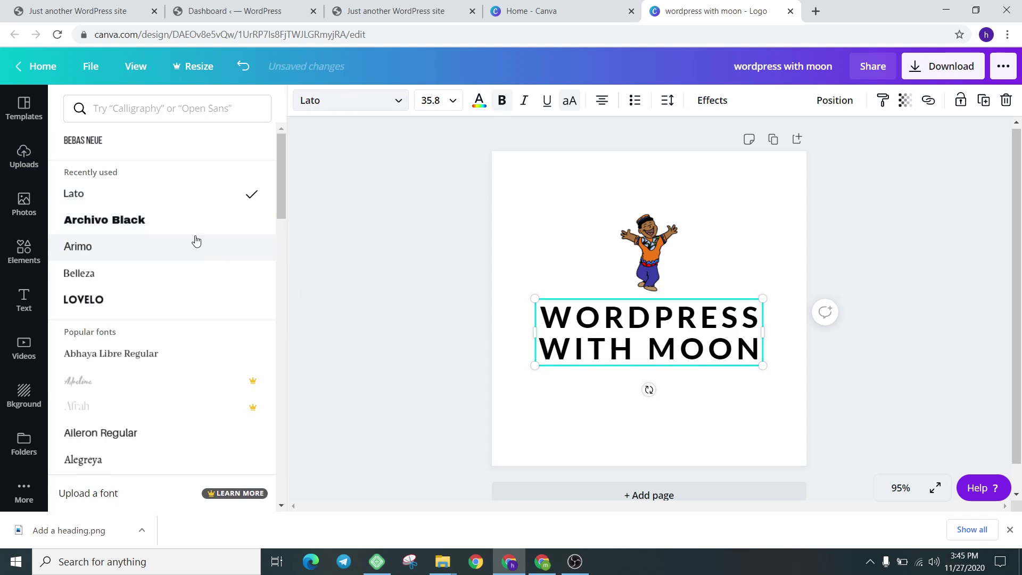
Try the Lovelo font on the heading, look through the other fonts and set it back to Lato
left_click(158, 299)
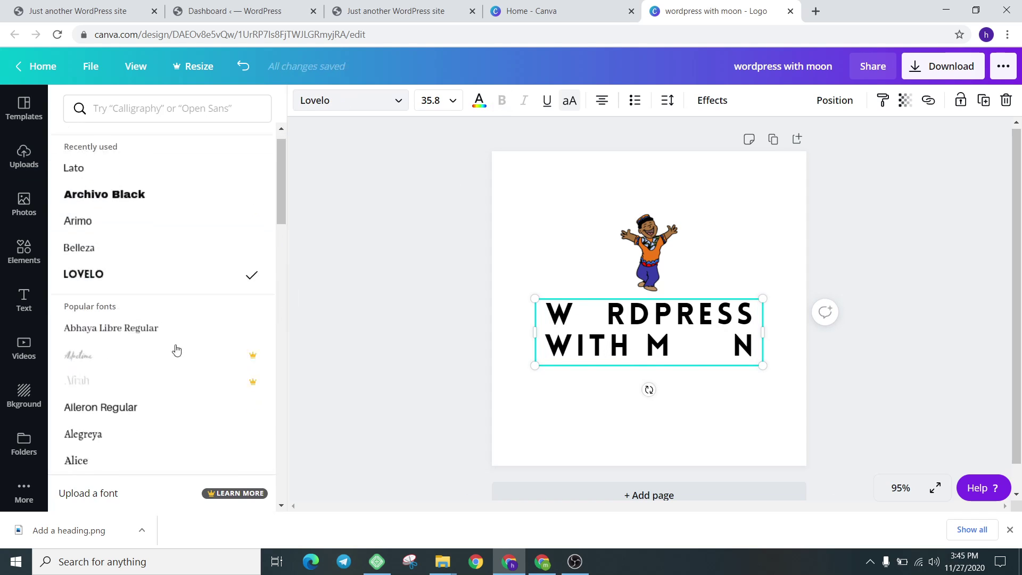
scroll(166, 426, "down", 10)
scroll(166, 424, "up", 12)
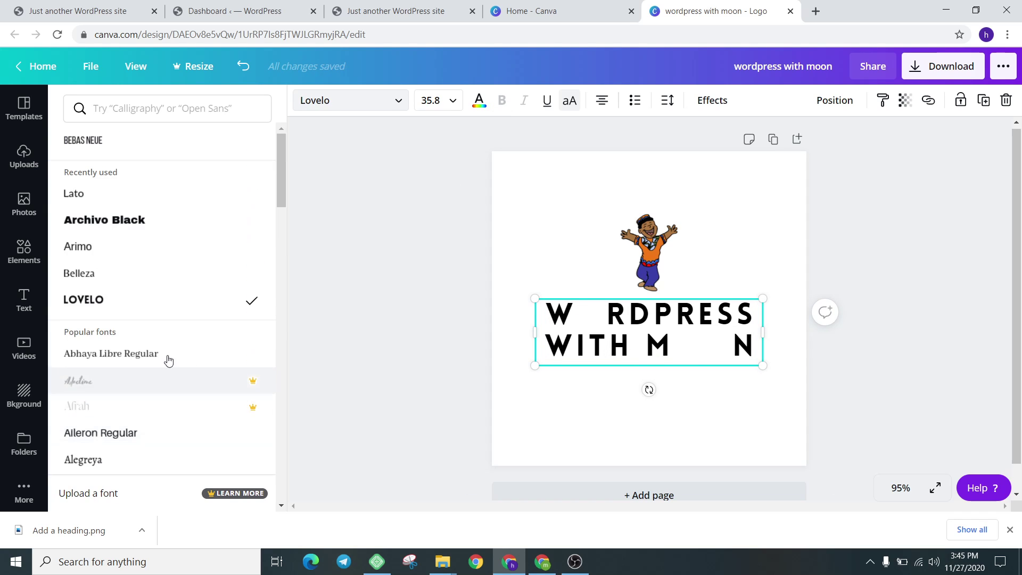
left_click(144, 206)
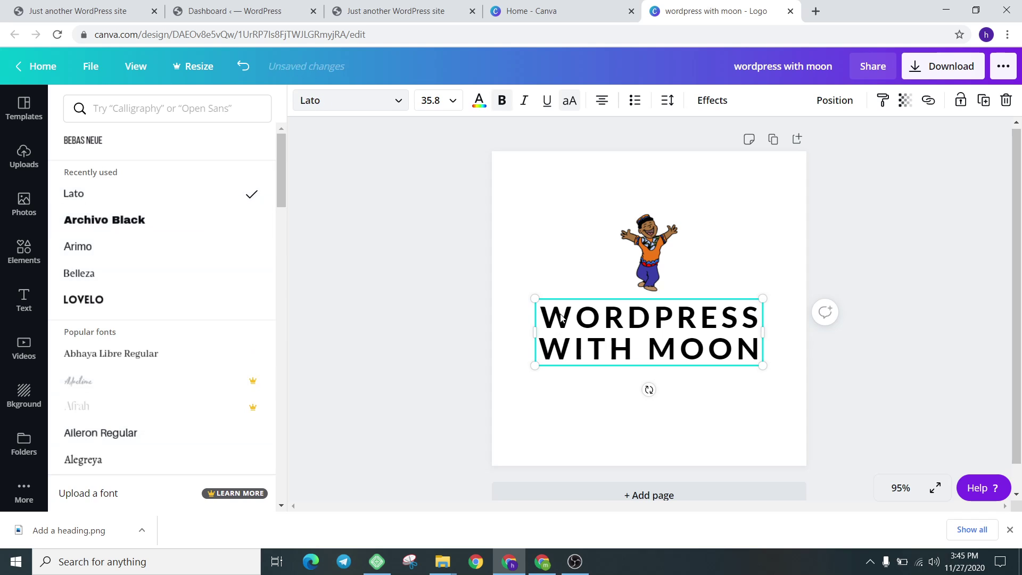
left_click(113, 118)
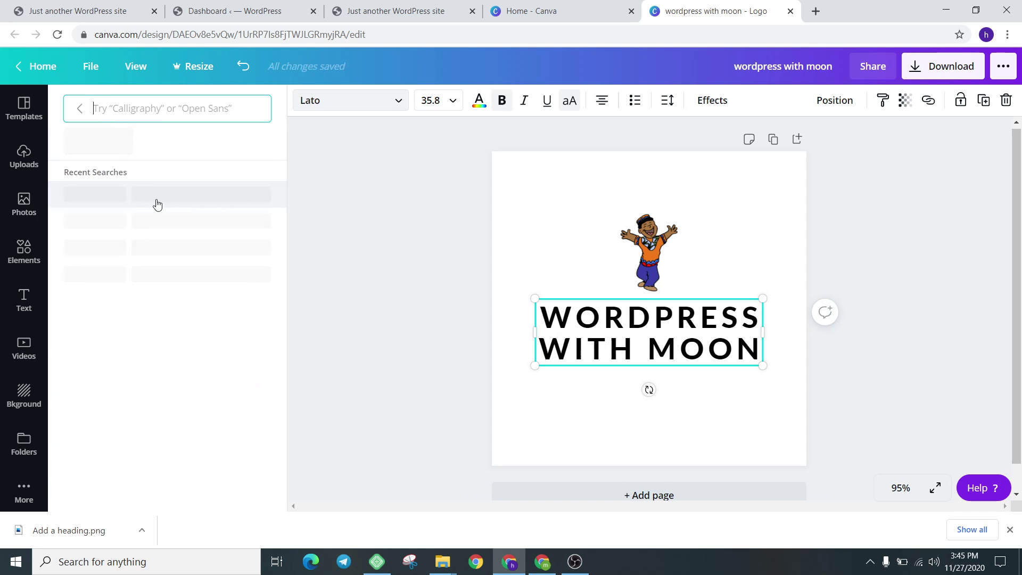
left_click(81, 112)
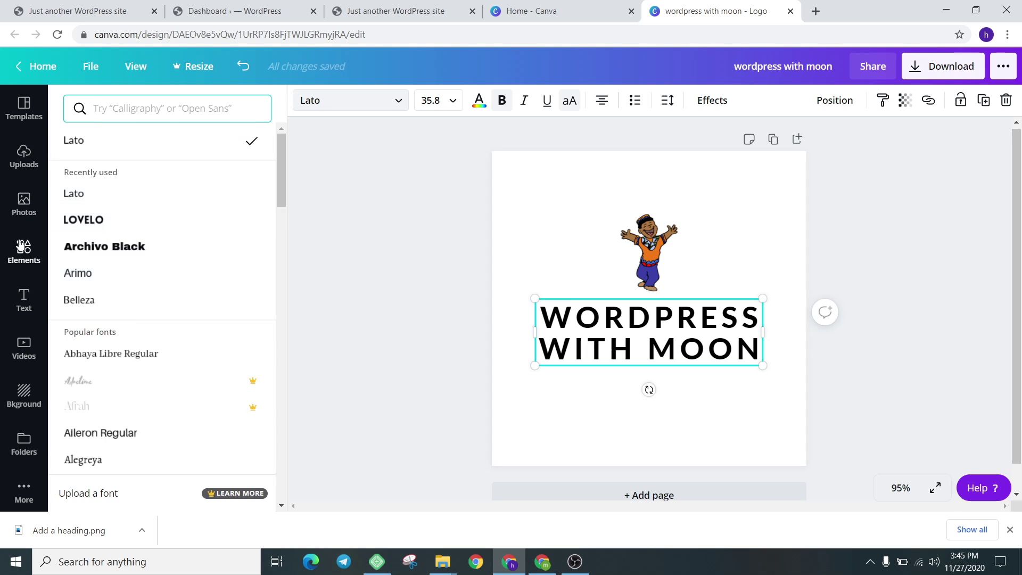
Upload the image increase-file-size-wordpress.jpg from the device's Downloads folder to the media library
left_click(24, 205)
left_click(24, 157)
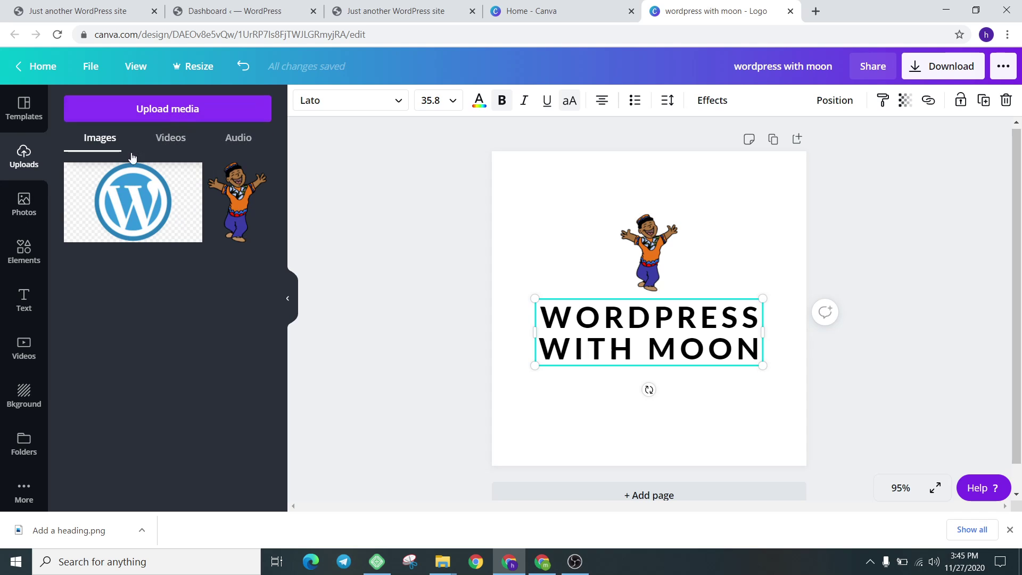
left_click(138, 115)
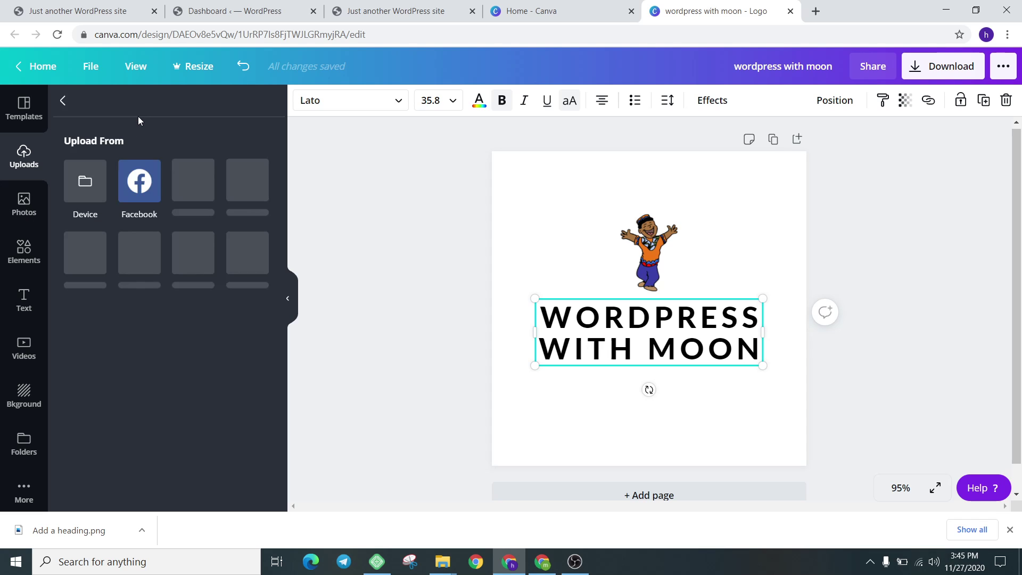
left_click(90, 182)
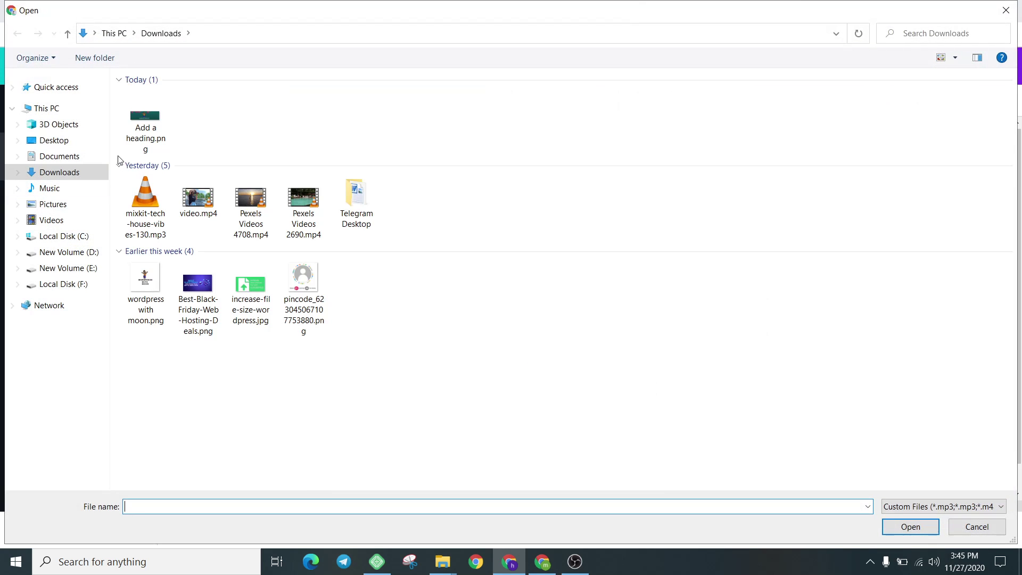
double_click(248, 283)
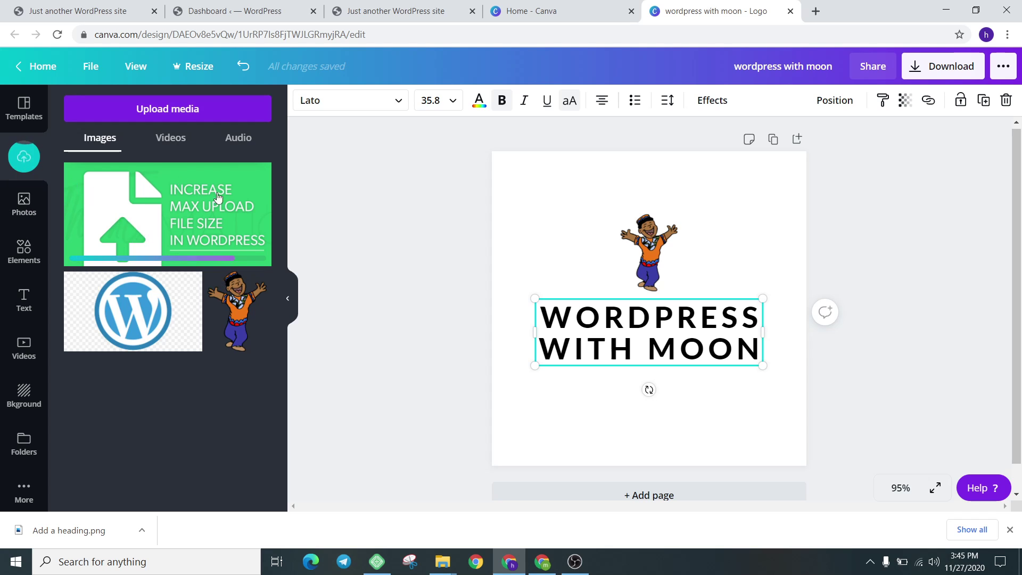
Browse the trending stock photos, try the dark picture of scattered instant photos on the page and delete it
left_click(24, 205)
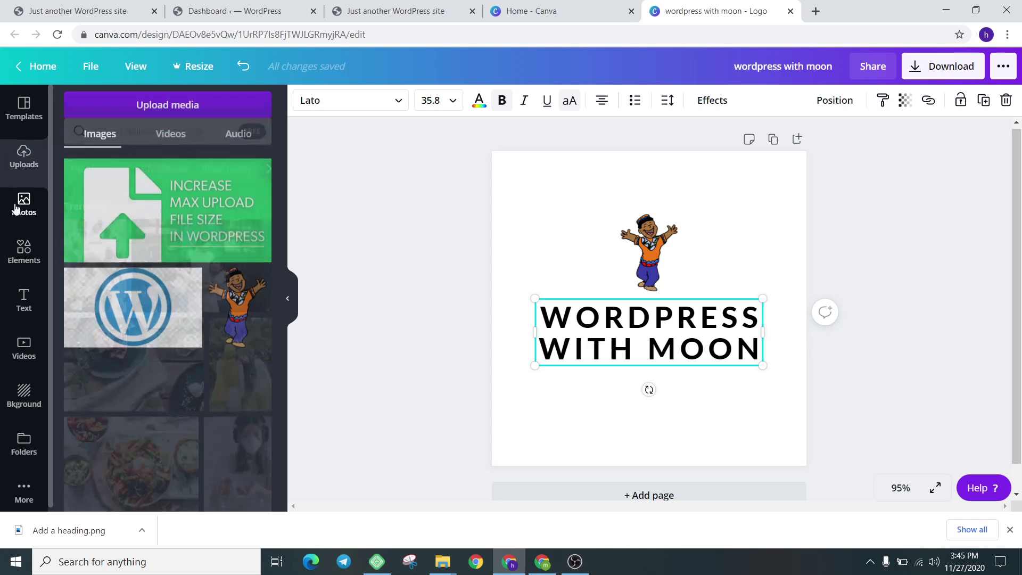
scroll(184, 338, "down", 4)
scroll(183, 338, "down", 5)
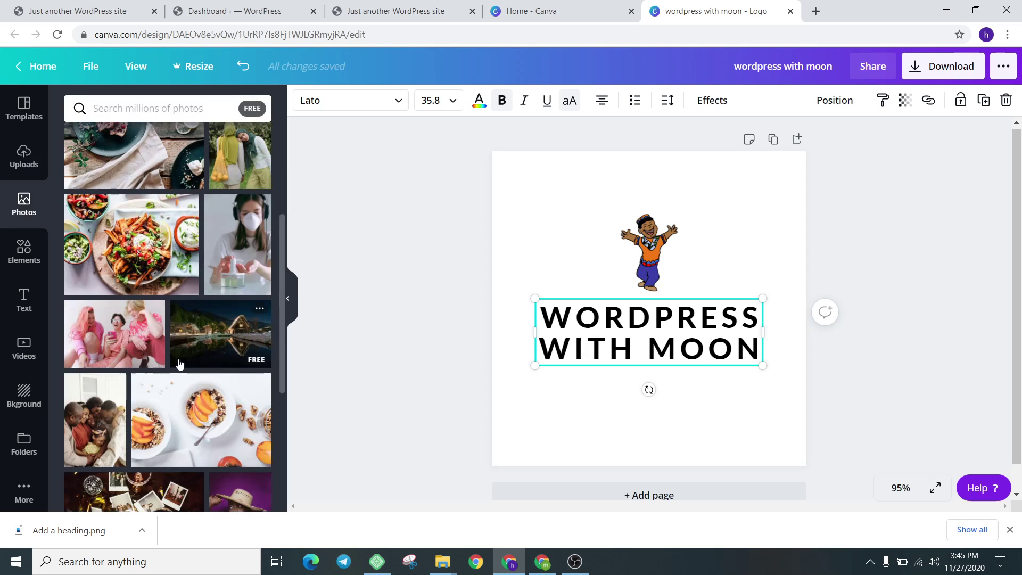
scroll(167, 380, "up", 9)
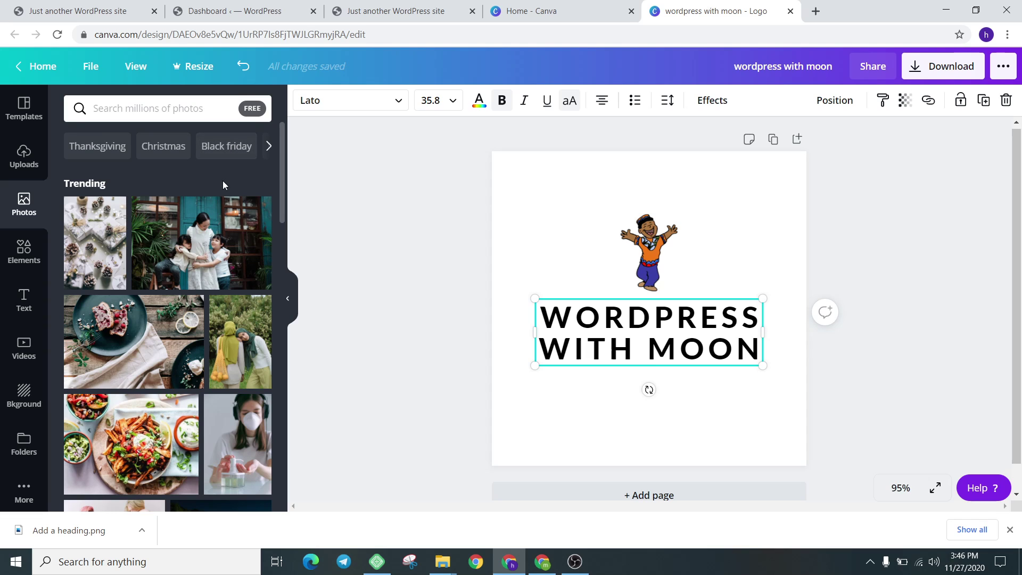
scroll(250, 197, "down", 10)
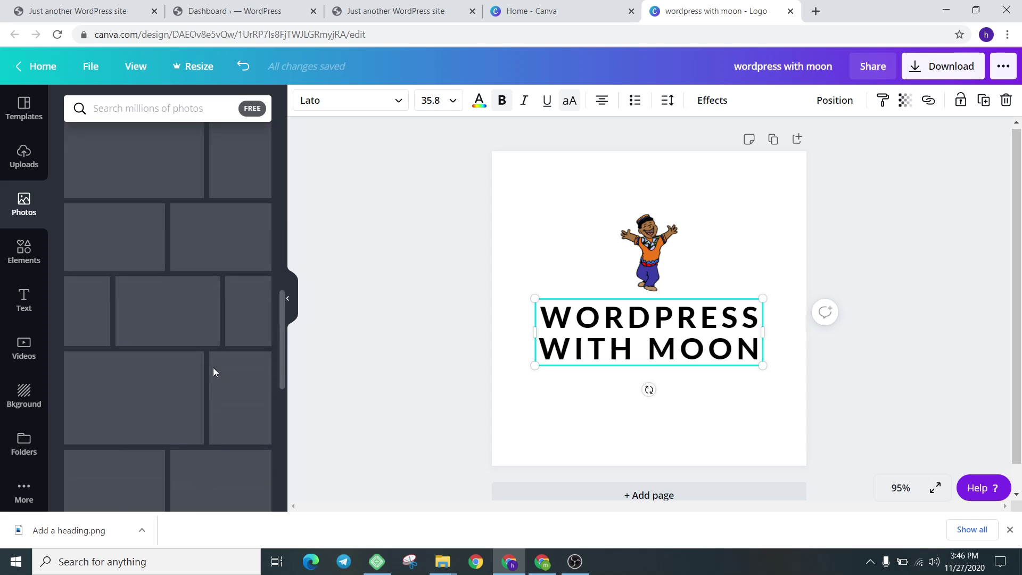
scroll(213, 371, "up", 10)
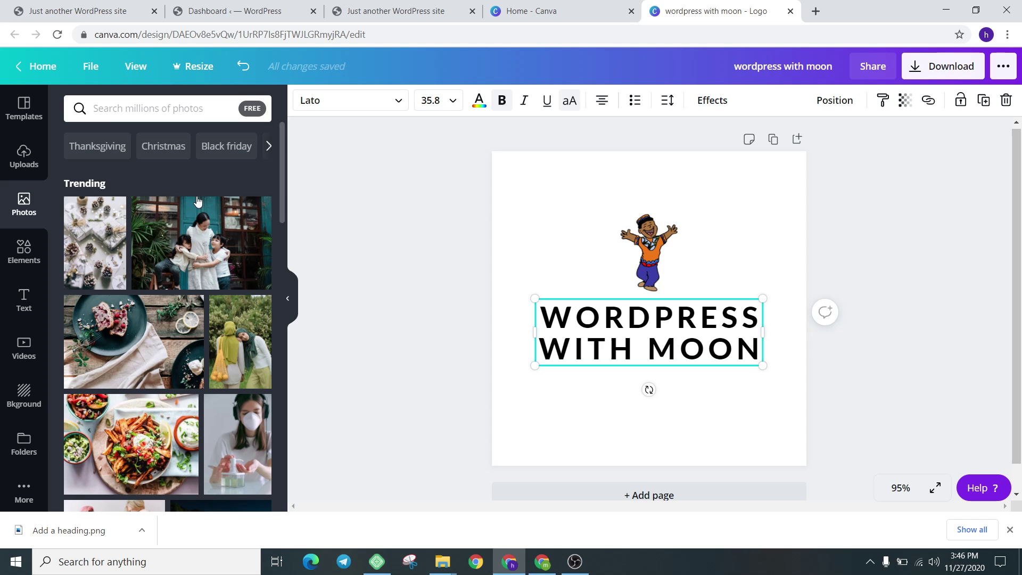
scroll(155, 350, "down", 10)
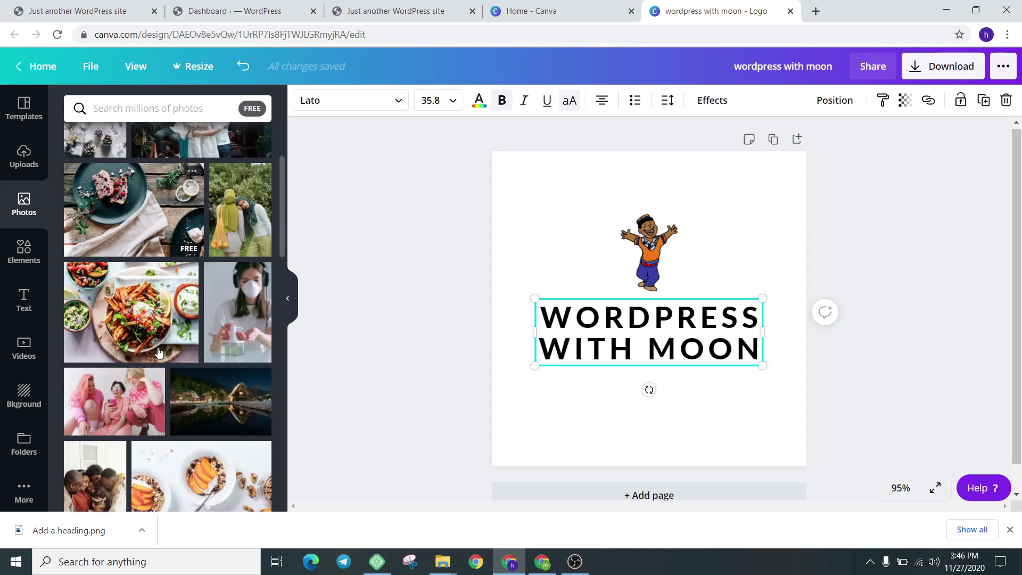
left_click(160, 262)
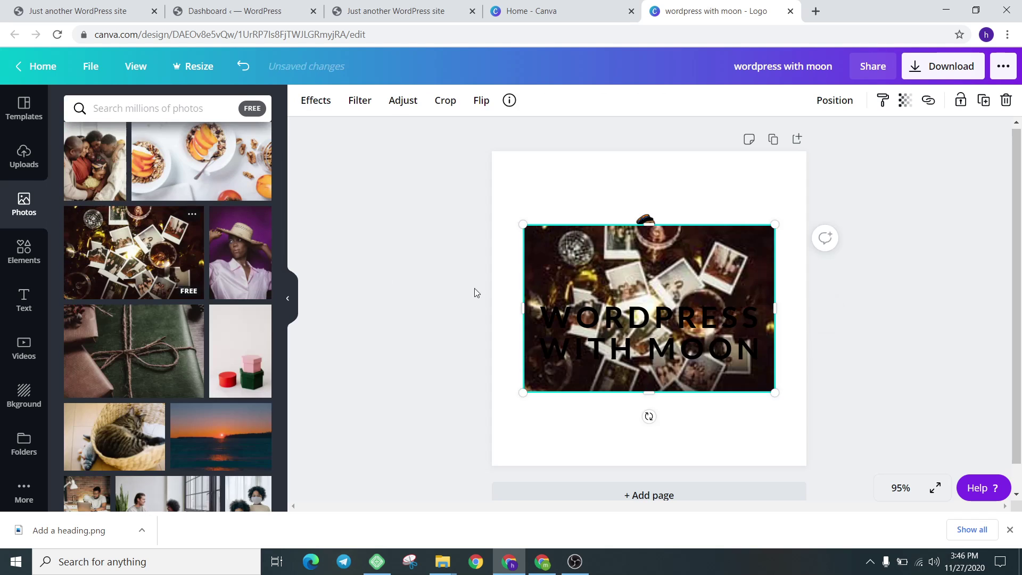
left_click_drag(561, 252, 555, 178)
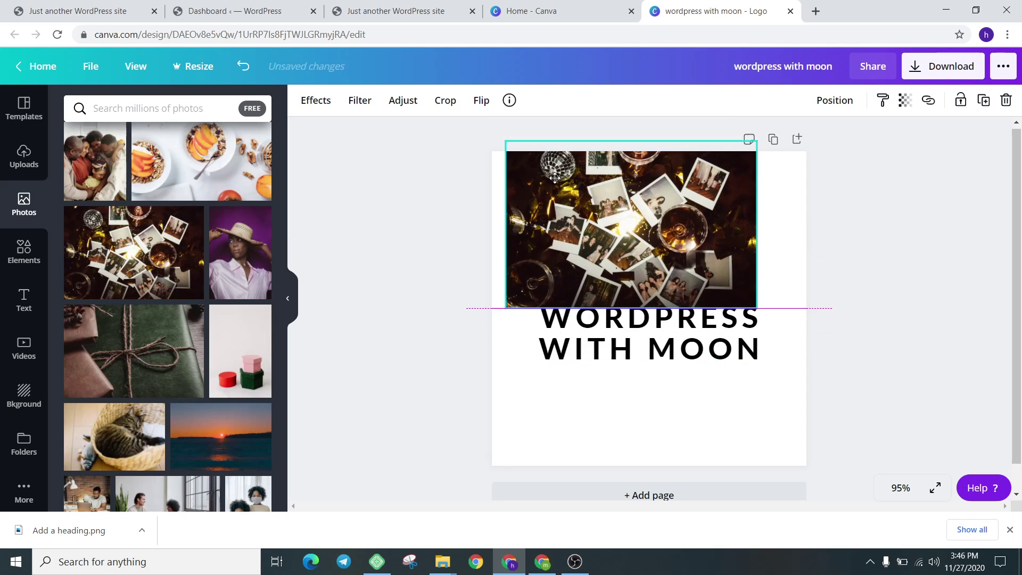
right_click(558, 218)
left_click(590, 287)
Try the stock photo of the masked woman in white on the logo page and delete it from the design
scroll(99, 352, "down", 4)
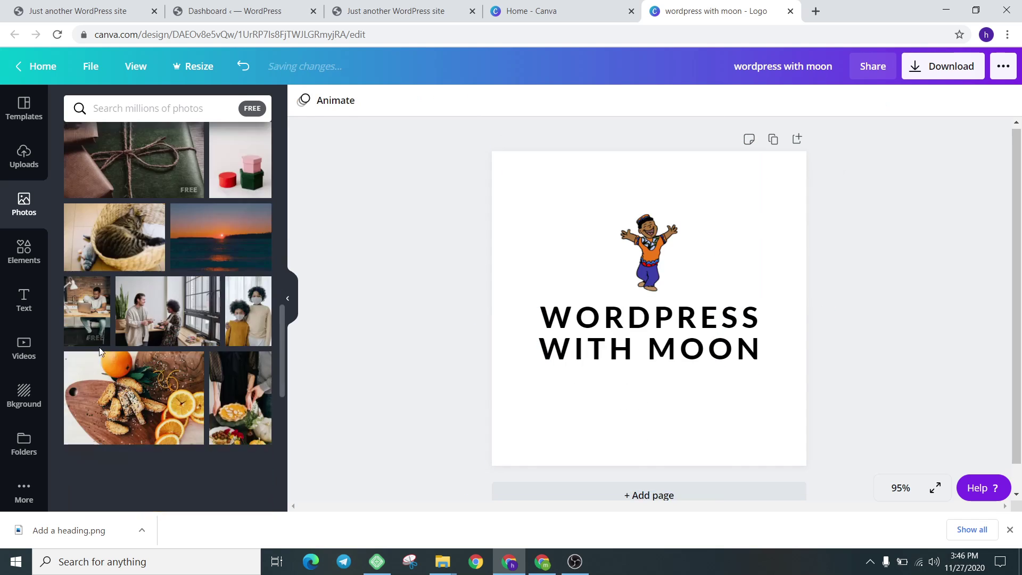
scroll(101, 372, "down", 3)
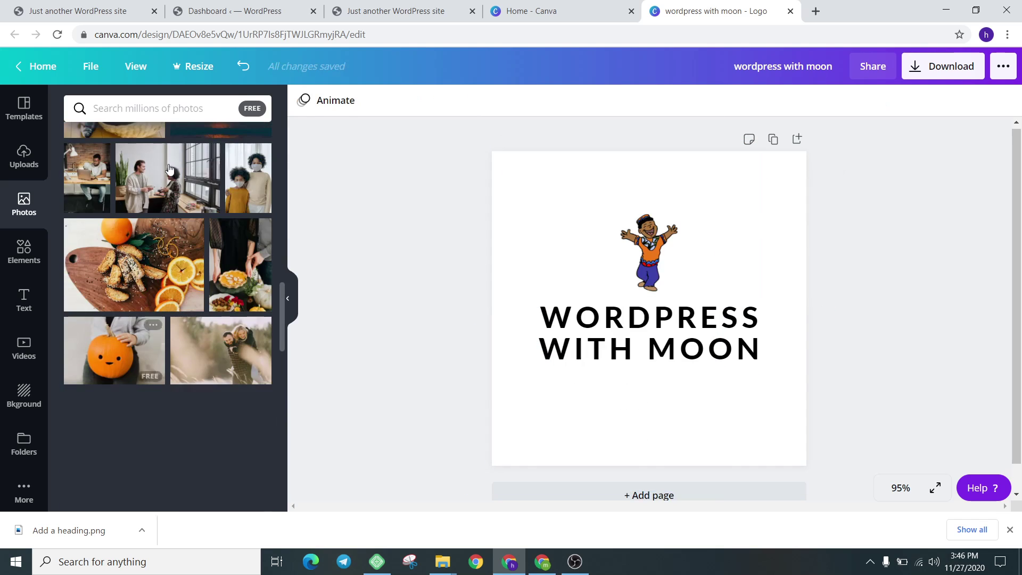
scroll(145, 363, "down", 5)
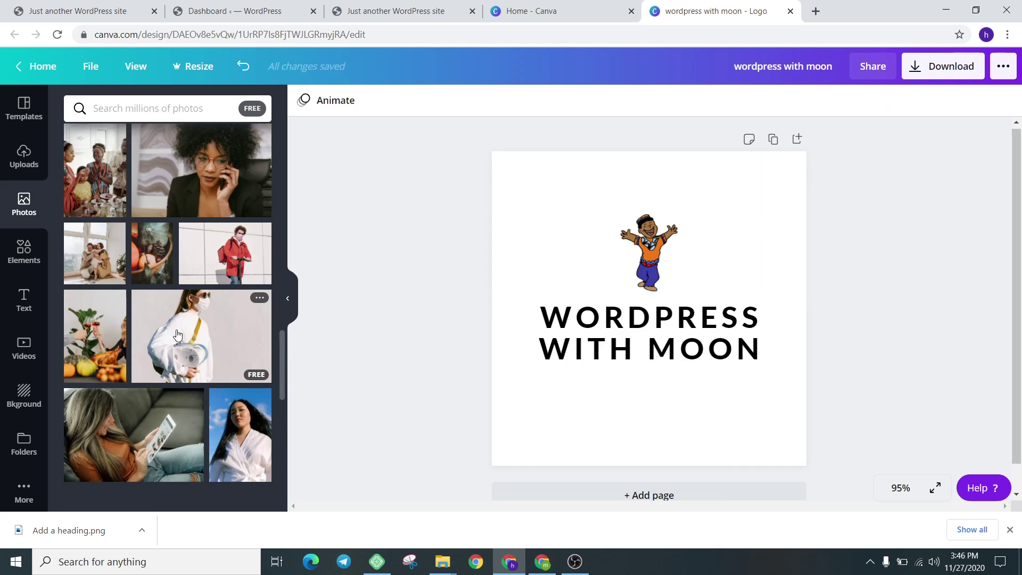
left_click_drag(178, 334, 535, 206)
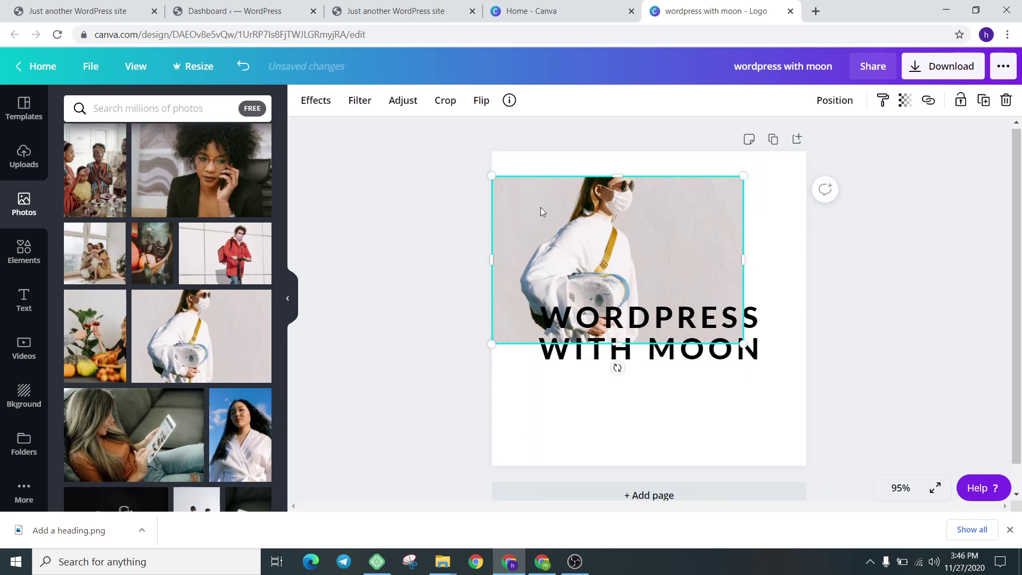
right_click(541, 206)
left_click(559, 278)
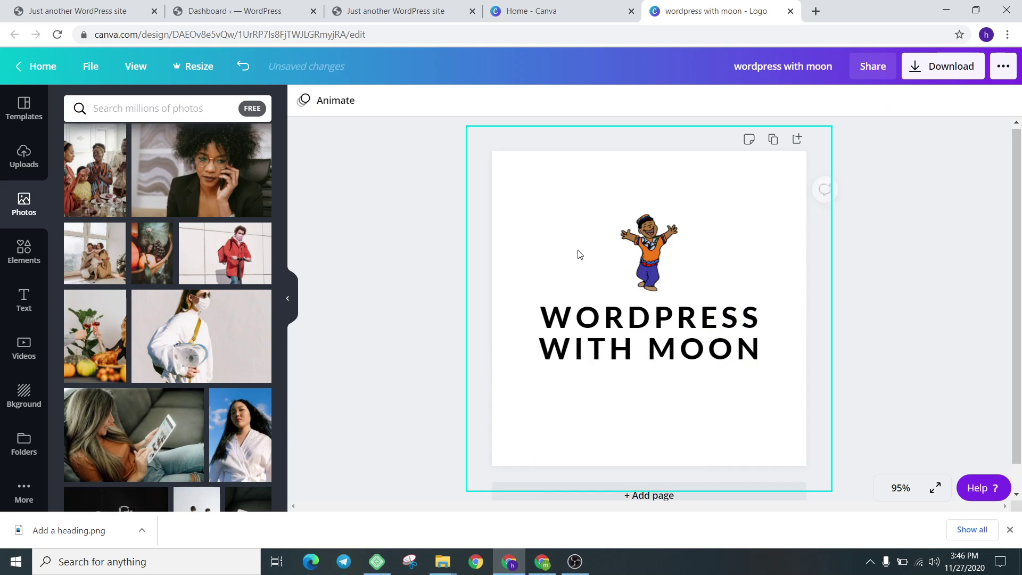
Browse the featured elements, try the fruit basket illustration on the logo page and delete it from the design
left_click(11, 256)
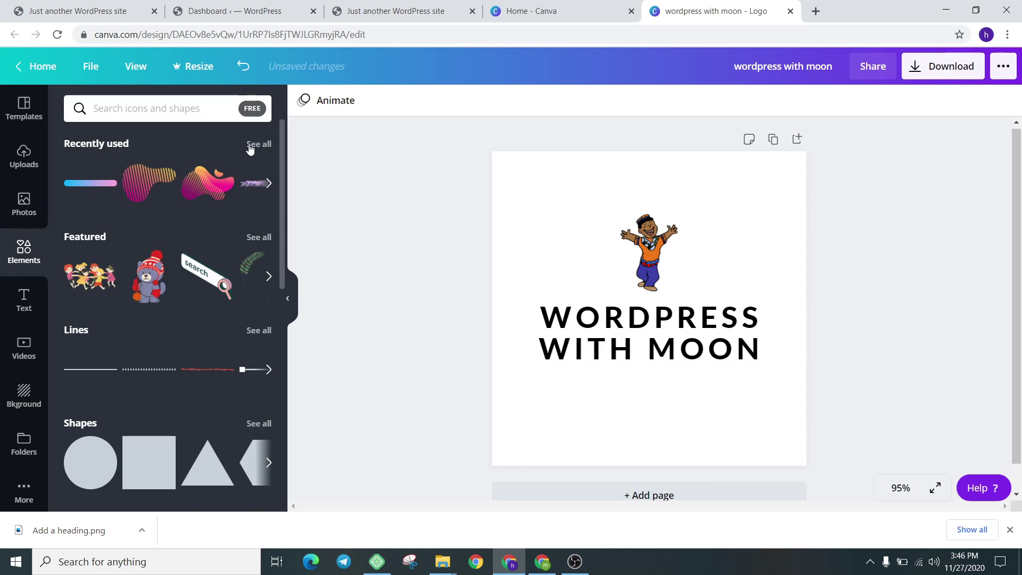
scroll(162, 283, "down", 5)
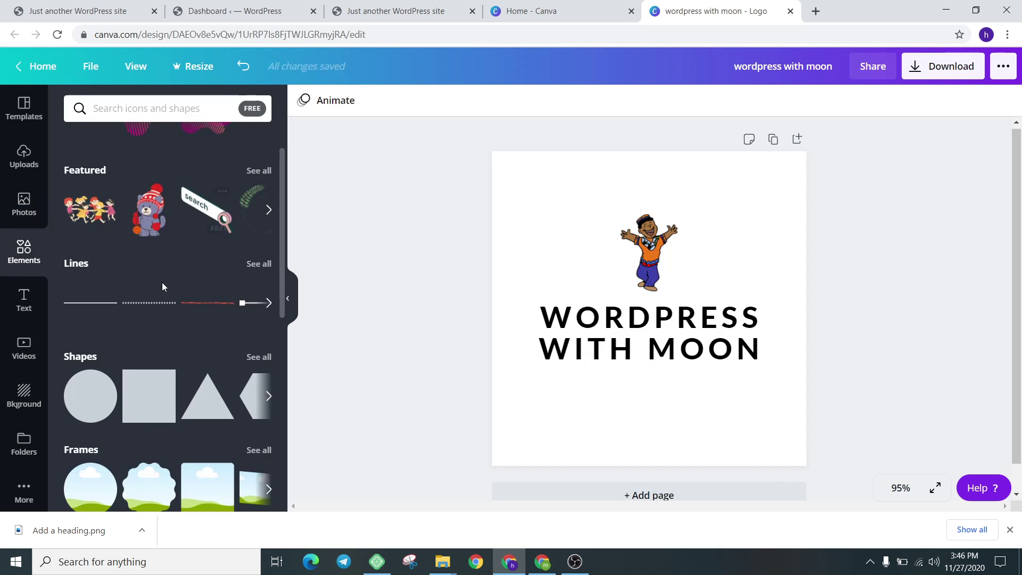
scroll(126, 184, "up", 3)
scroll(119, 202, "up", 2)
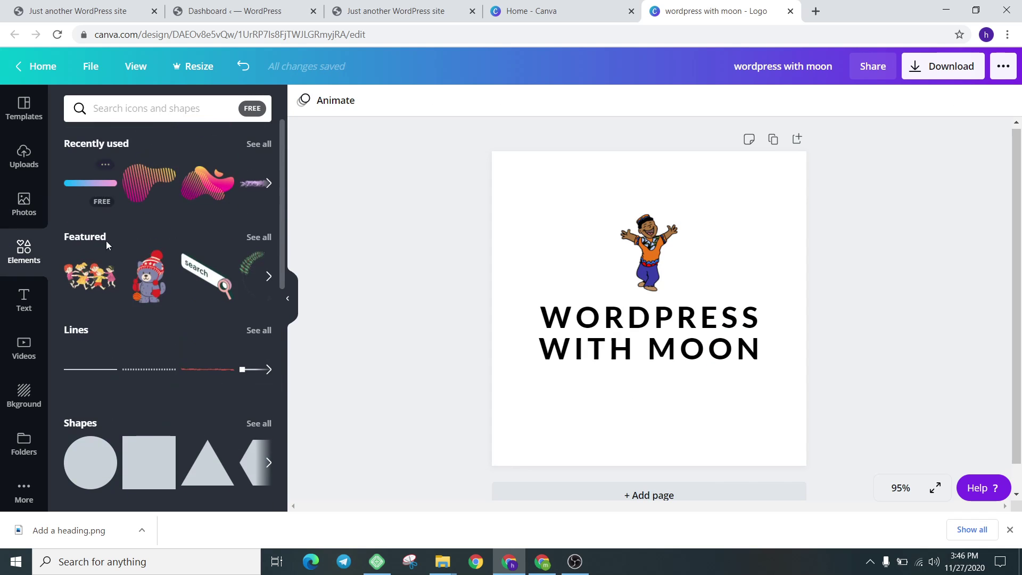
left_click(269, 238)
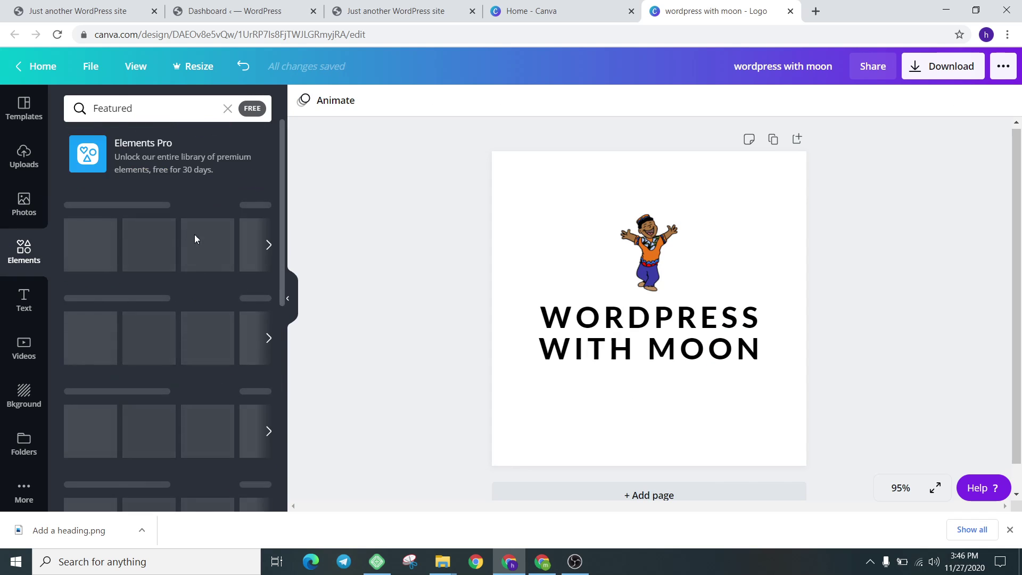
scroll(208, 349, "down", 6)
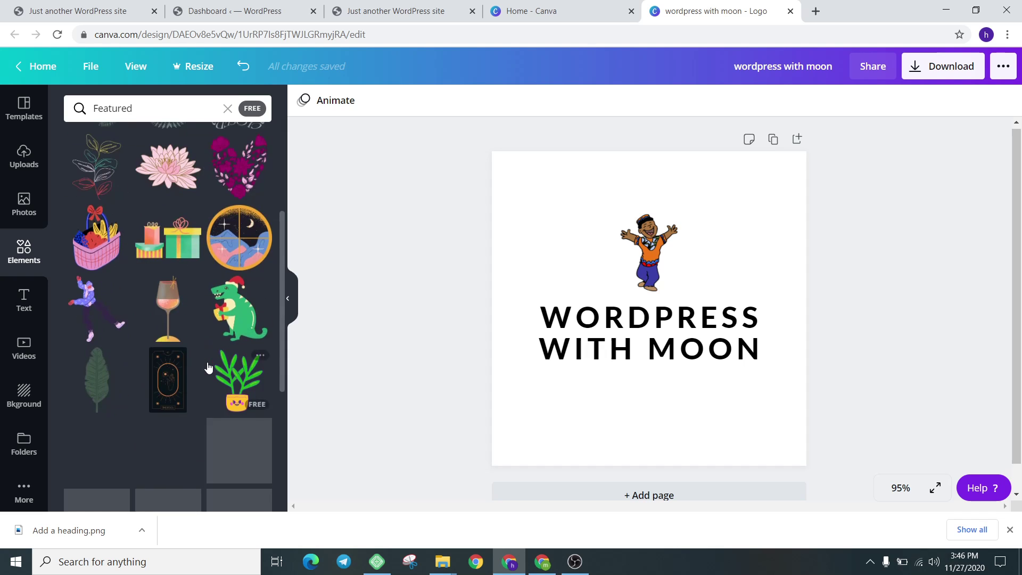
scroll(207, 362, "up", 4)
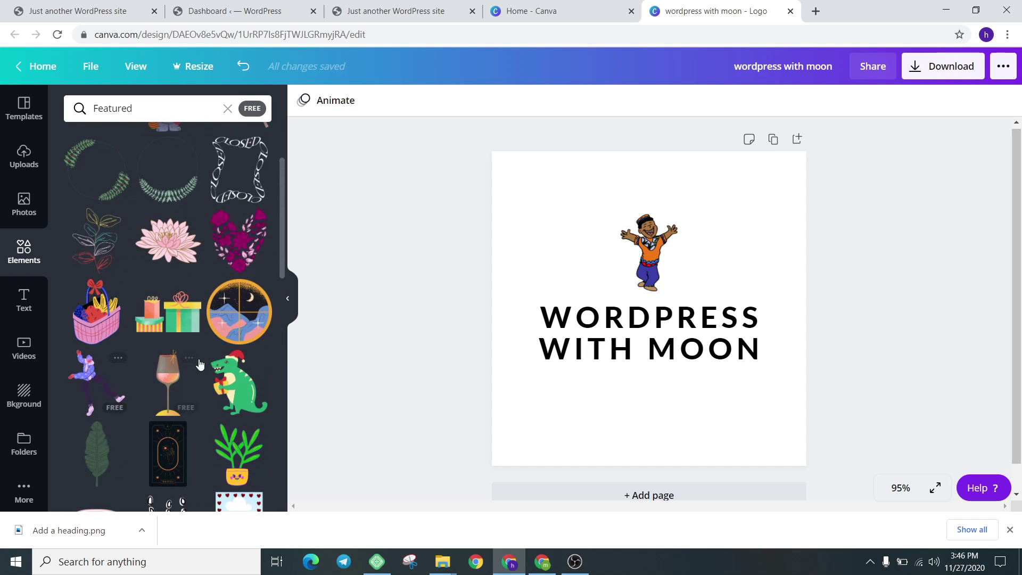
left_click(95, 322)
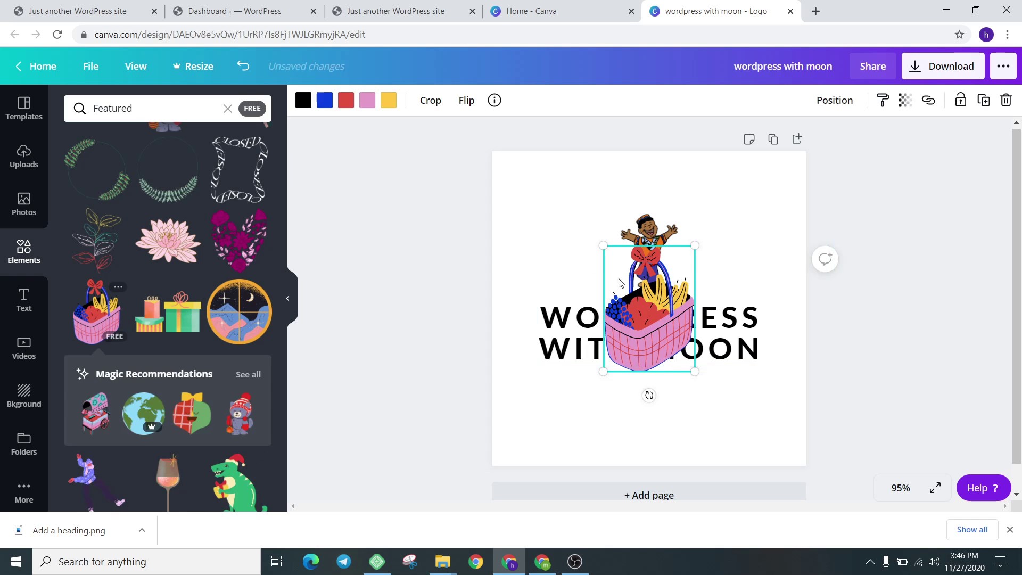
left_click_drag(649, 298, 560, 207)
right_click(562, 213)
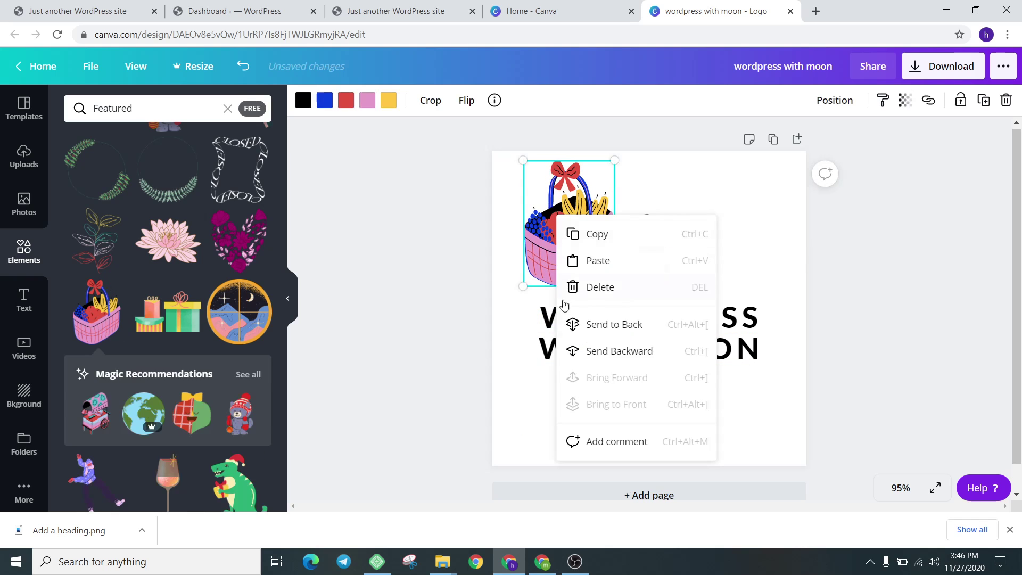
left_click(589, 287)
Try the teal swirl and the curved arrow from the lines collection below the heading and delete both from the page
left_click(23, 250)
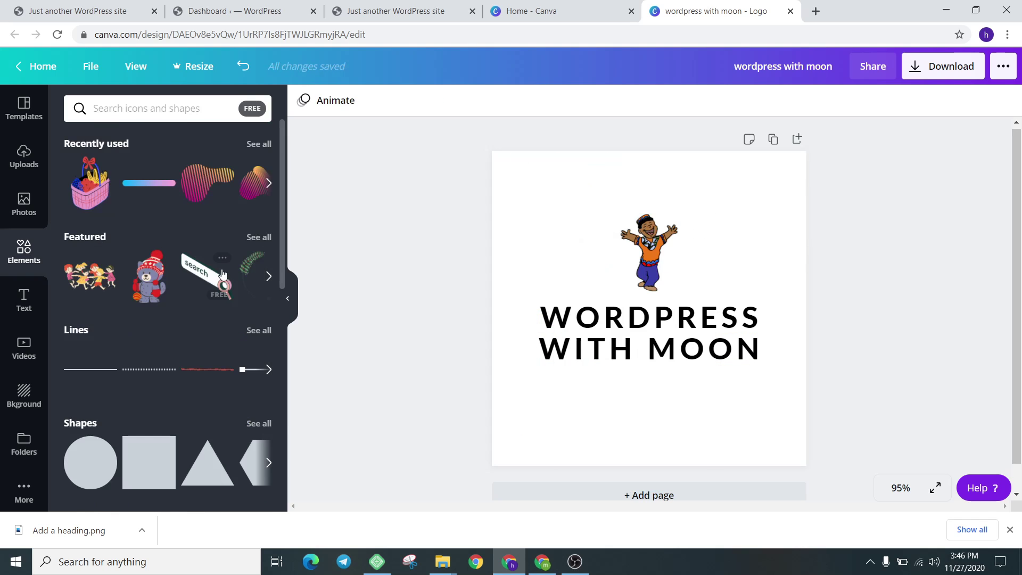
scroll(187, 266, "down", 3)
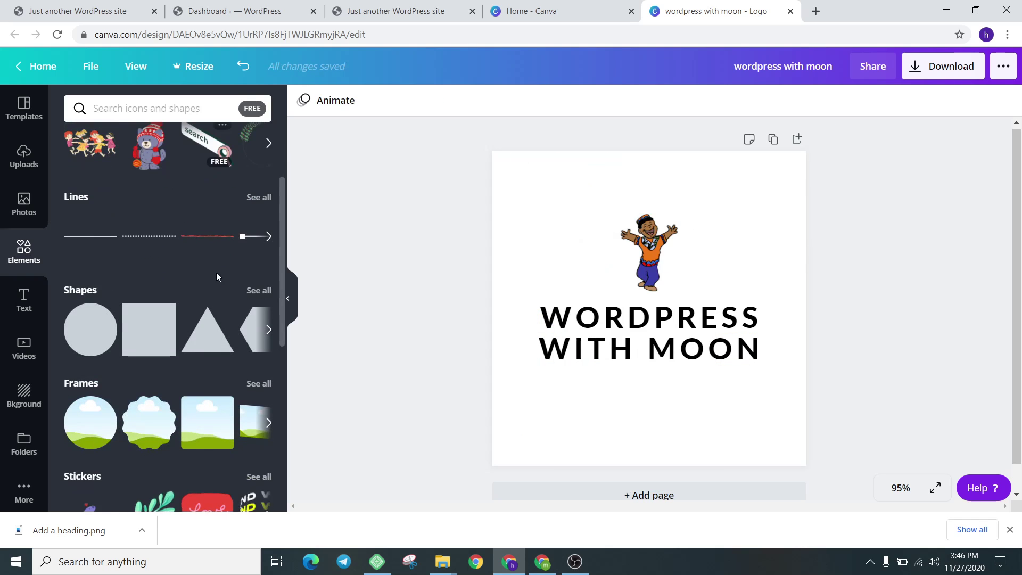
left_click(250, 204)
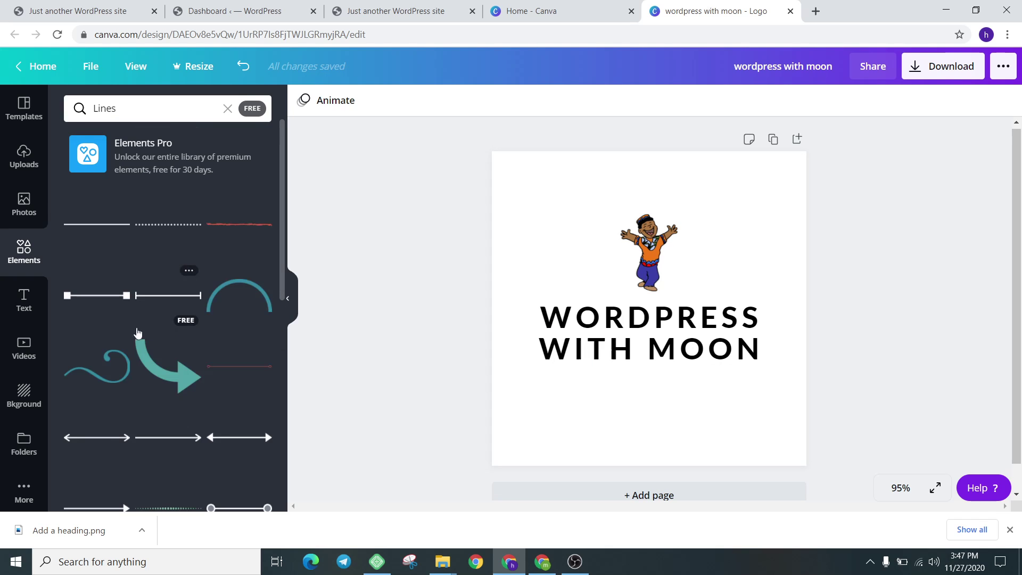
left_click(113, 372)
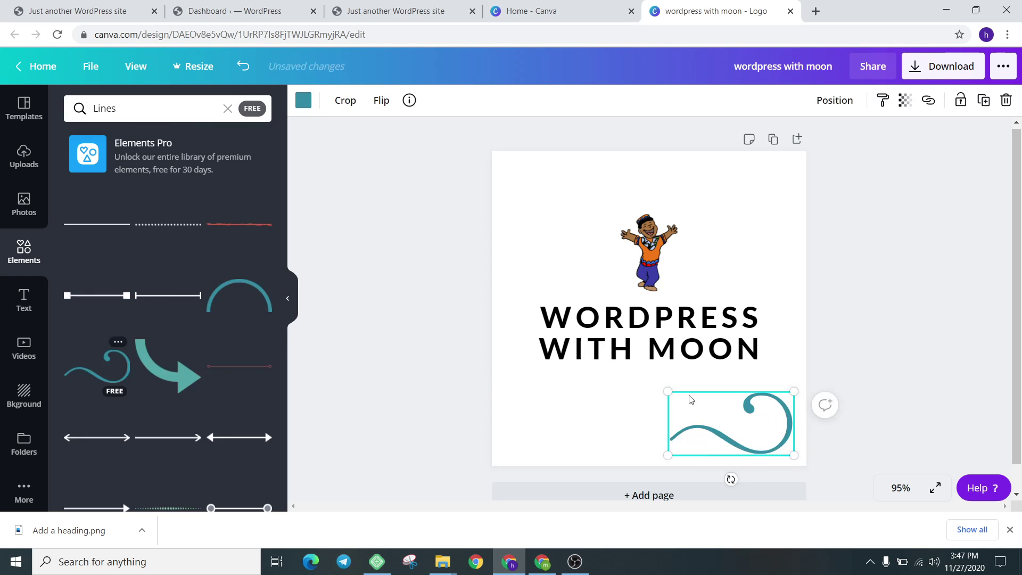
left_click_drag(168, 367, 538, 426)
right_click(549, 439)
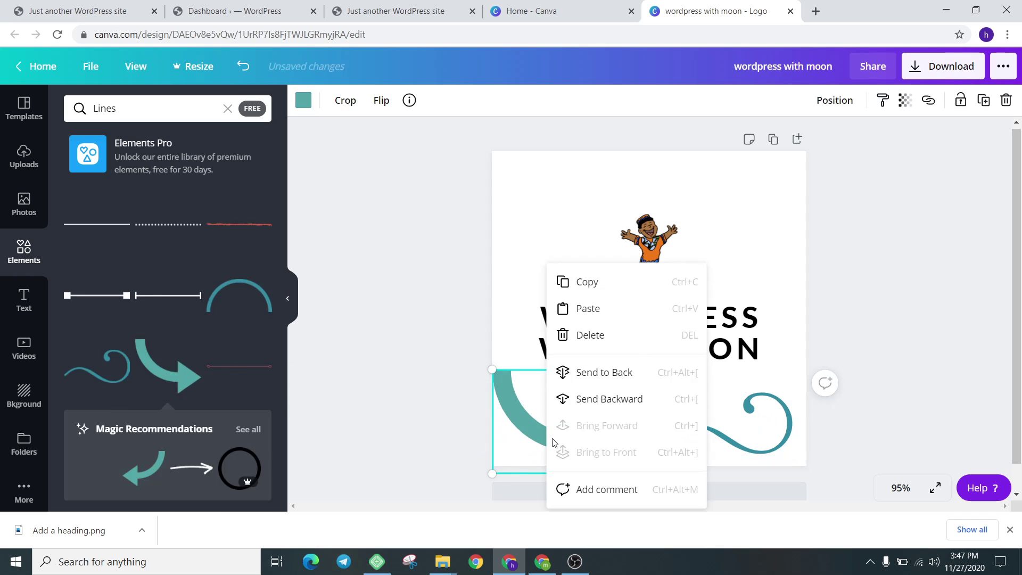
left_click(555, 333)
left_click(708, 426)
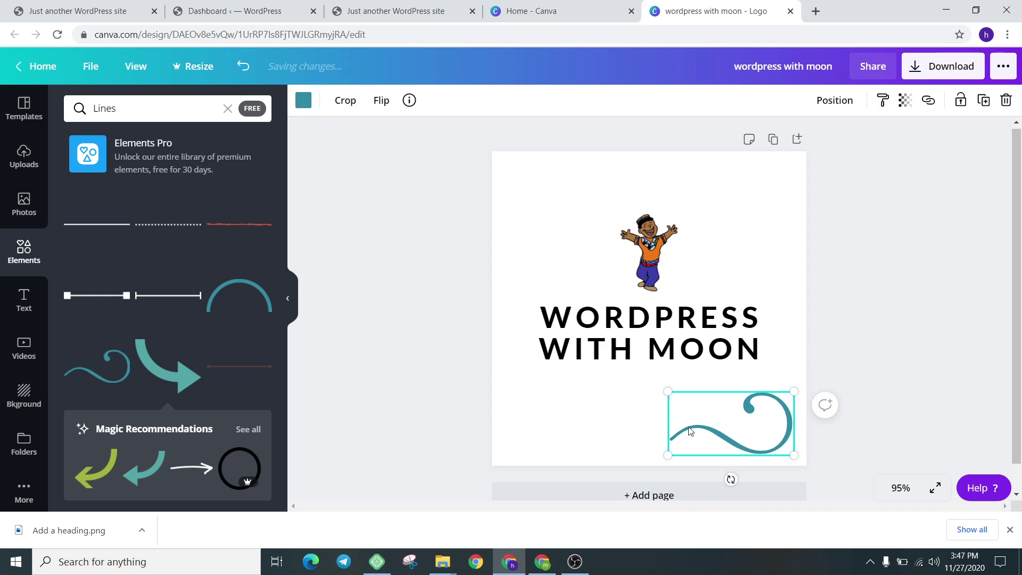
right_click(689, 426)
left_click(740, 344)
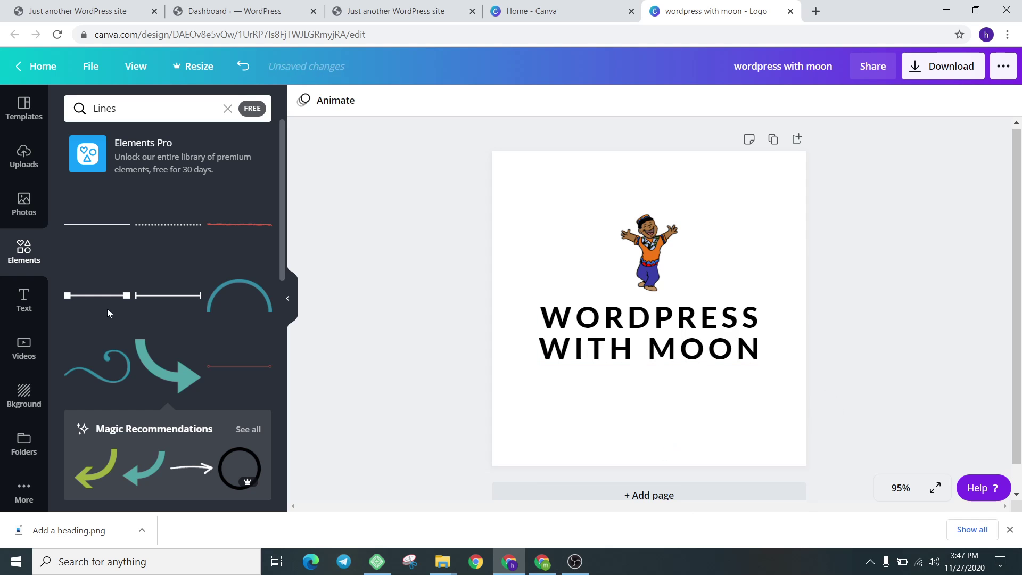
Look through the full shapes collection in the elements library
left_click(44, 281)
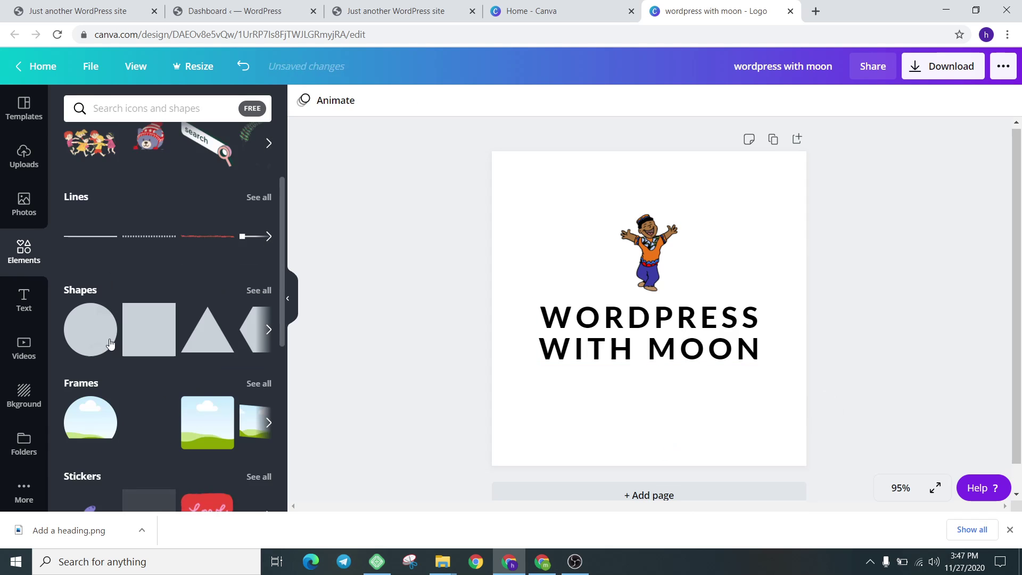
left_click(248, 294)
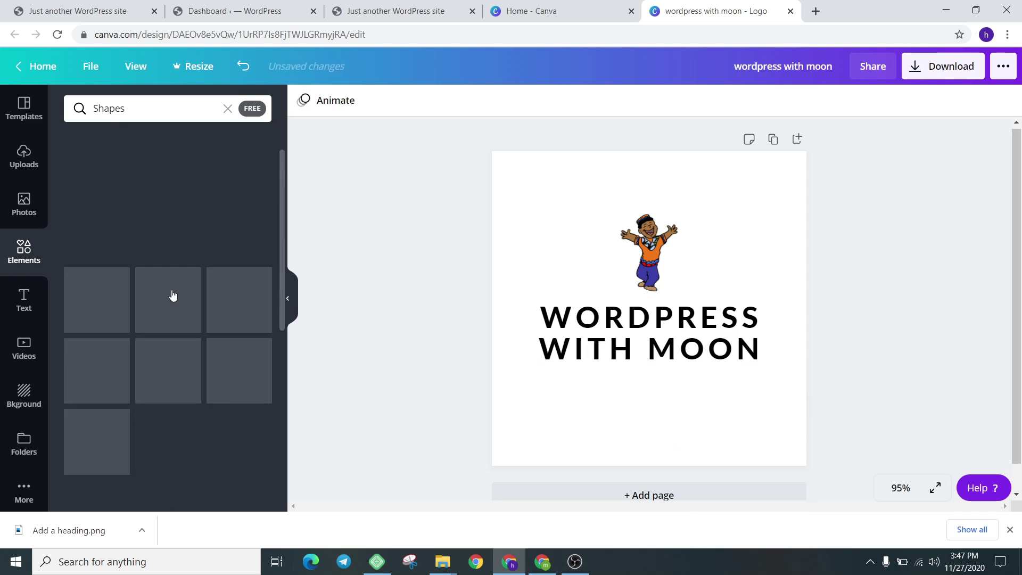
scroll(173, 353, "down", 3)
scroll(142, 326, "up", 4)
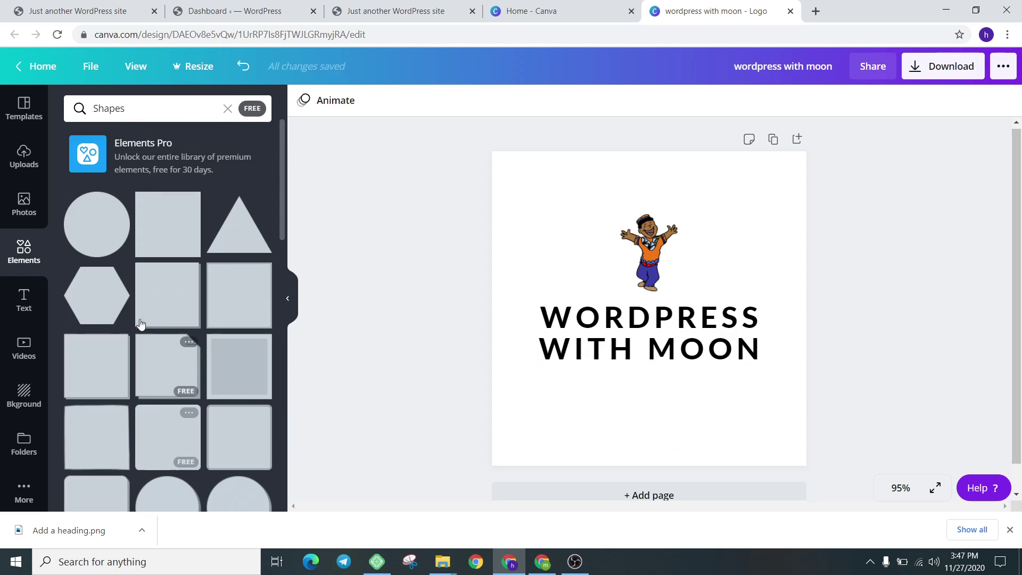
Browse the full stickers collection, try the purple rocket sticker on the logo page and delete it
left_click(16, 266)
scroll(159, 341, "down", 3)
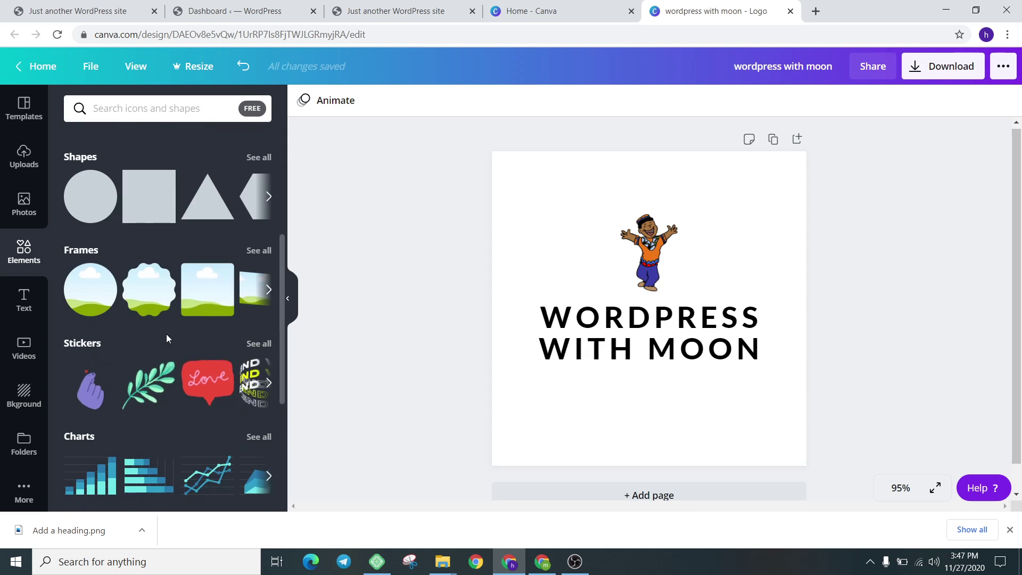
left_click(257, 344)
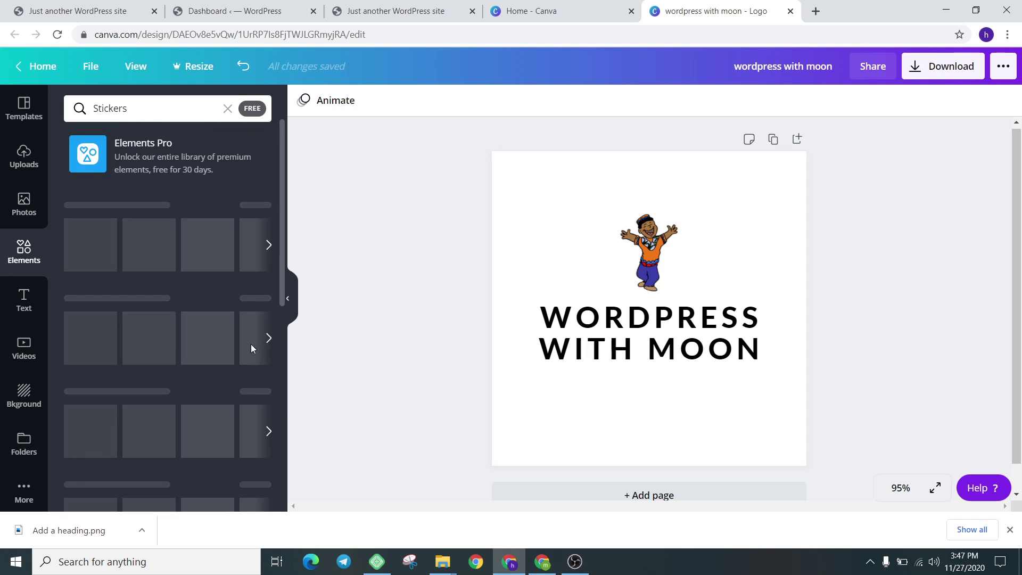
scroll(166, 357, "down", 3)
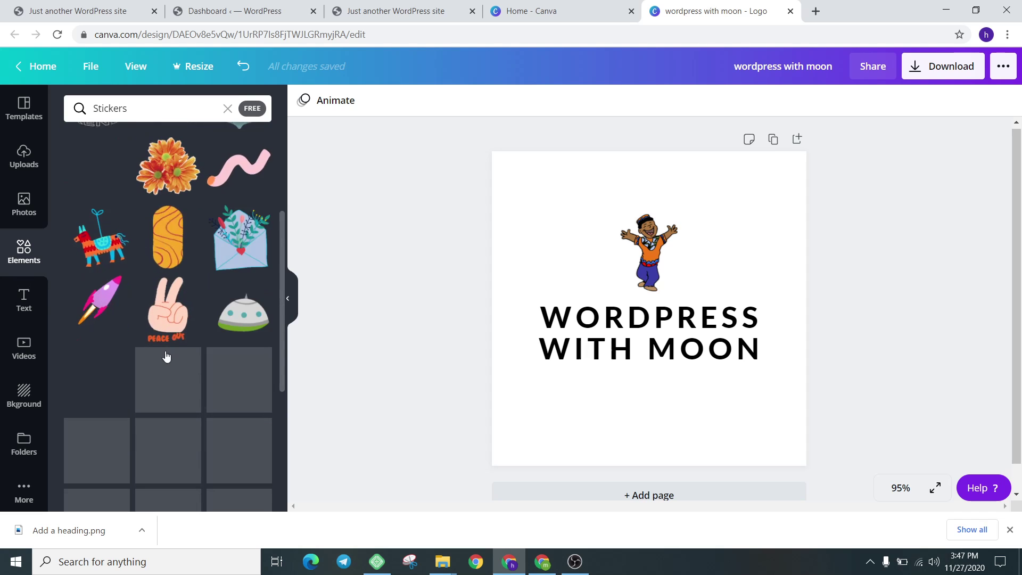
left_click_drag(100, 301, 637, 334)
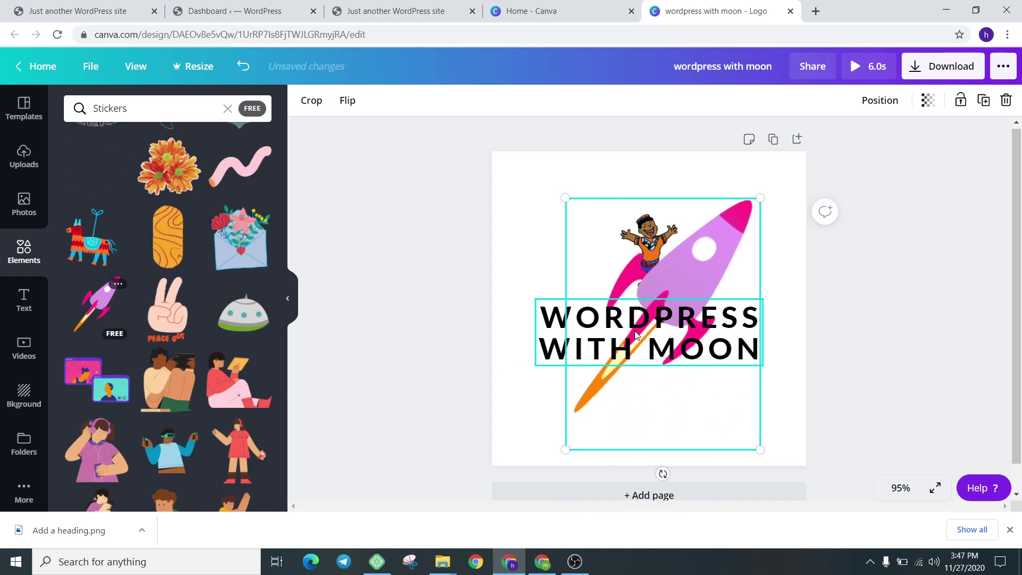
right_click(689, 267)
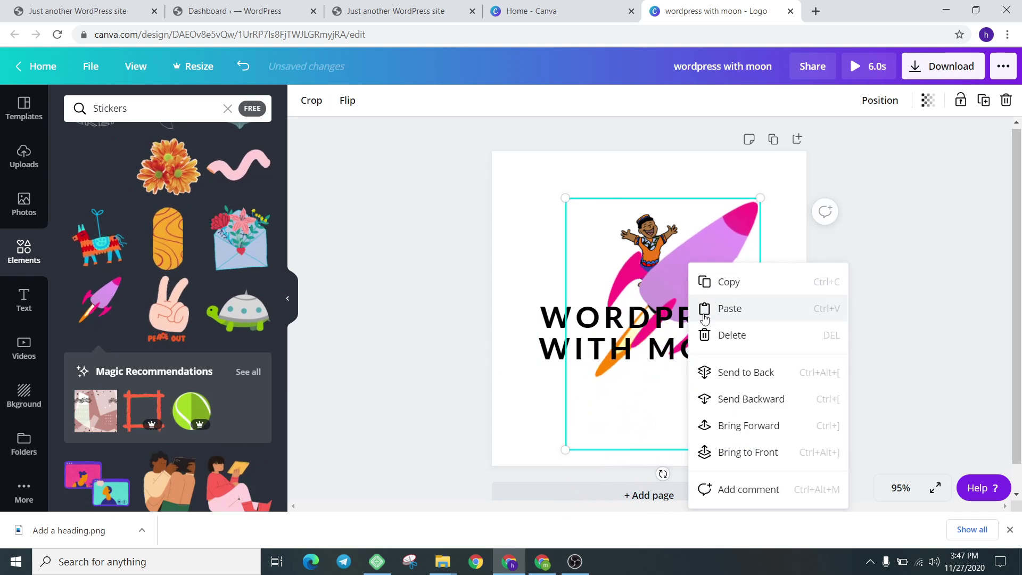
left_click(724, 345)
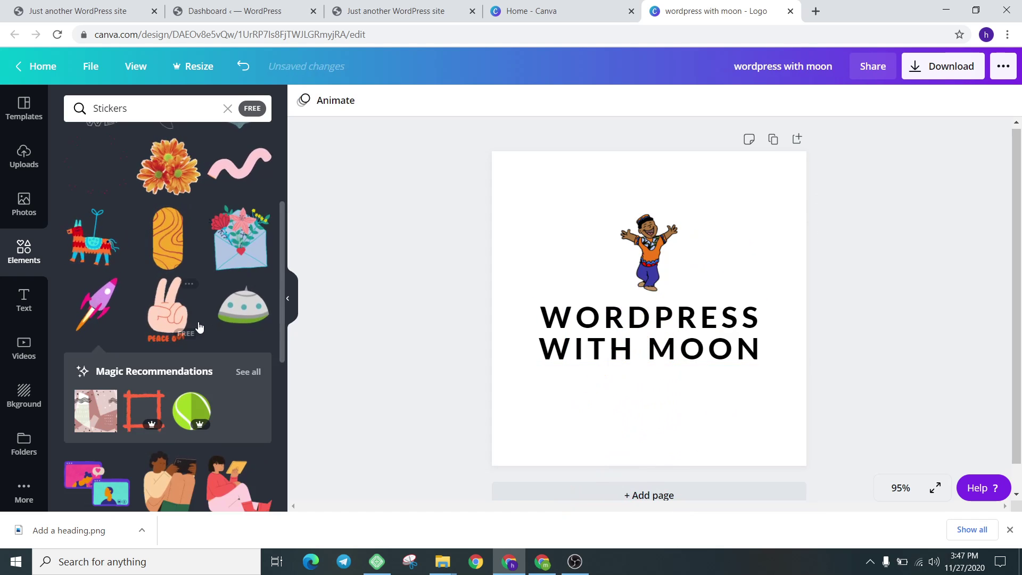
Try the green turtle sticker on the logo page and delete it from the design
left_click_drag(229, 314, 628, 369)
right_click(628, 368)
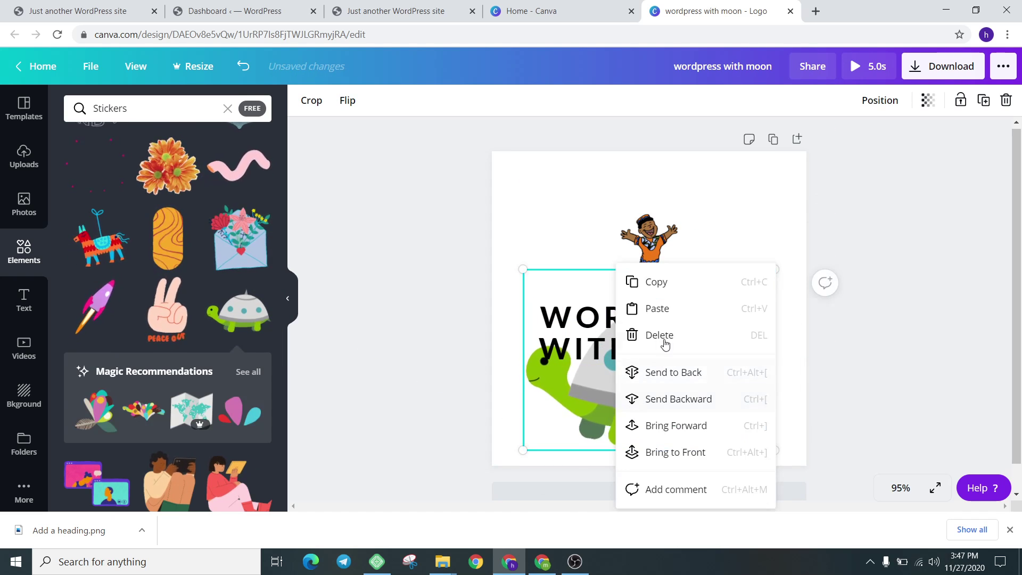
left_click(665, 345)
Browse the text font combinations and add the neon PIZZA PARTY style to the upper part of the logo page
left_click(24, 250)
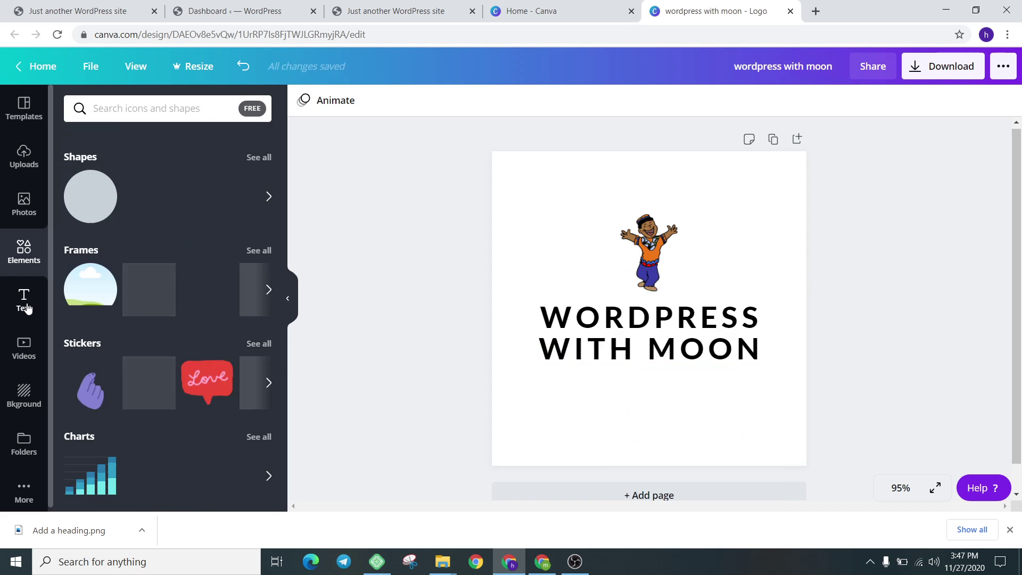
left_click(25, 303)
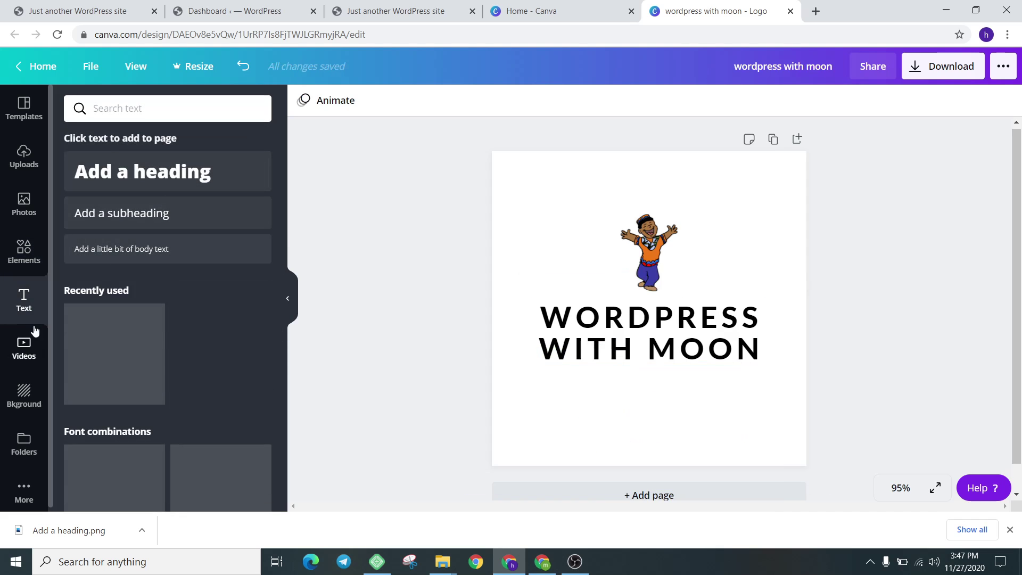
scroll(77, 349, "down", 3)
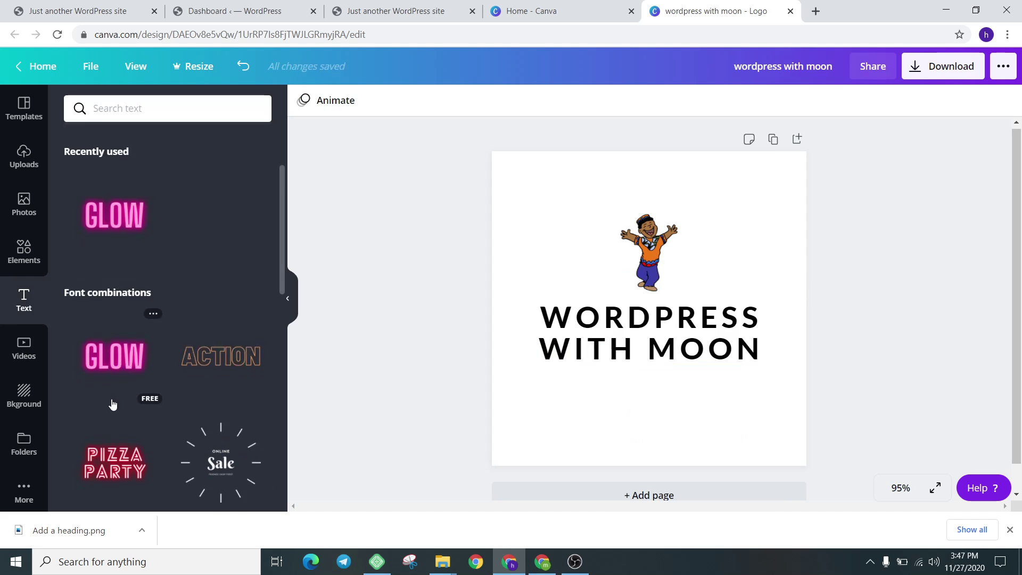
scroll(112, 405, "down", 7)
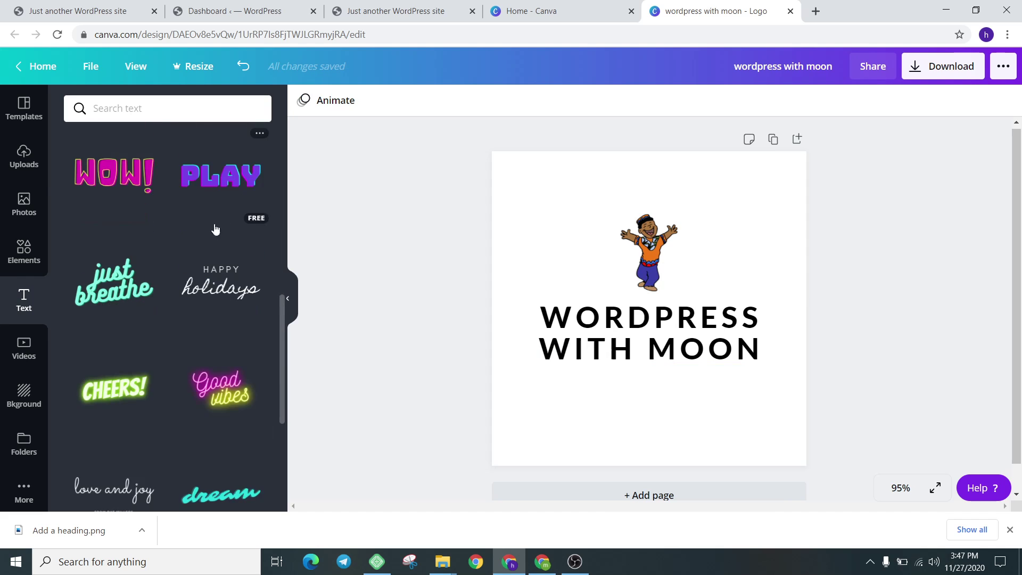
scroll(155, 273, "up", 3)
scroll(110, 227, "up", 3)
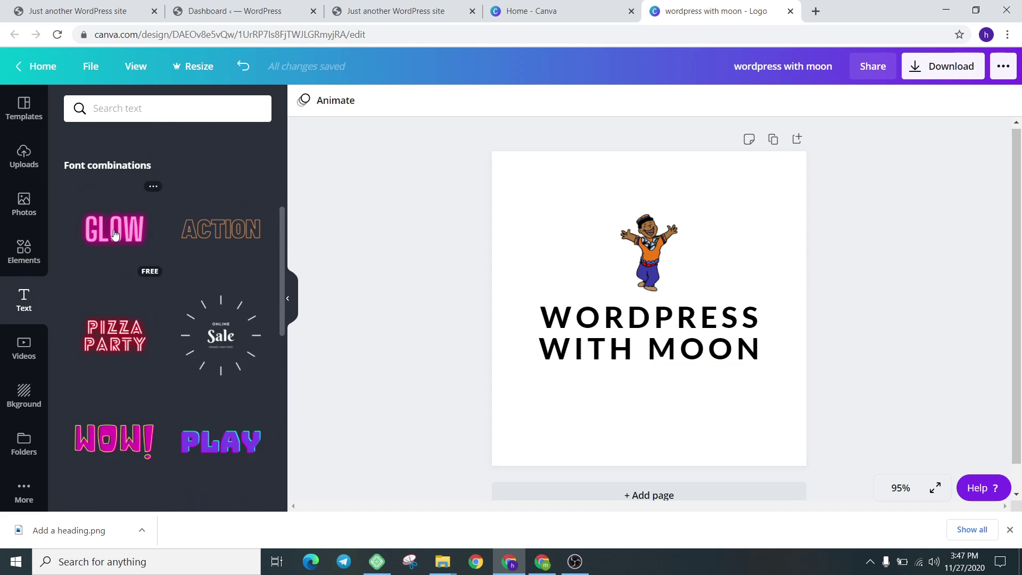
scroll(122, 354, "down", 3)
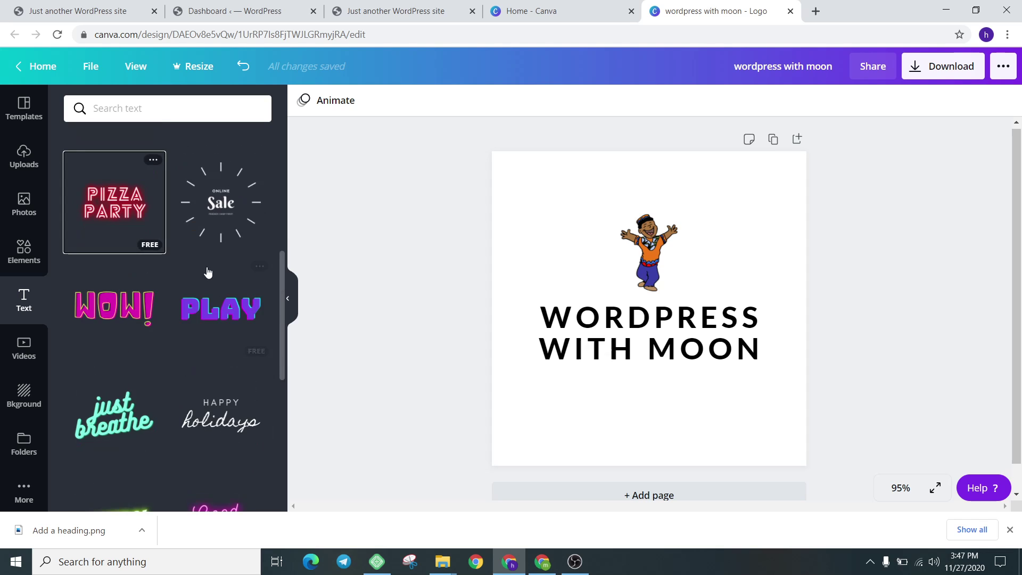
left_click(115, 222)
left_click_drag(116, 223, 595, 240)
right_click(557, 288)
left_click(566, 320)
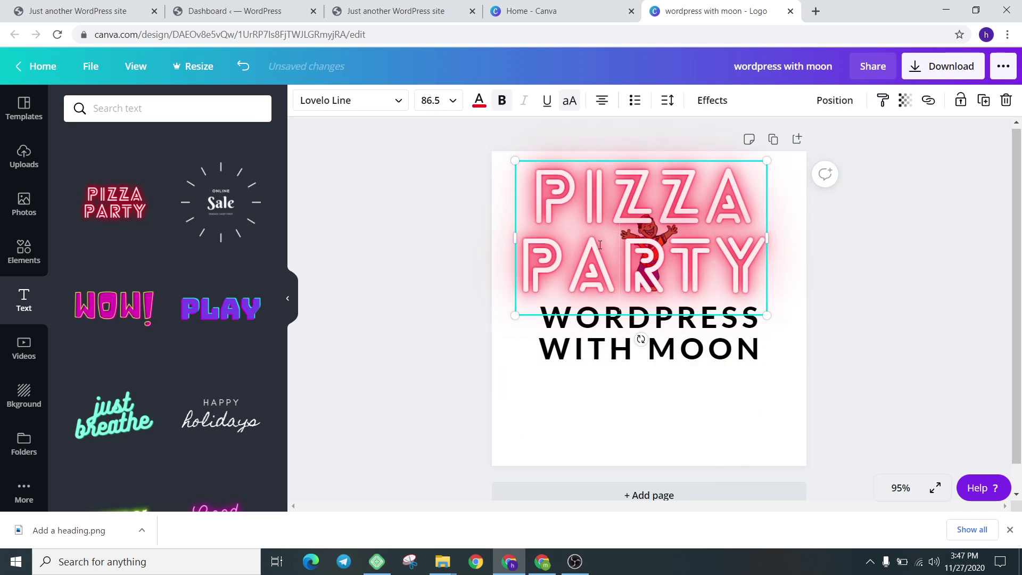
Replace the neon PIZZA PARTY text with WORDPRESS
left_click_drag(744, 262, 551, 206)
type("WPRDPR")
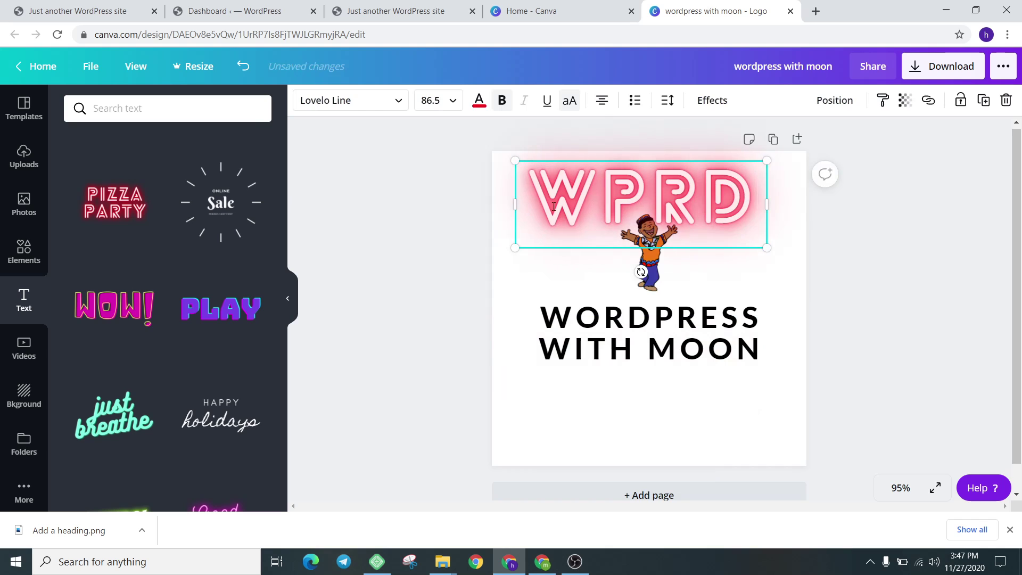
key("BackSpace")
key("BackSpace")
key("BackSpace")
key("BackSpace")
key("BackSpace")
key("BackSpace")
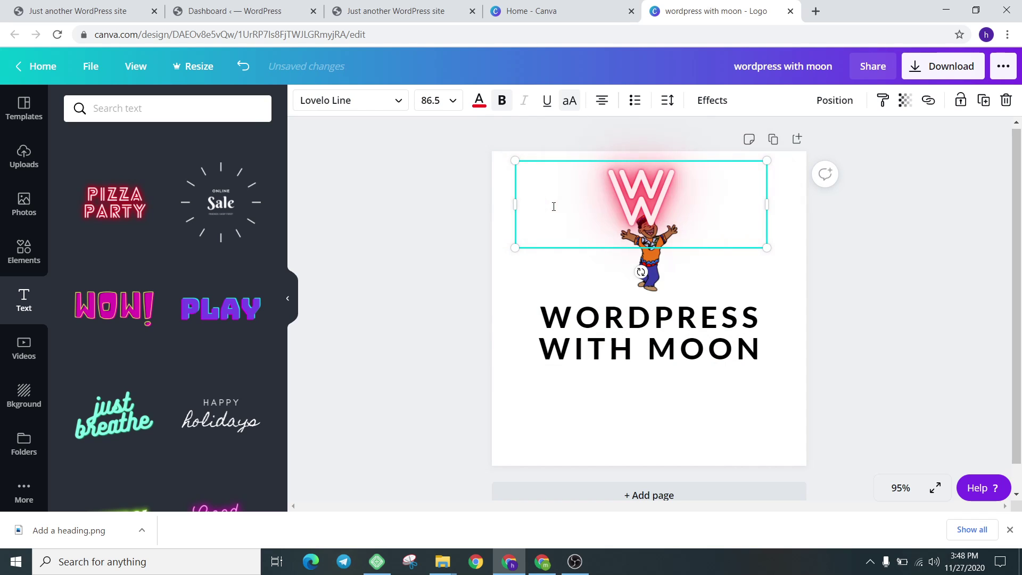
type("ORDPRESS")
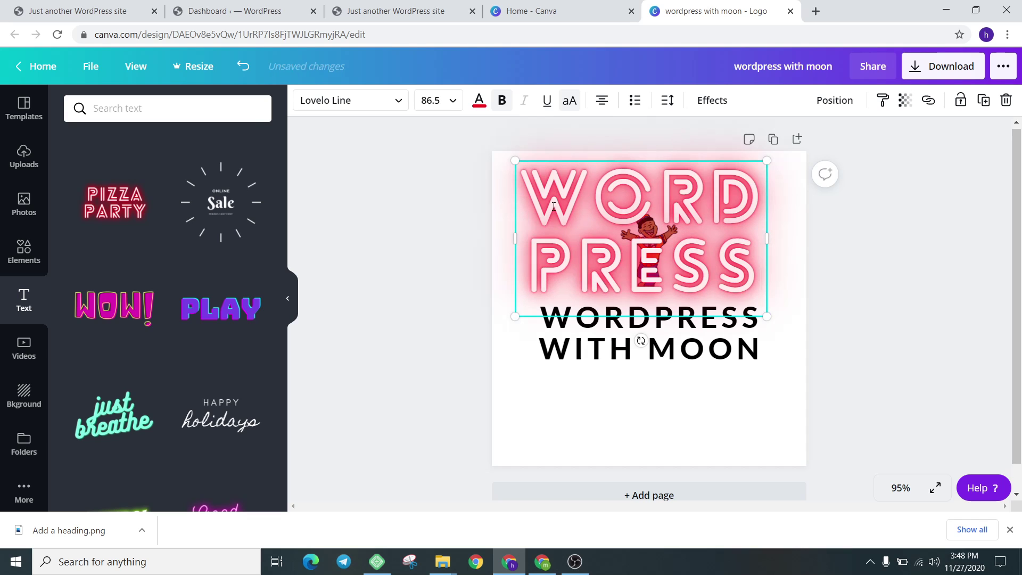
Try font sizes 10 and 64 on the neon WORDPRESS text, settling on size 42
left_click(430, 100)
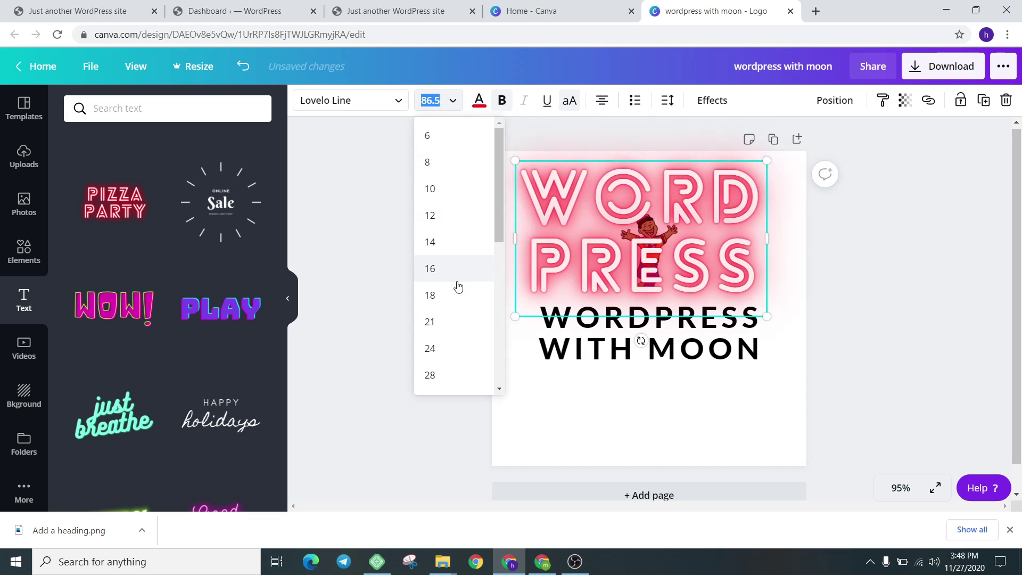
left_click(450, 192)
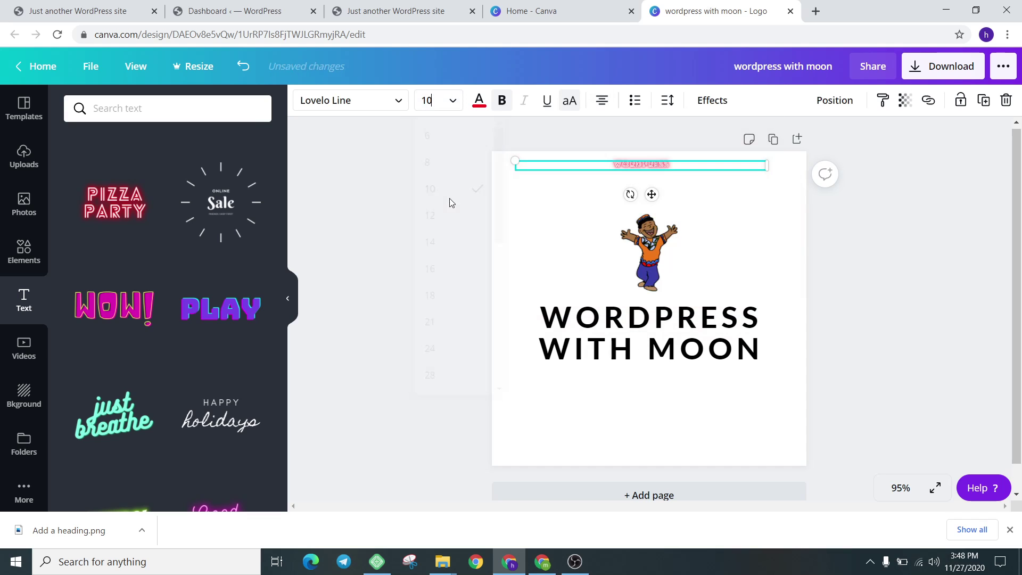
left_click(459, 102)
scroll(442, 330, "down", 6)
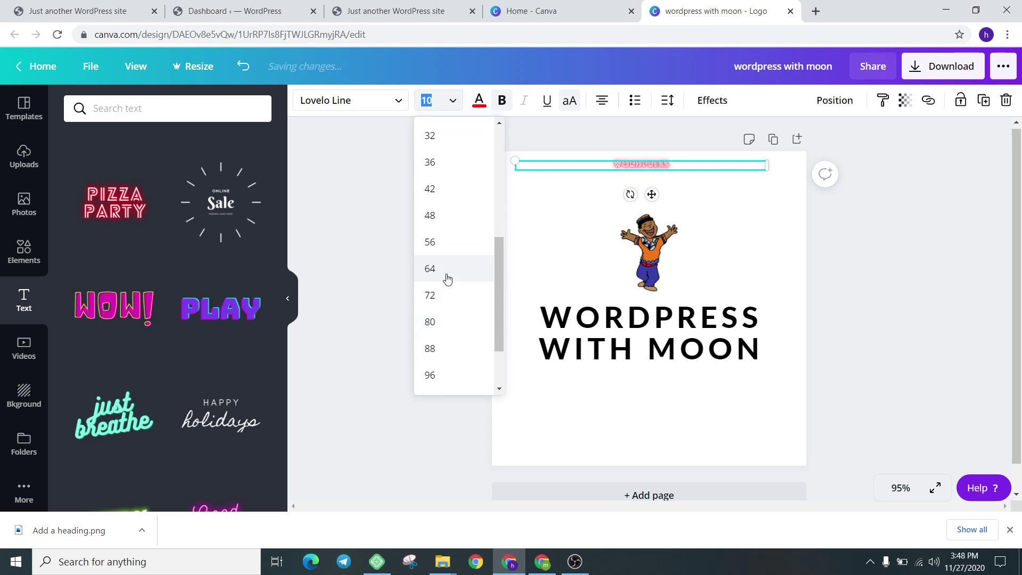
left_click(448, 279)
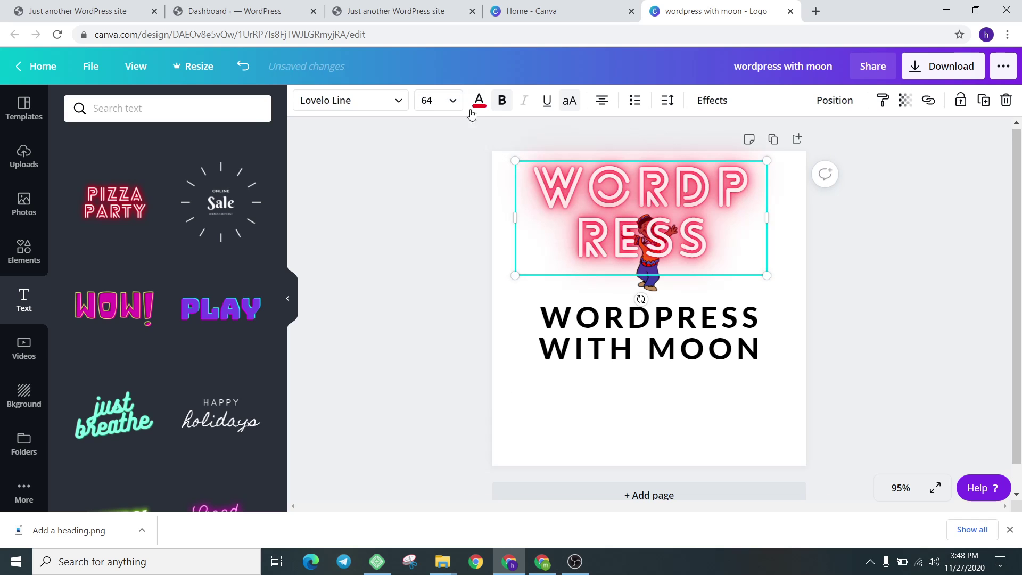
left_click(453, 101)
left_click(433, 173)
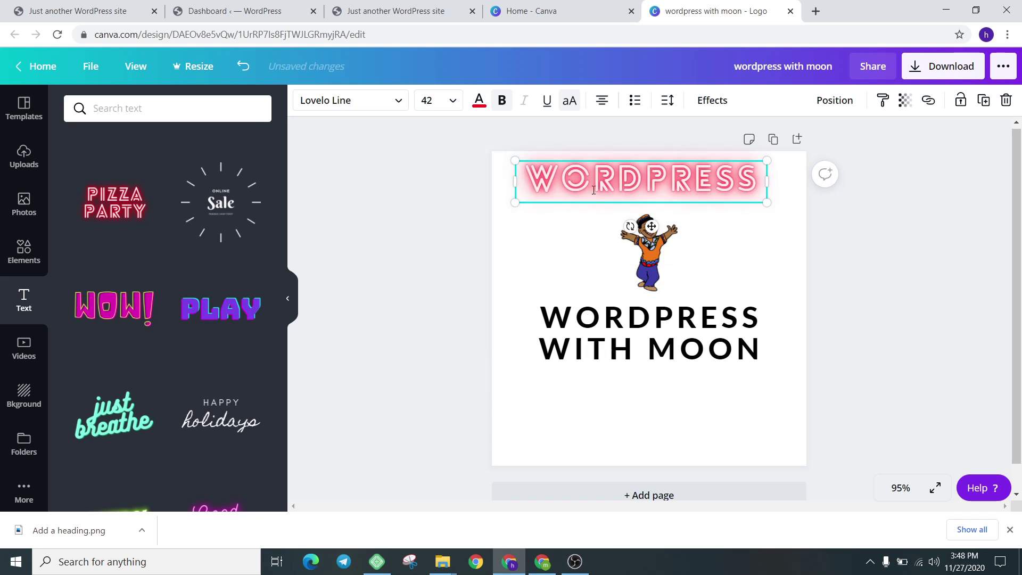
Look through more text font combinations and the stock video categories
scroll(206, 354, "down", 5)
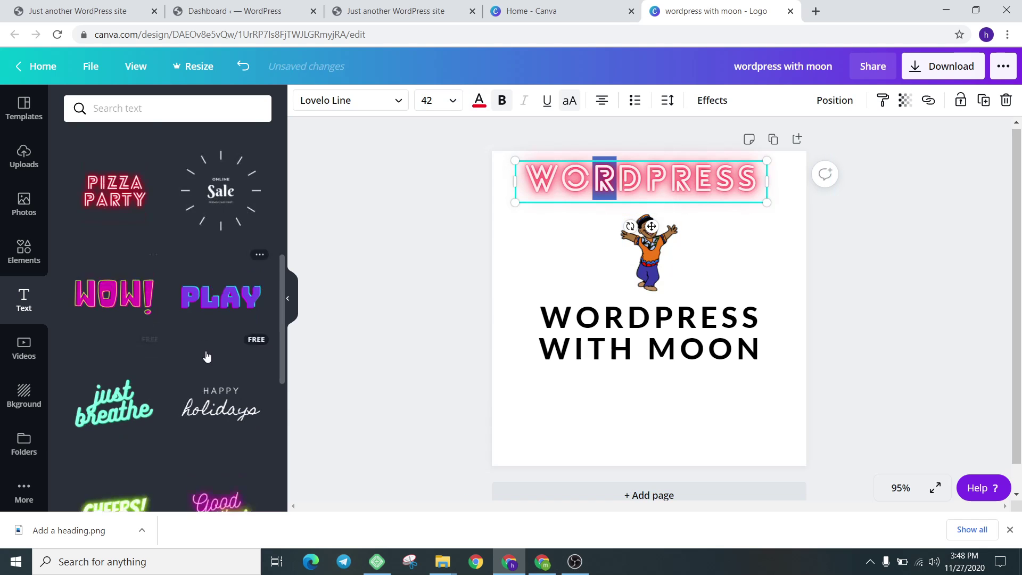
scroll(197, 380, "down", 3)
left_click(24, 349)
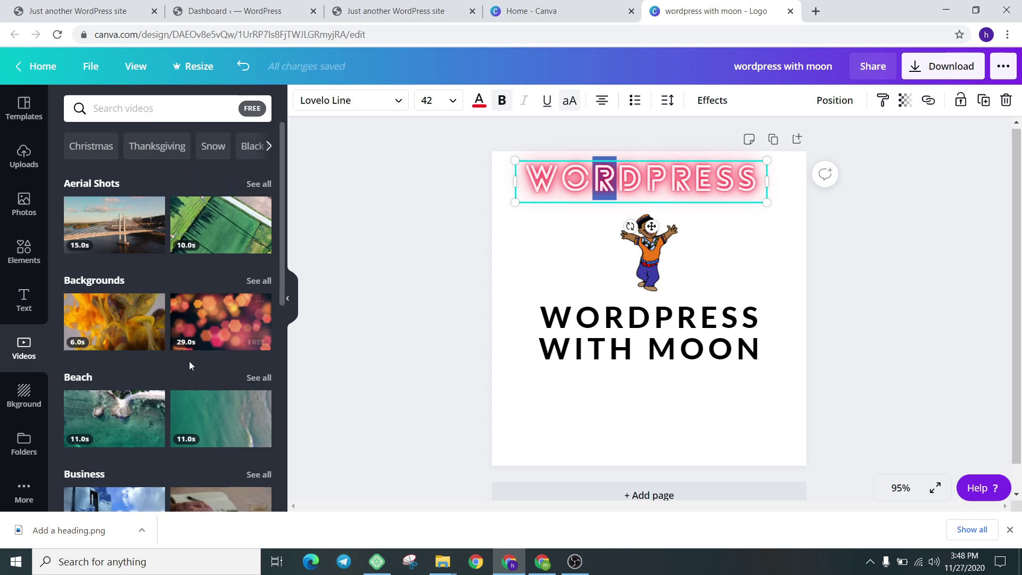
scroll(127, 410, "down", 8)
scroll(123, 412, "up", 5)
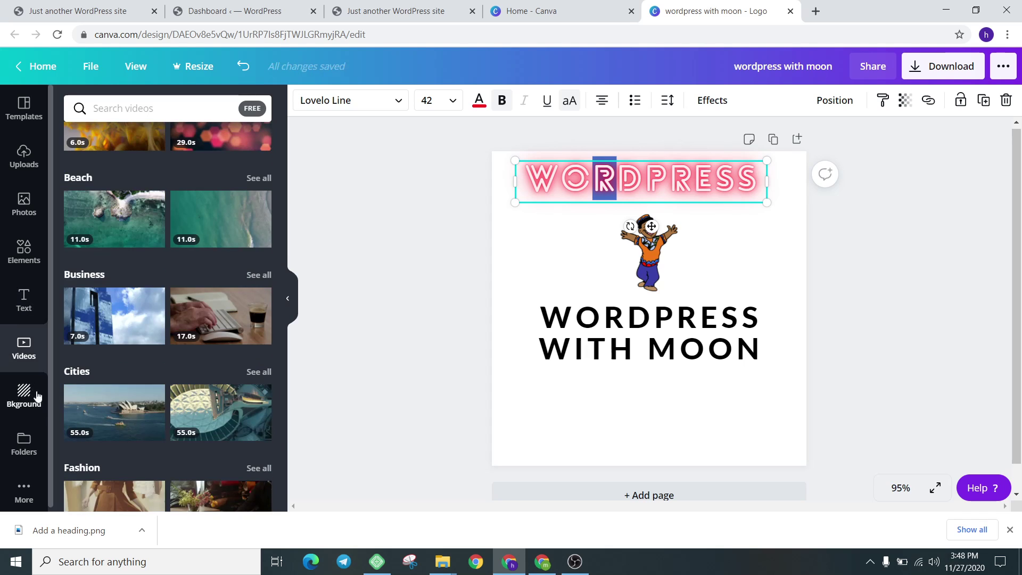
scroll(186, 356, "up", 4)
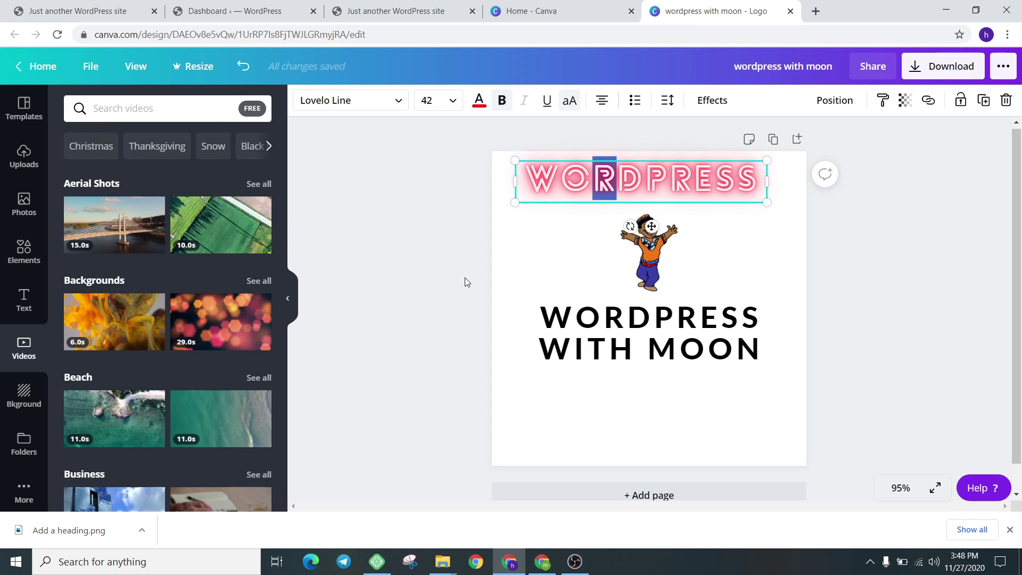
left_click(536, 238)
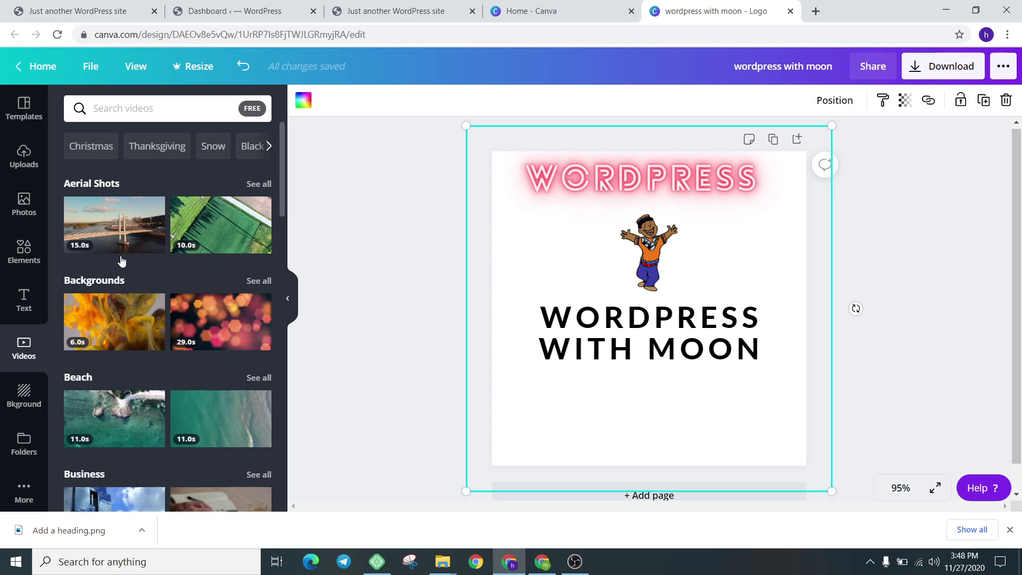
Browse the background images and try the purple sky and peach bokeh backgrounds on the logo page
left_click(25, 394)
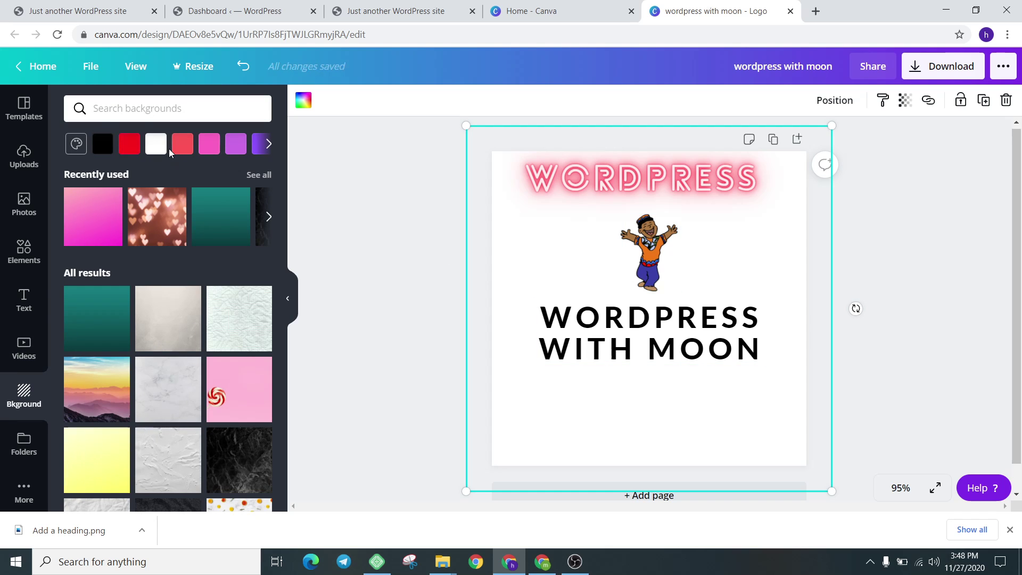
scroll(187, 277, "down", 10)
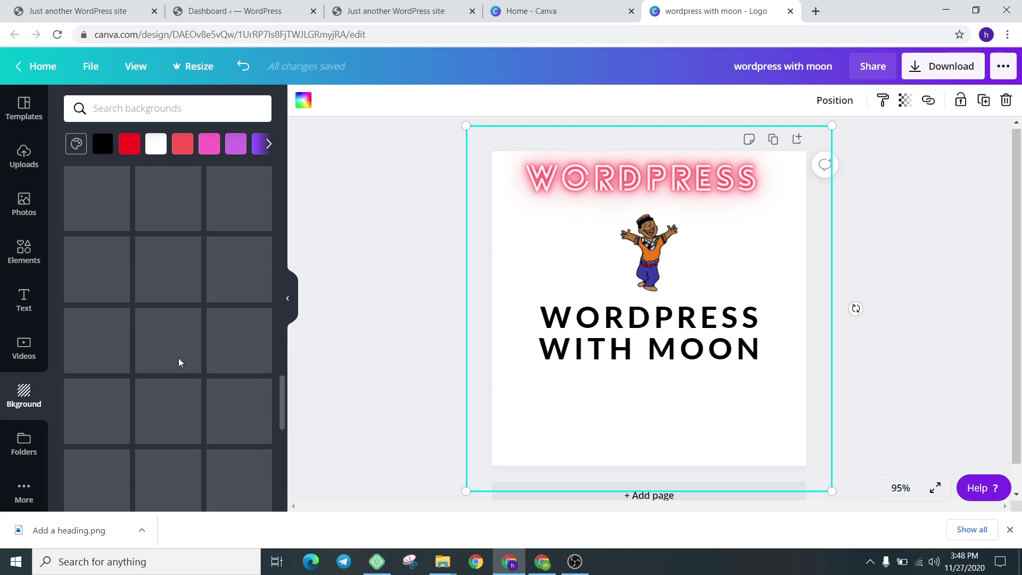
scroll(177, 371, "up", 4)
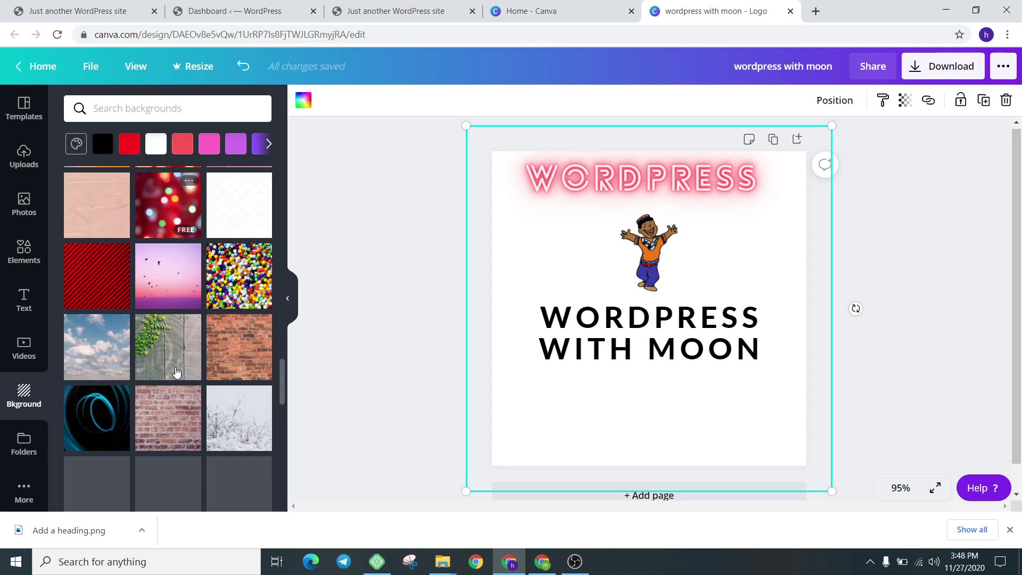
left_click(241, 282)
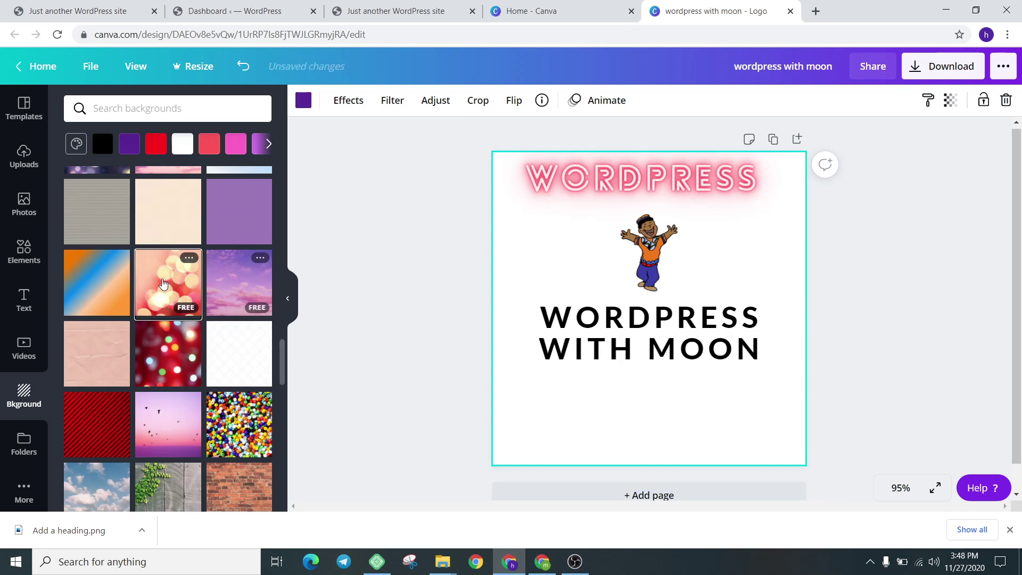
left_click(170, 294)
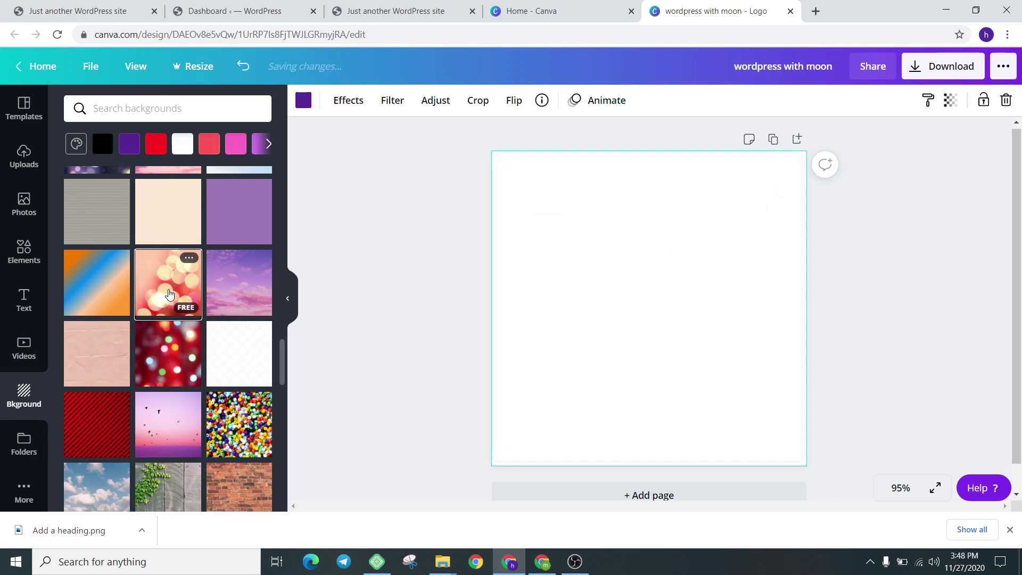
left_click(529, 388)
left_click(479, 372)
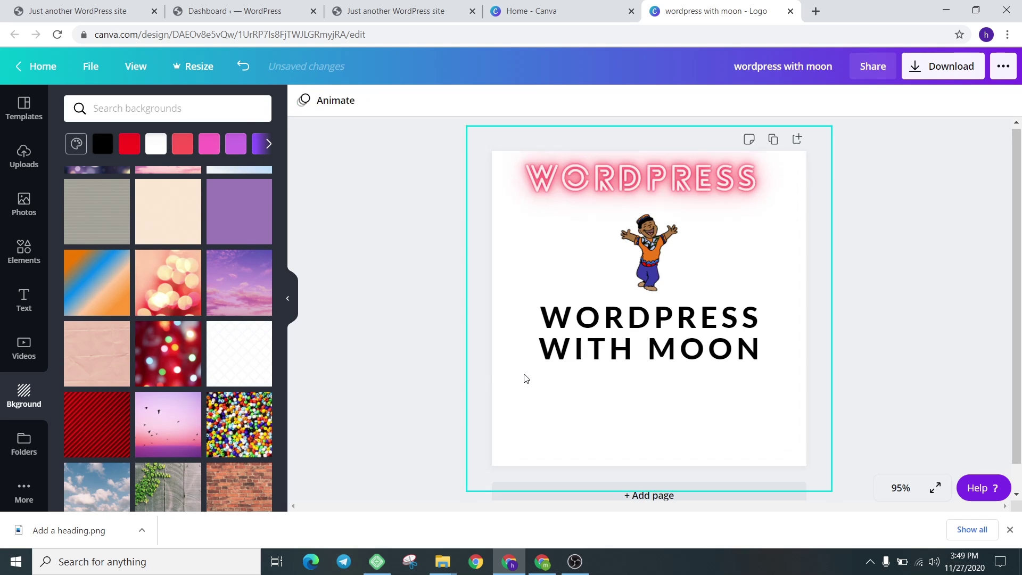
left_click(523, 375)
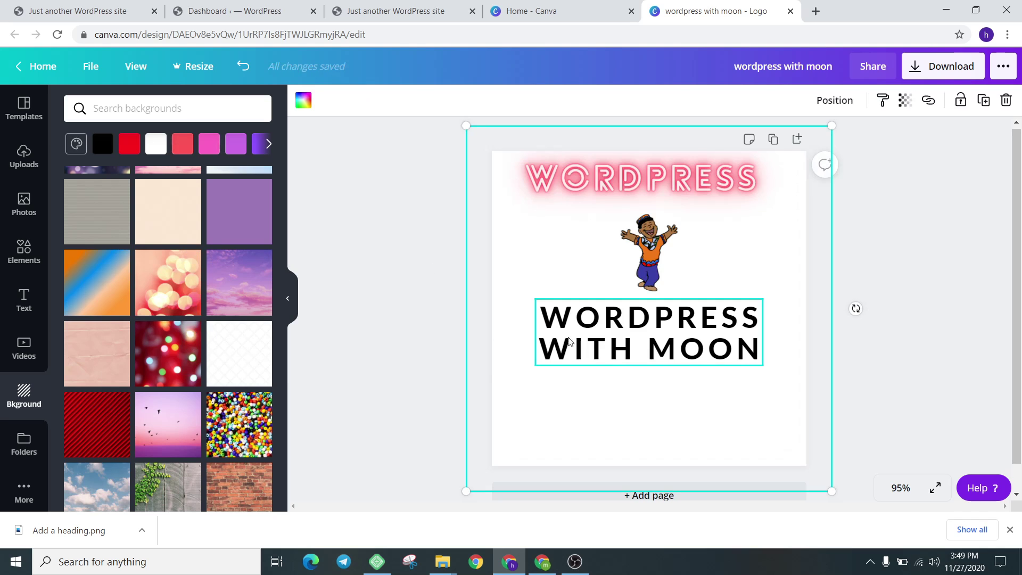
Add a second page to the design and apply the peach bokeh background to it
scroll(647, 405, "down", 1)
left_click(653, 466)
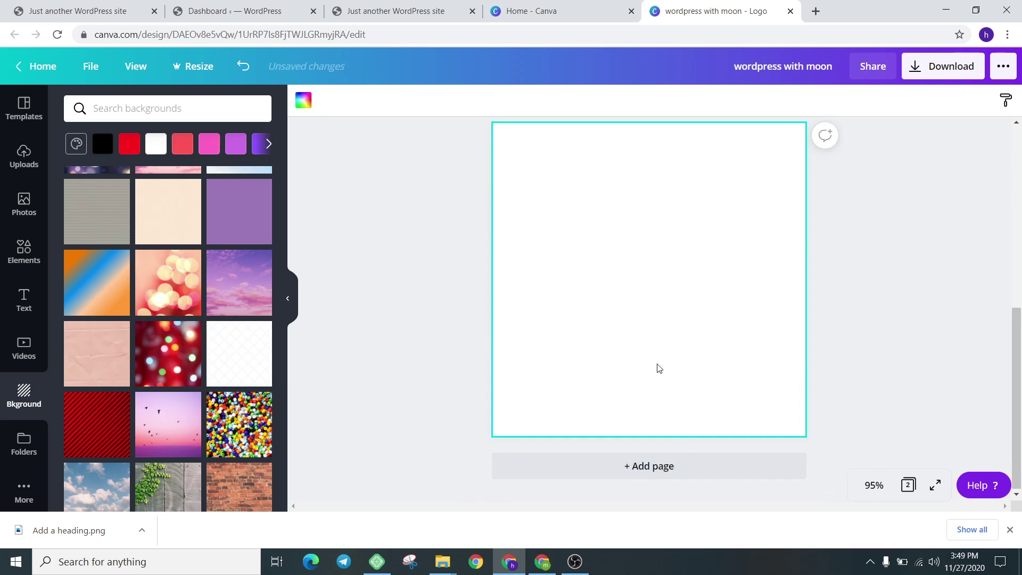
left_click(172, 281)
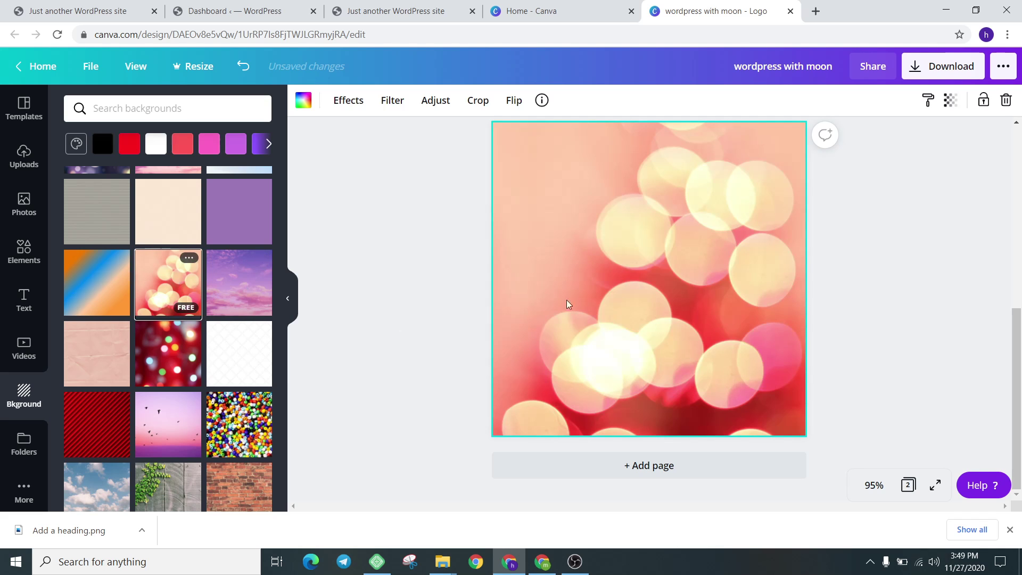
scroll(512, 287, "up", 7)
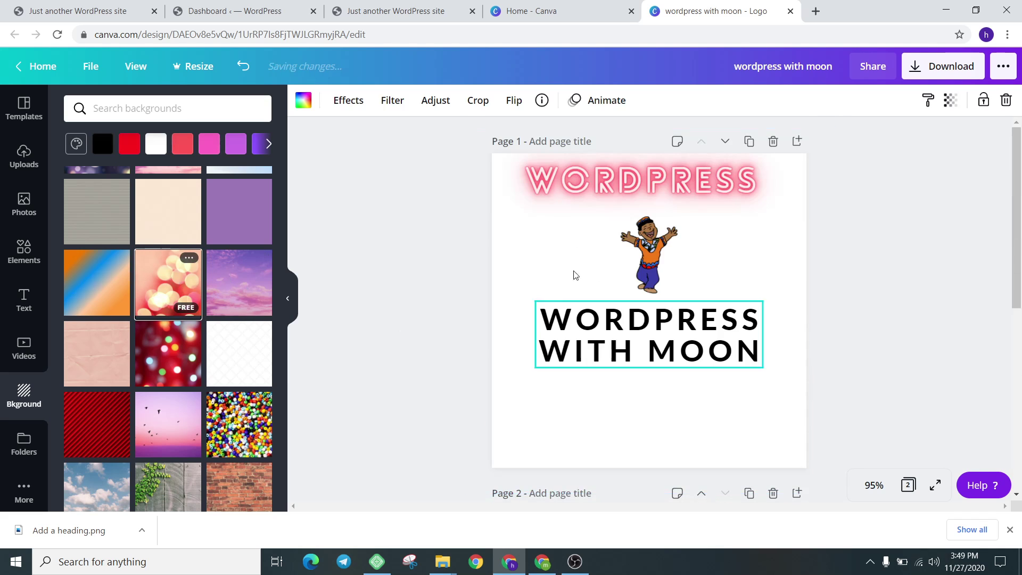
scroll(666, 331, "down", 1)
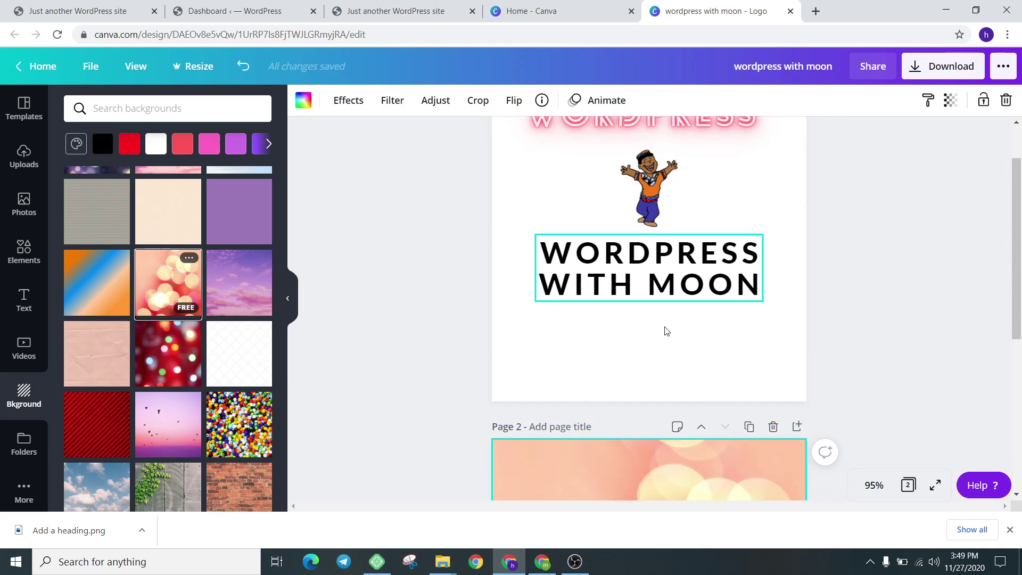
scroll(611, 331, "down", 4)
scroll(611, 331, "down", 1)
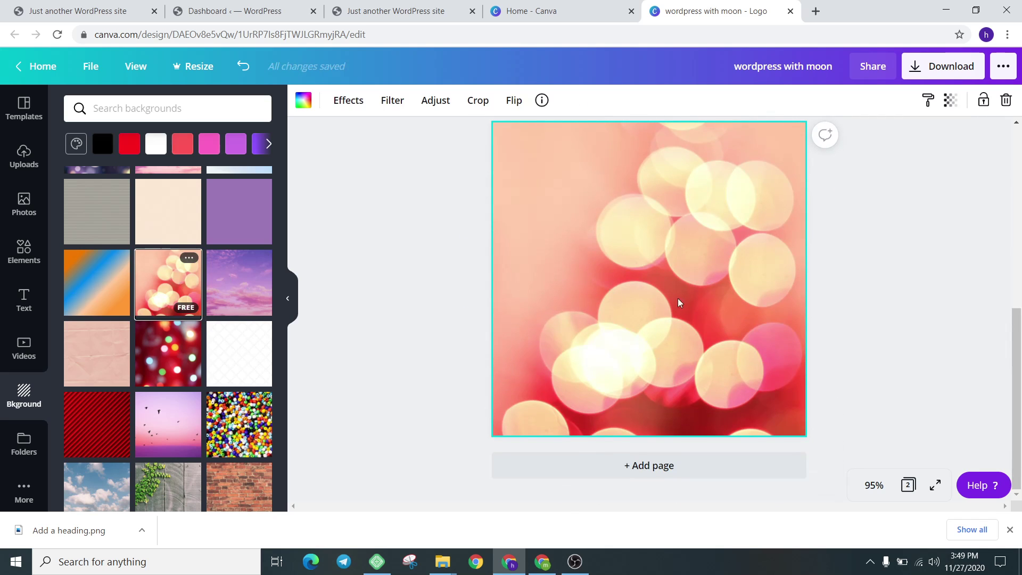
Try the white dotted diamond pattern on page 2, then set the ladybug photo as its background
left_click(236, 360)
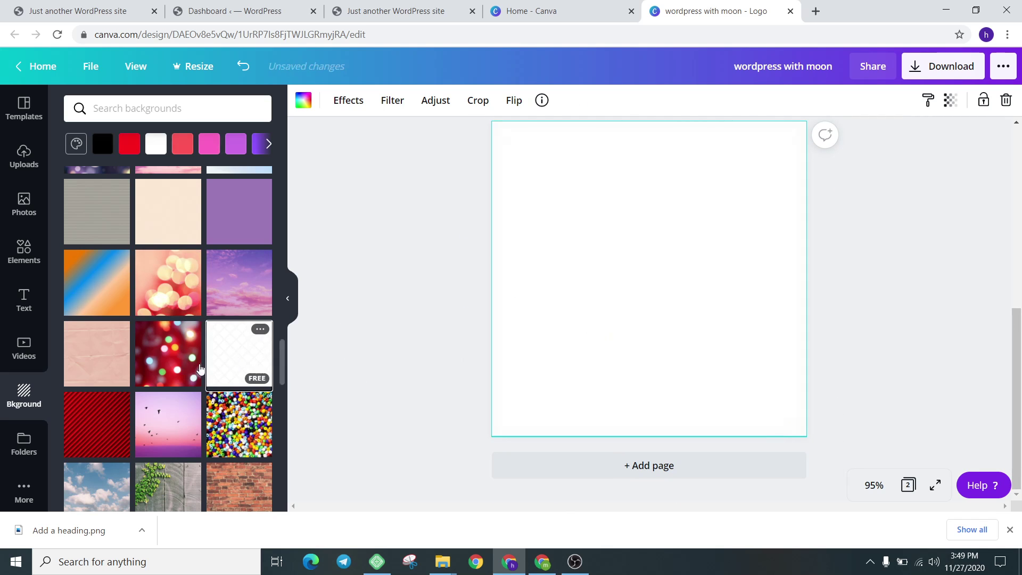
scroll(198, 367, "down", 5)
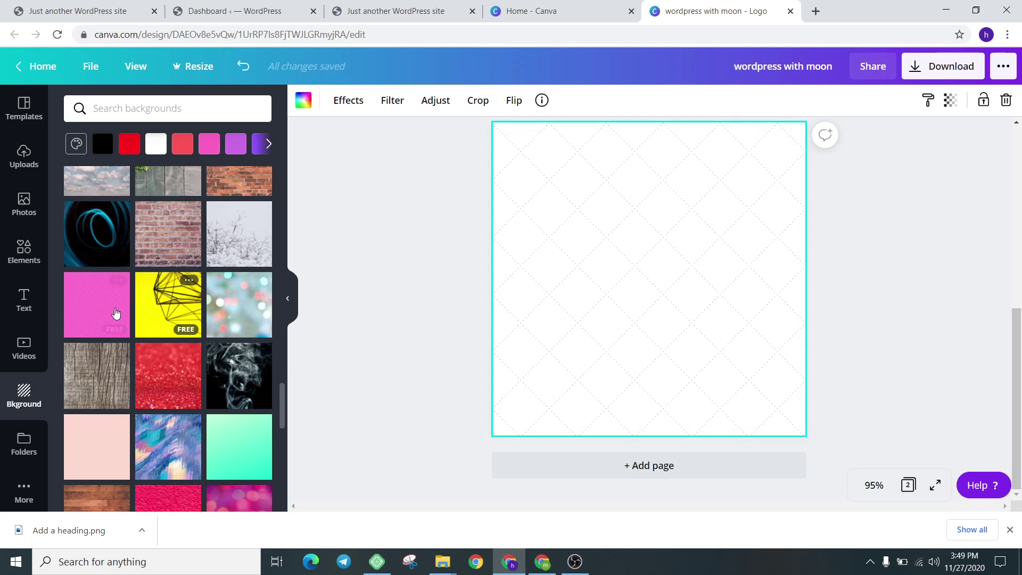
scroll(141, 360, "down", 5)
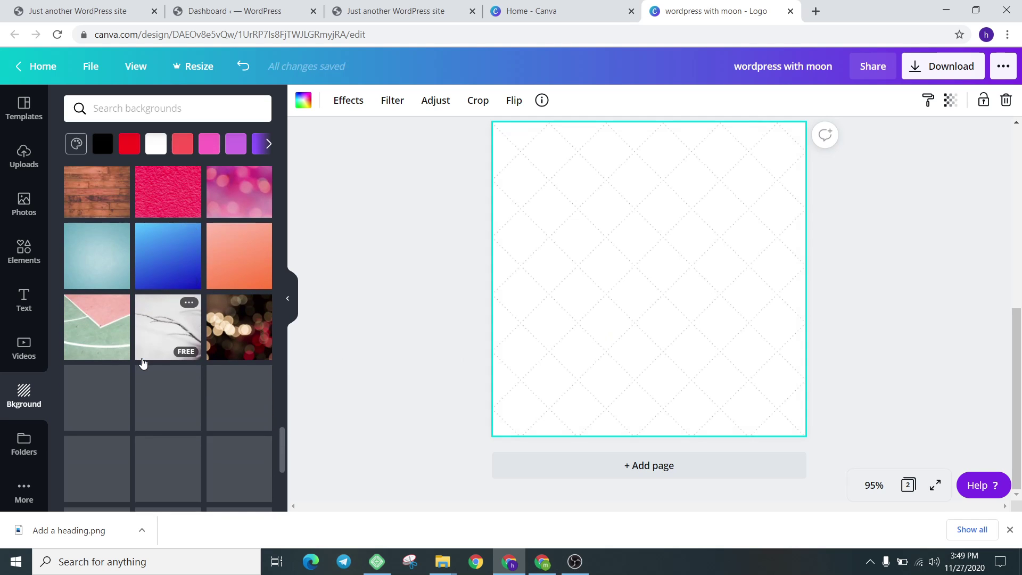
scroll(120, 401, "down", 2)
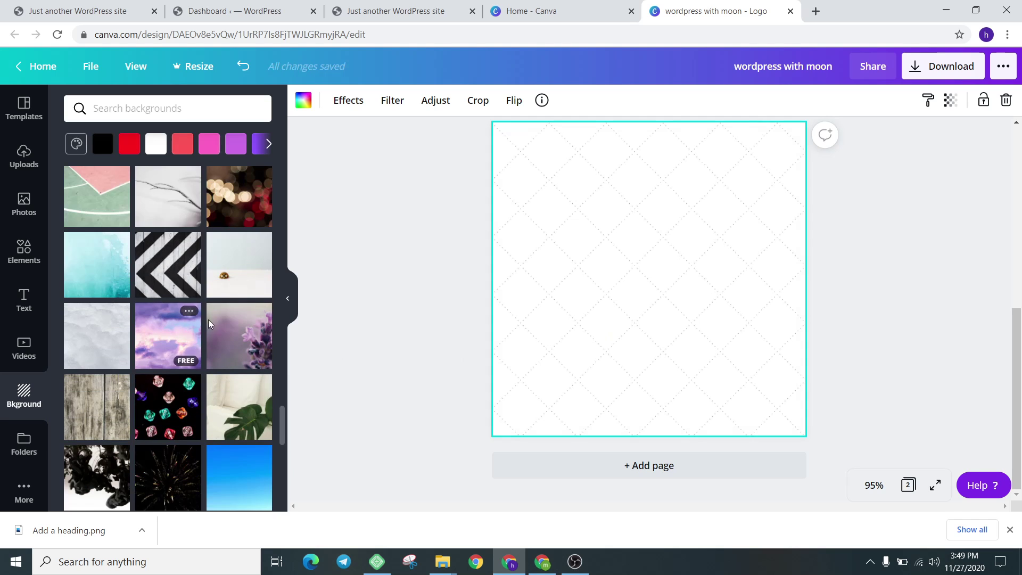
left_click_drag(566, 410, 585, 340)
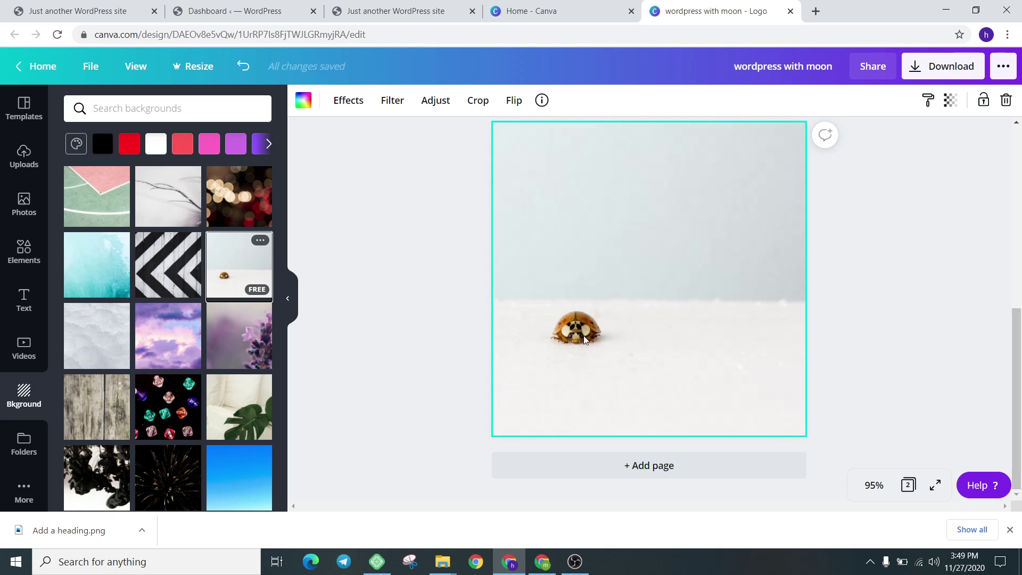
Place the neon LEVEL UP text style in the upper part of page 2 and replace LEVEL with WORDPRSS
left_click(24, 300)
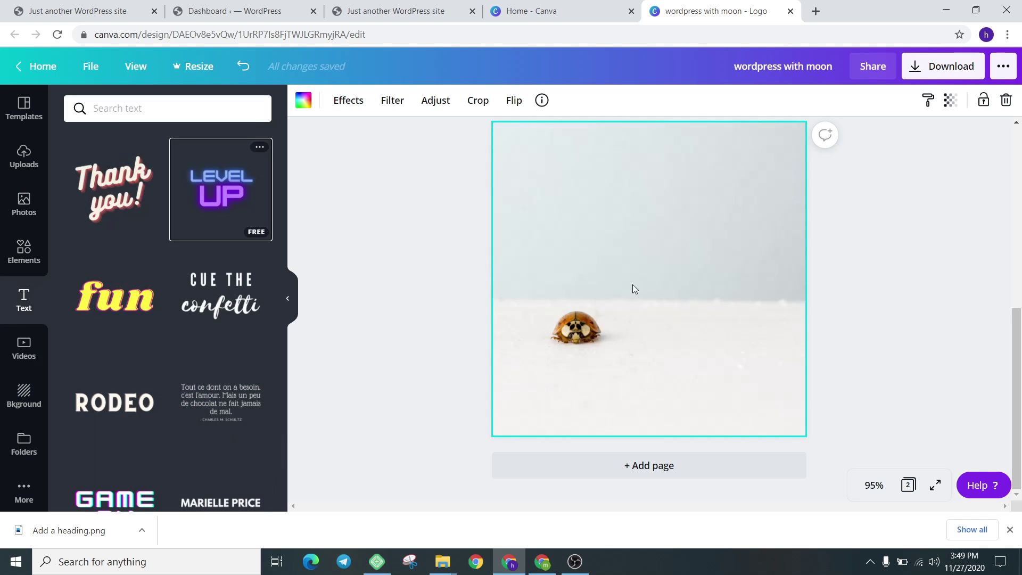
left_click_drag(678, 278, 673, 207)
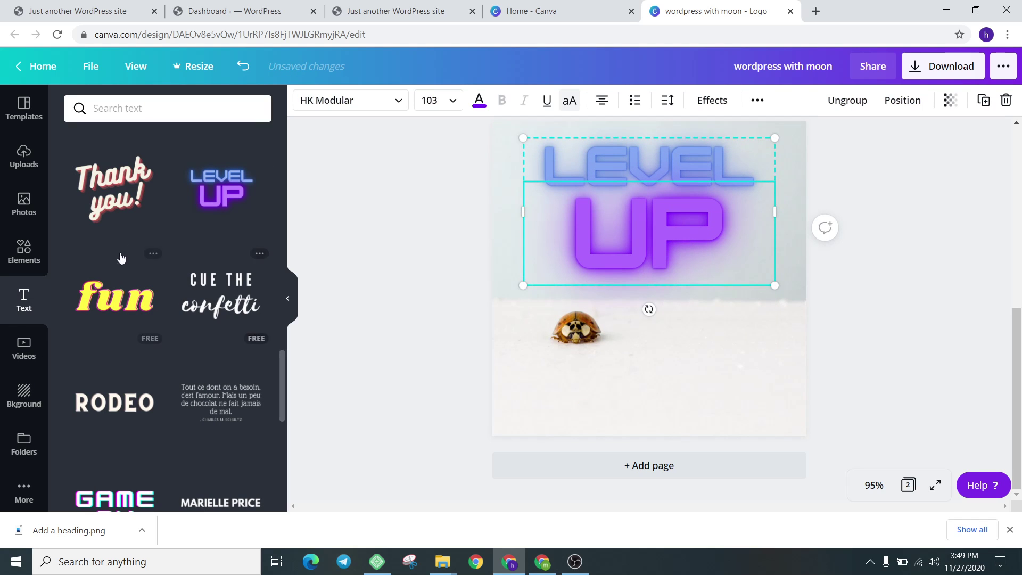
left_click(666, 172)
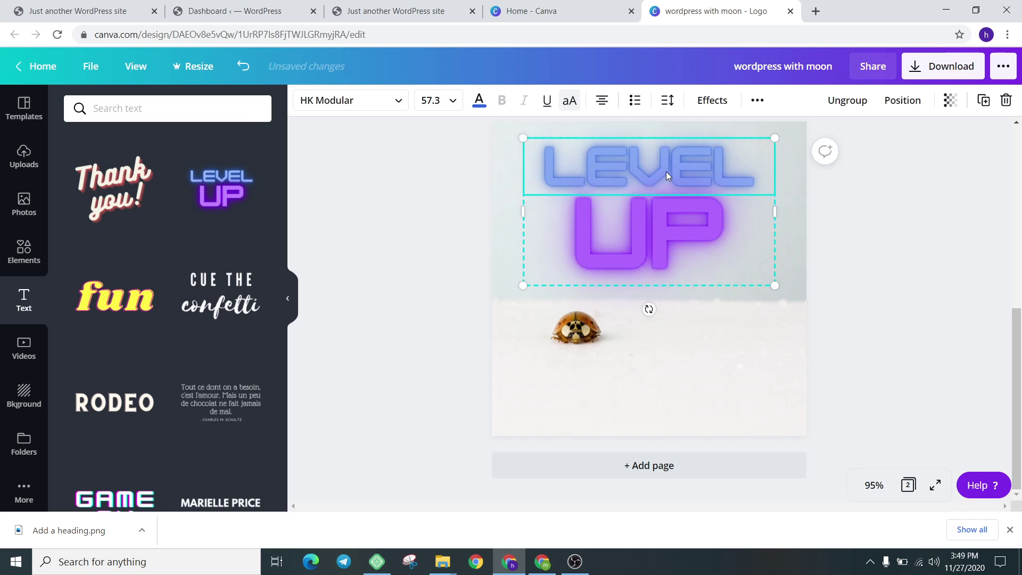
double_click(666, 171)
key("BackSpace")
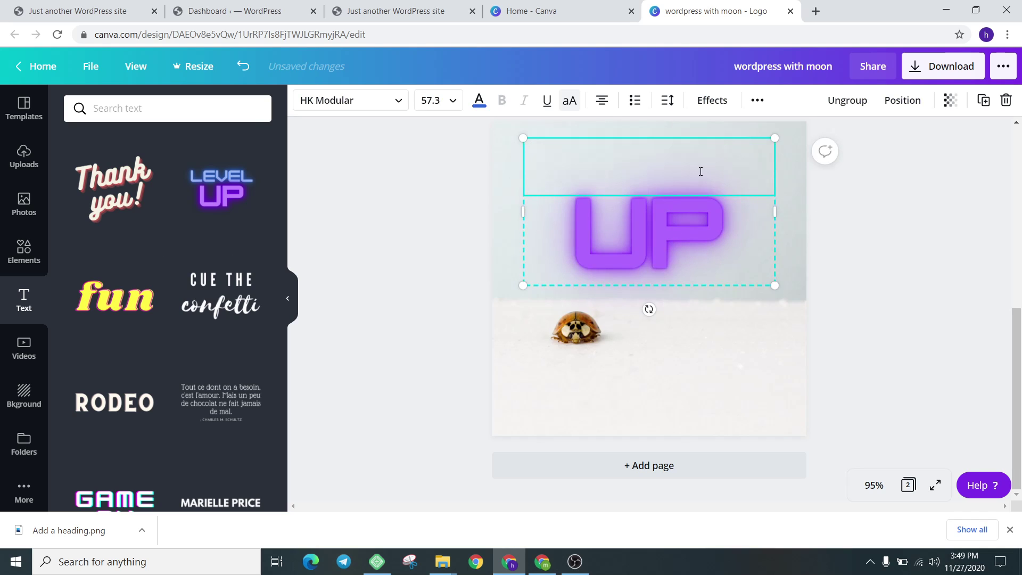
type("wordprs")
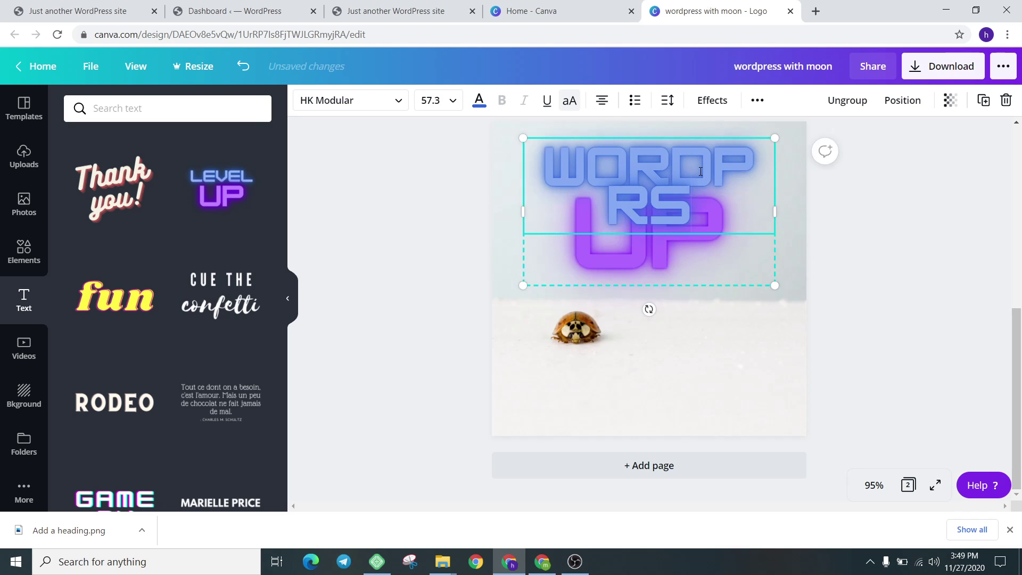
type("s")
Replace the purple UP text on page 2 with WITH MOON
left_click(722, 257)
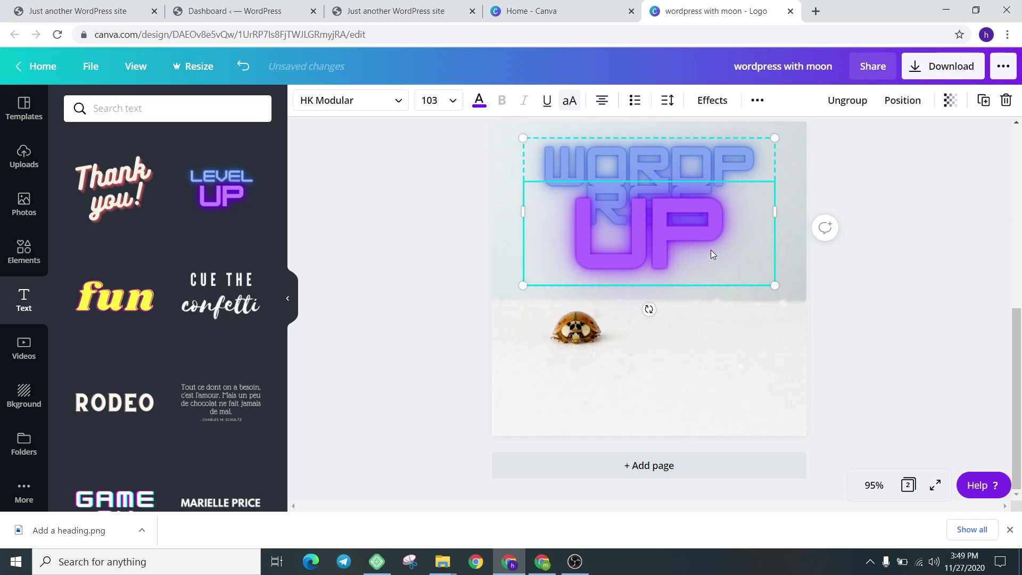
double_click(711, 250)
key("BackSpace")
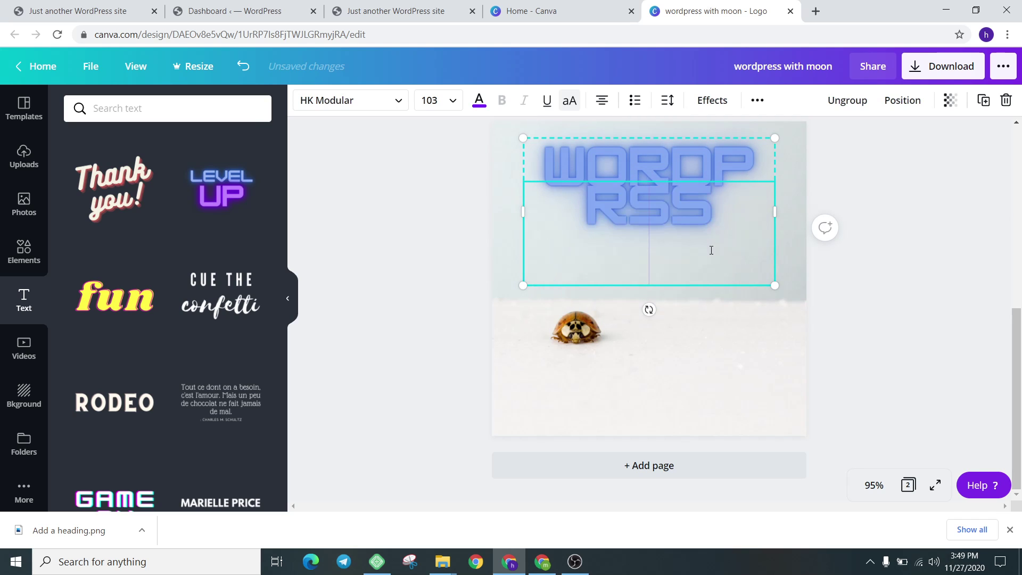
type("with mo")
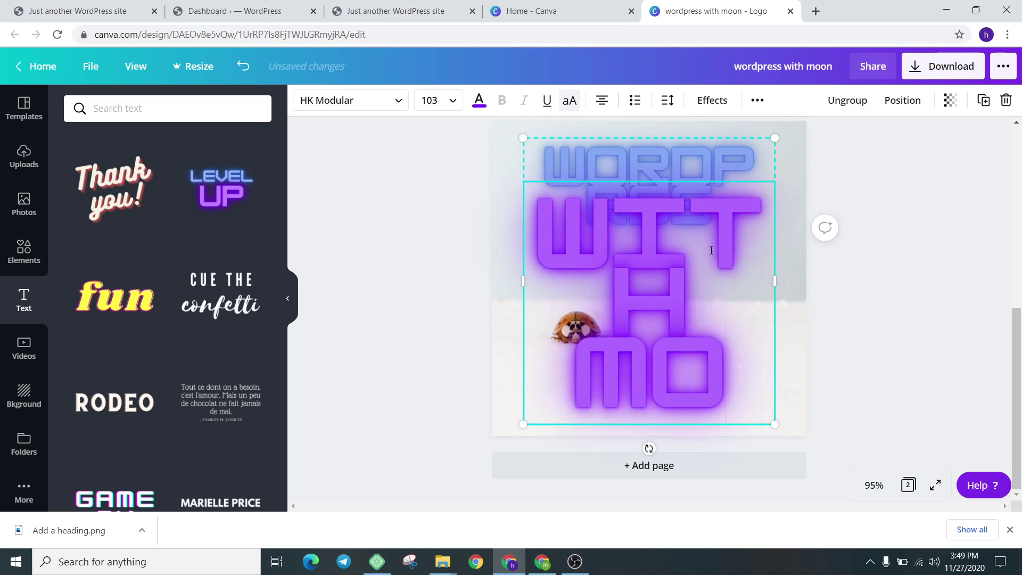
type("on")
Try font sizes 10 and 24 for the purple WITH MOON text and settle on 36
left_click(449, 105)
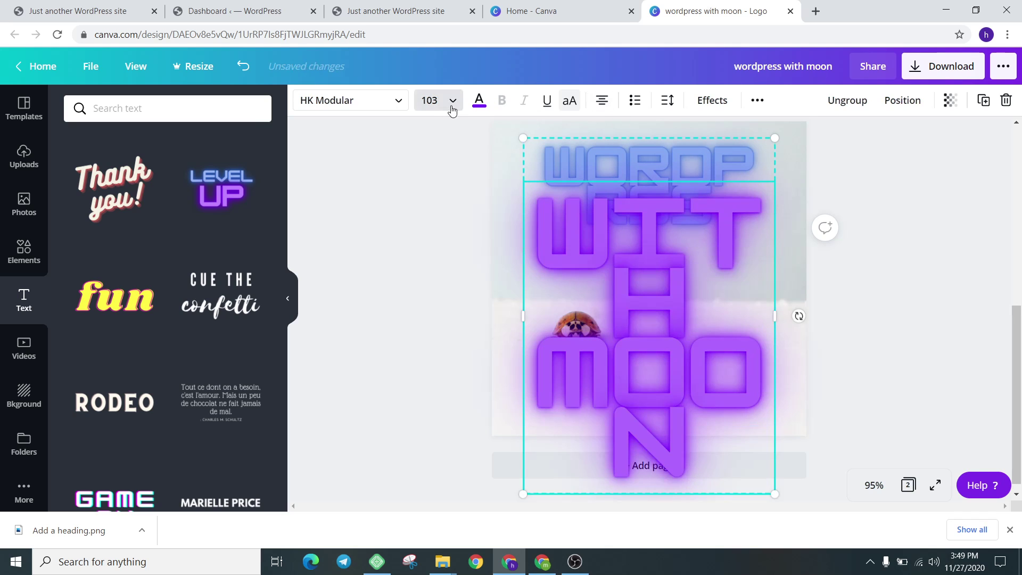
left_click(445, 205)
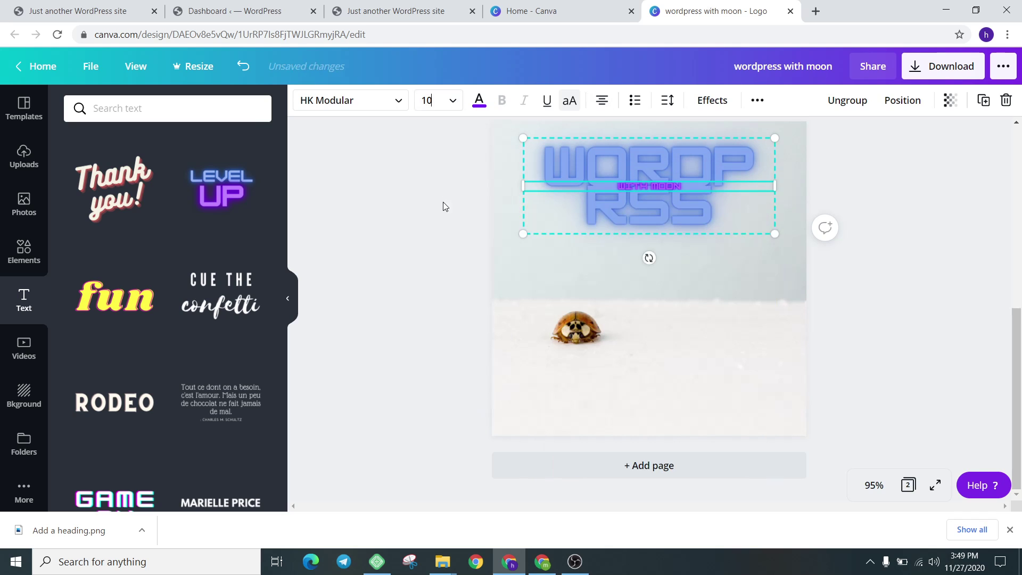
left_click(450, 101)
left_click(438, 352)
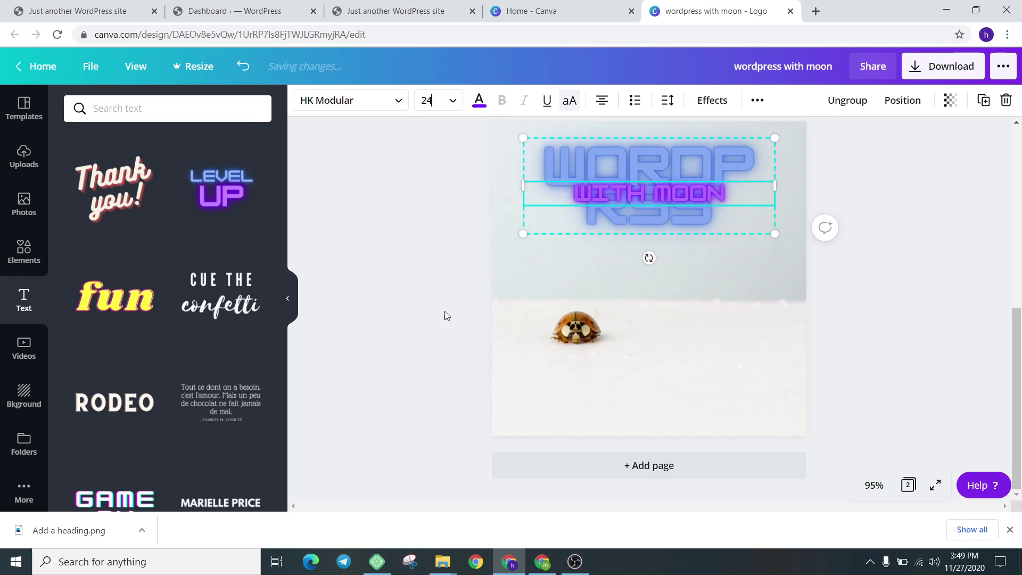
left_click(452, 100)
left_click(453, 344)
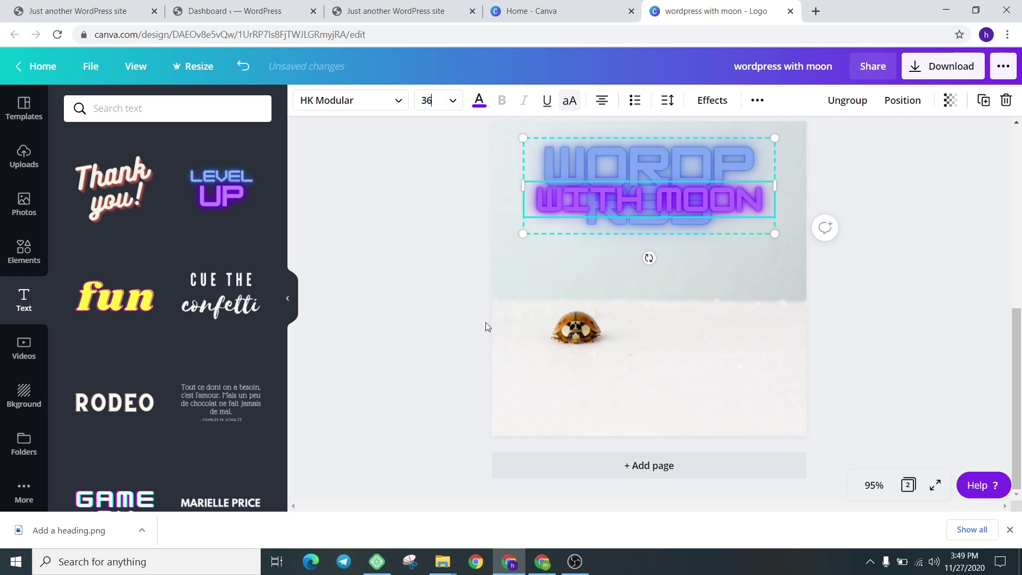
Shrink the blue WORDPRSS text to font size 42 so it fits one line, and shift the text group slightly down
left_click(619, 166)
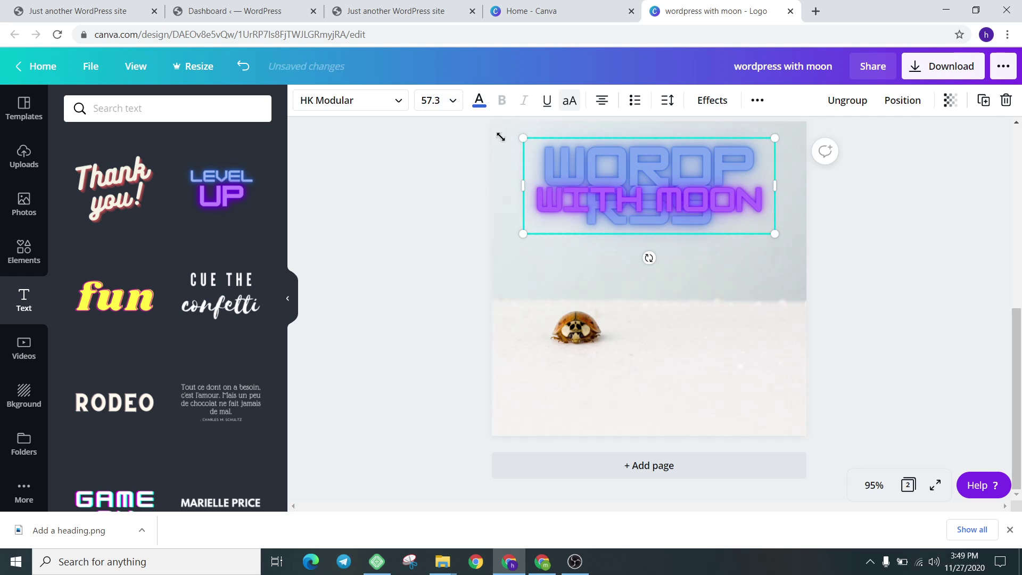
left_click(450, 101)
left_click(431, 291)
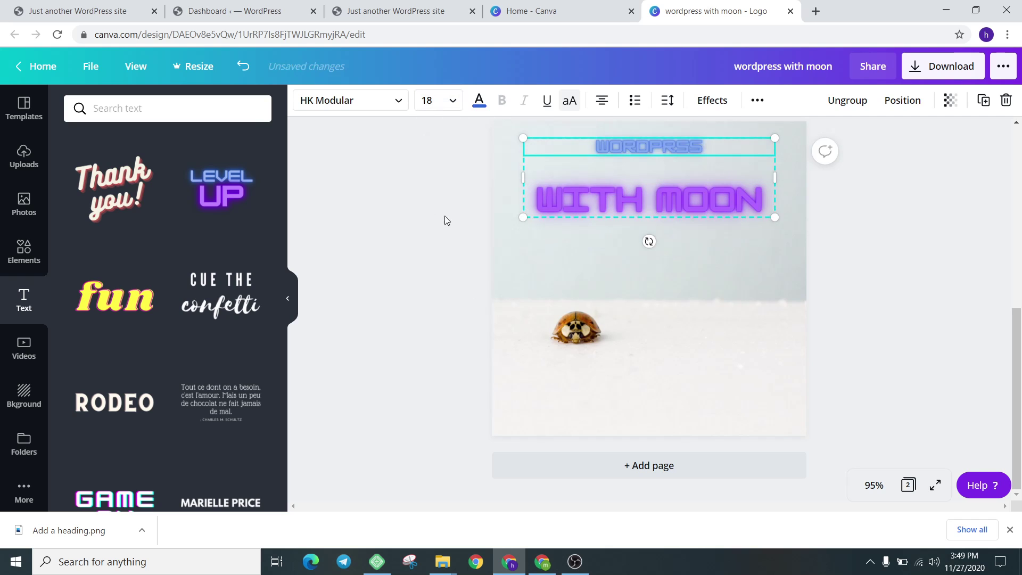
left_click(453, 103)
left_click(431, 335)
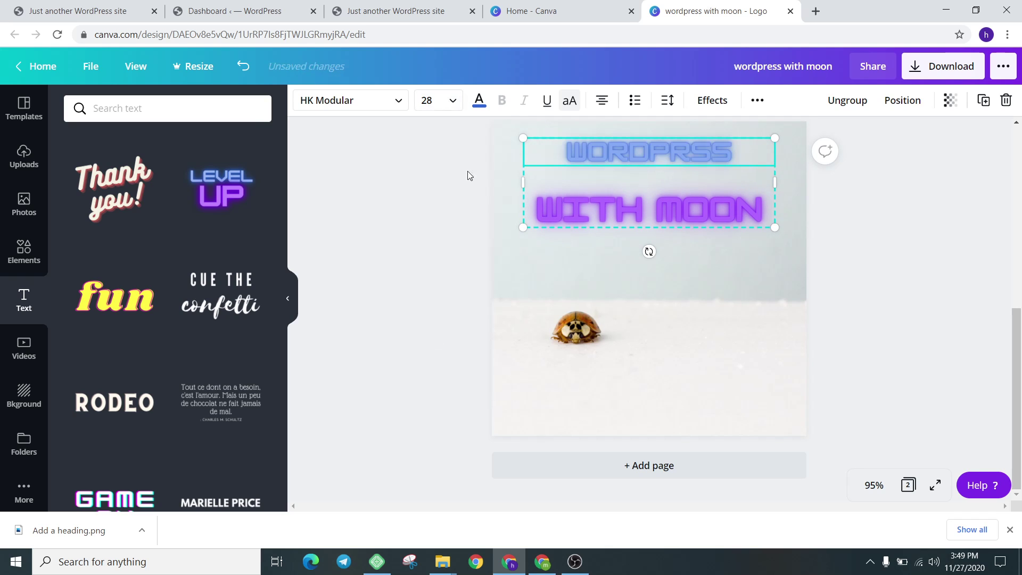
left_click(458, 106)
left_click(450, 390)
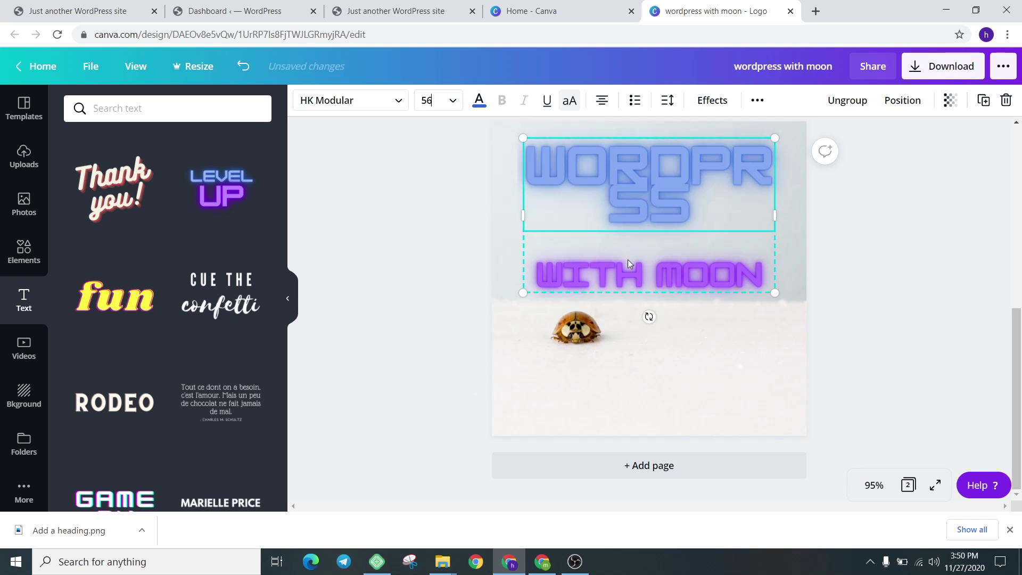
left_click(453, 101)
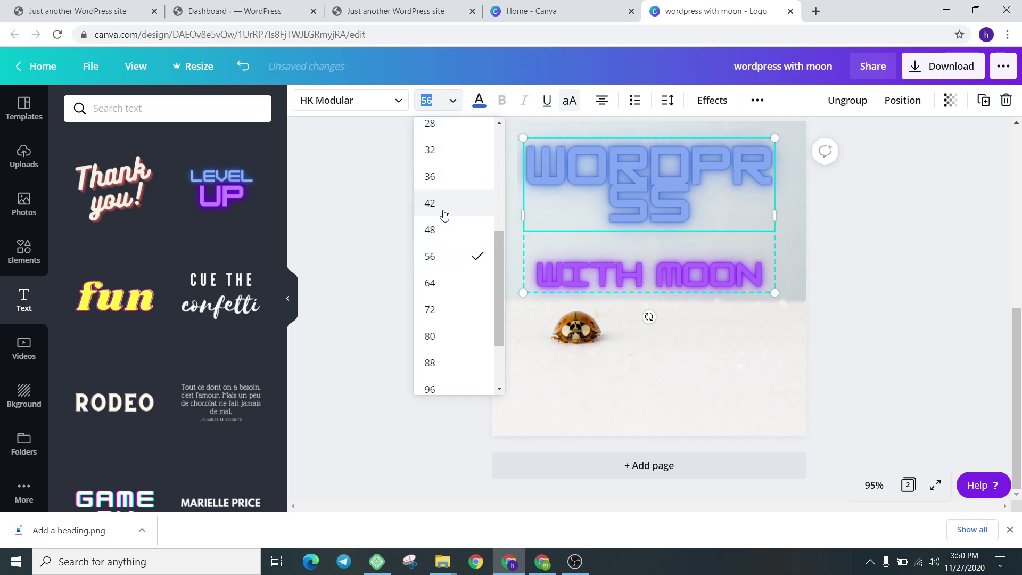
type("36")
key("Return")
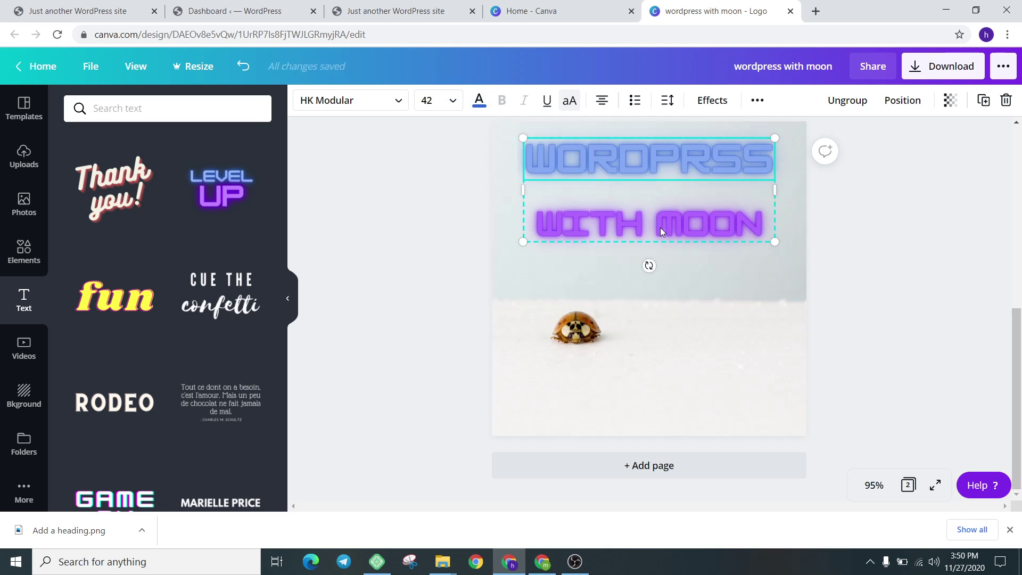
left_click(644, 171)
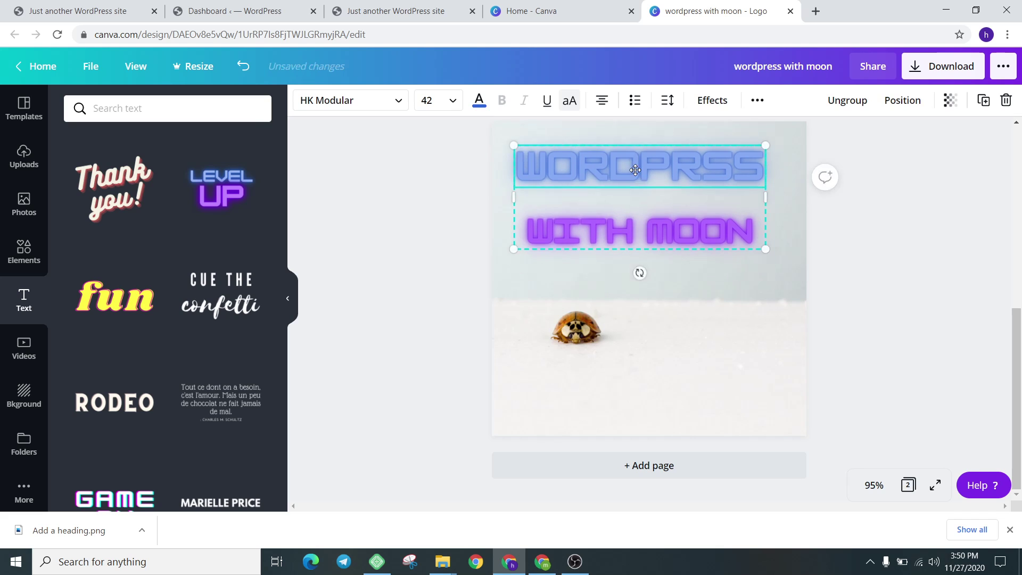
Browse the graphic elements and open the complete Gradients collection
left_click(24, 251)
scroll(111, 360, "down", 6)
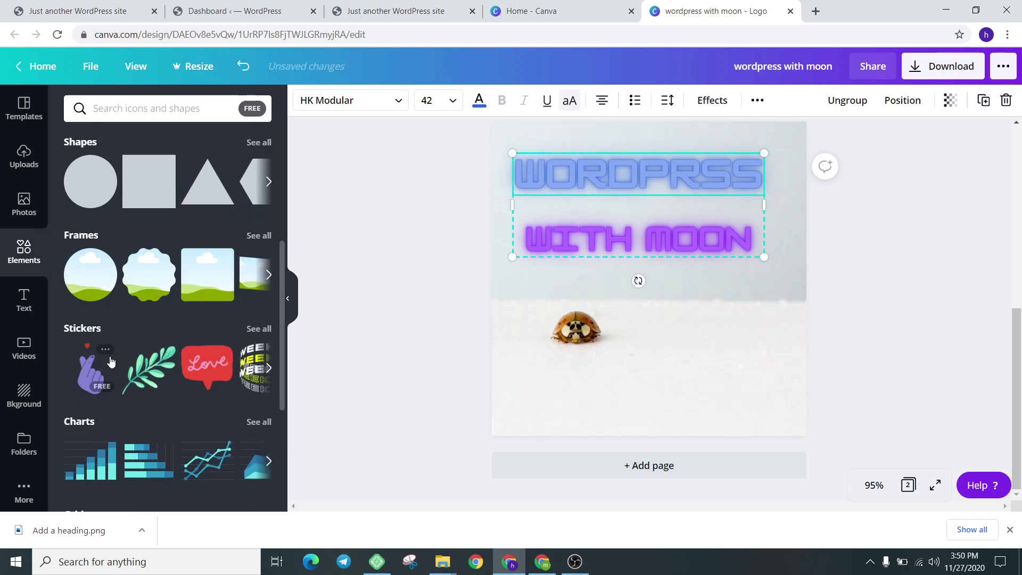
scroll(111, 360, "down", 5)
scroll(111, 360, "up", 6)
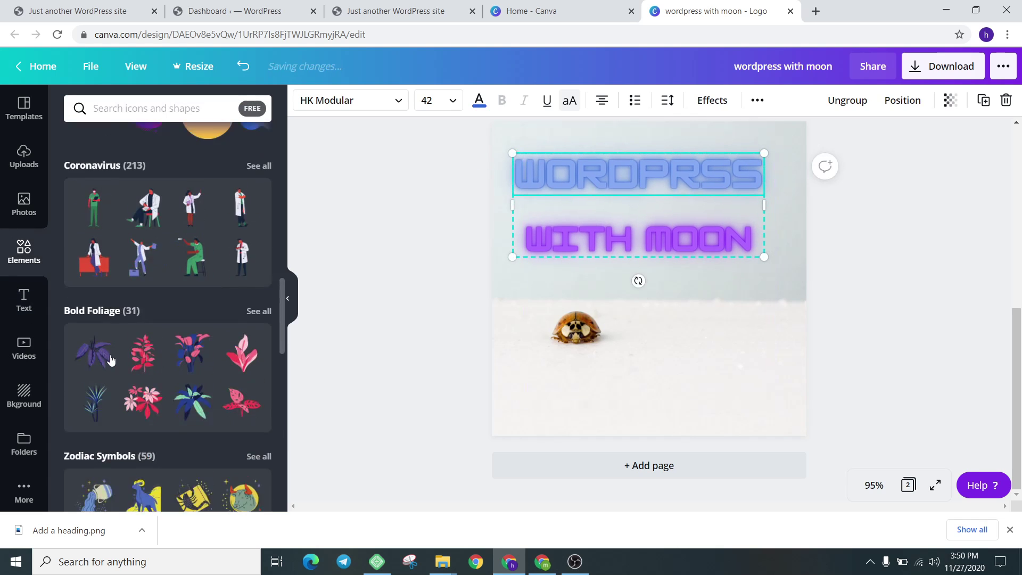
scroll(110, 361, "down", 2)
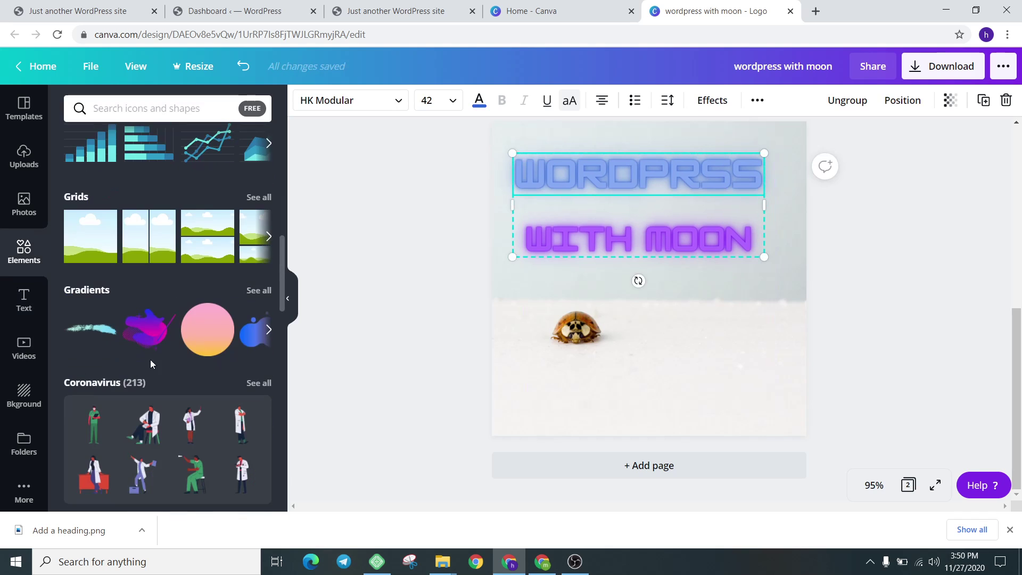
left_click(259, 291)
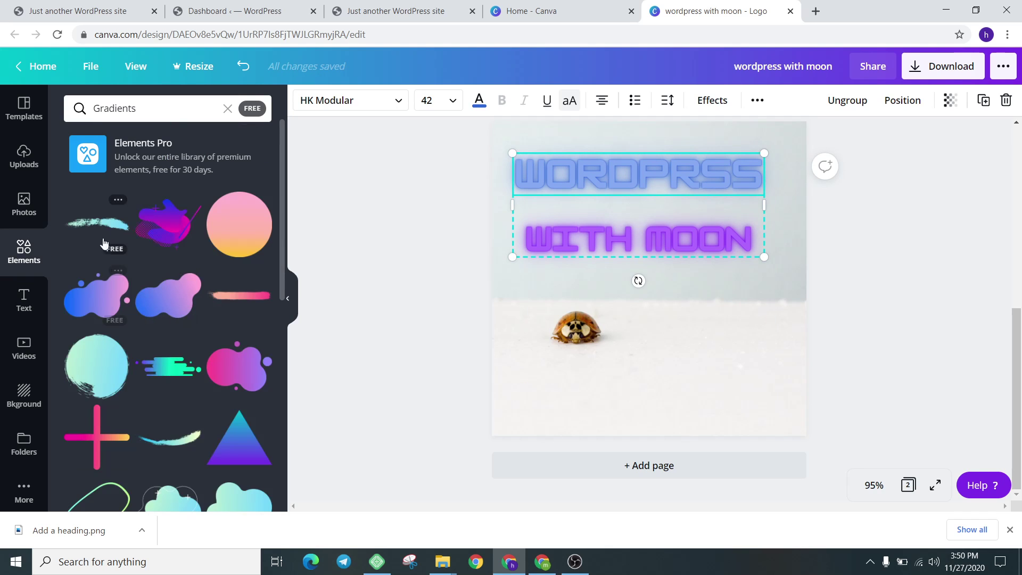
Place the curved blue-to-yellow brush stroke below the ladybug on page 2 and enlarge it to nearly the page width
scroll(112, 373, "down", 3)
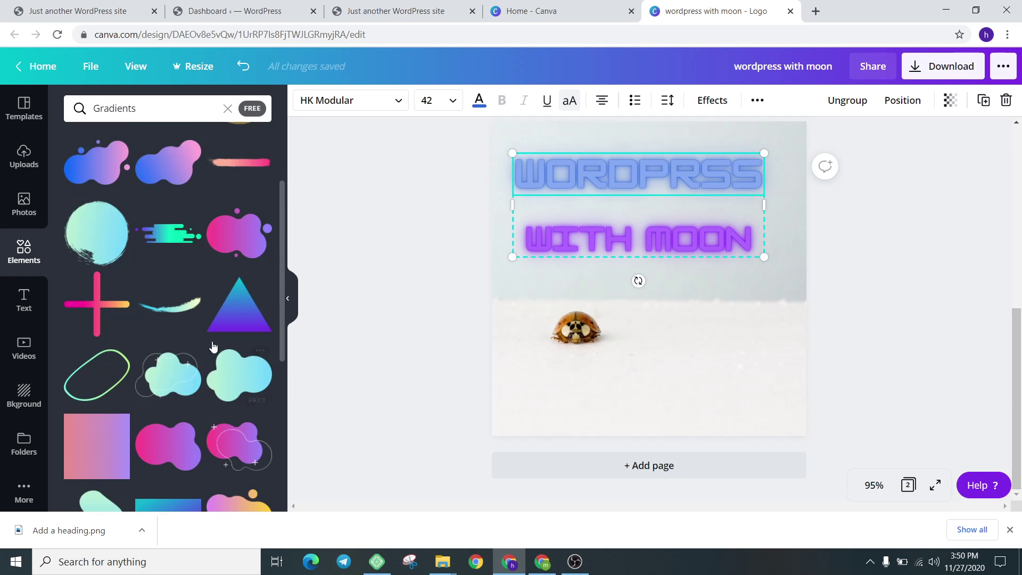
scroll(213, 347, "down", 3)
scroll(184, 320, "up", 2)
mouse_move(170, 242)
left_mouse_down()
mouse_move(643, 360)
mouse_move(548, 443)
mouse_move(561, 422)
left_mouse_up()
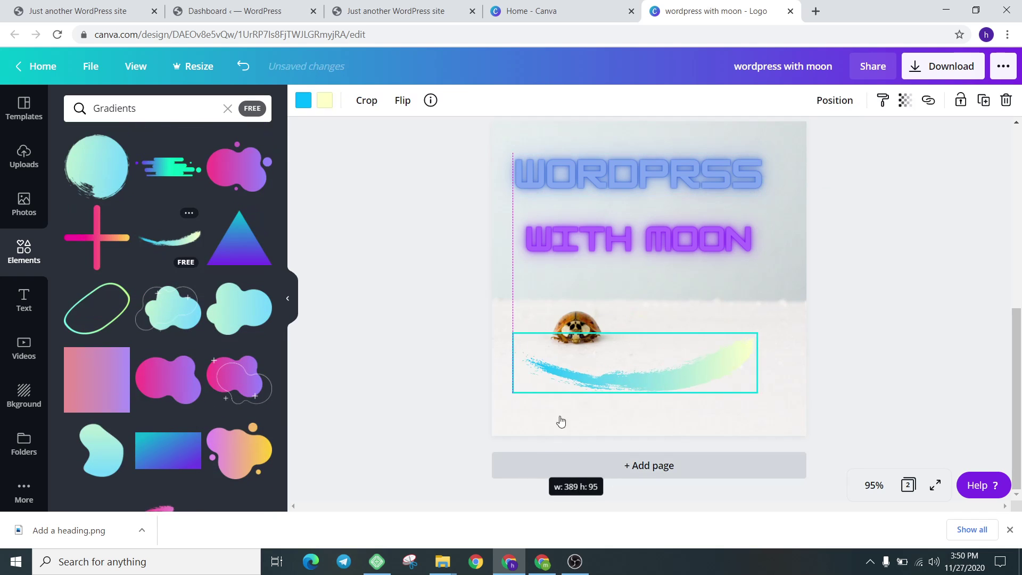
mouse_move(616, 358)
left_mouse_down()
mouse_move(616, 383)
mouse_move(635, 379)
left_mouse_up()
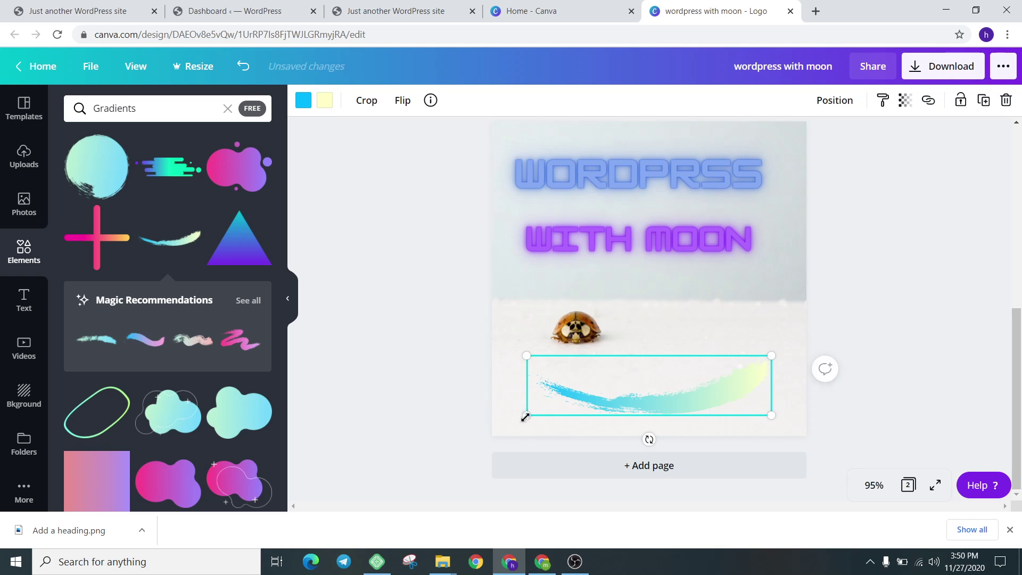
mouse_move(526, 416)
left_mouse_down()
mouse_move(498, 434)
mouse_move(491, 422)
left_mouse_up()
left_click_drag(616, 382, 635, 373)
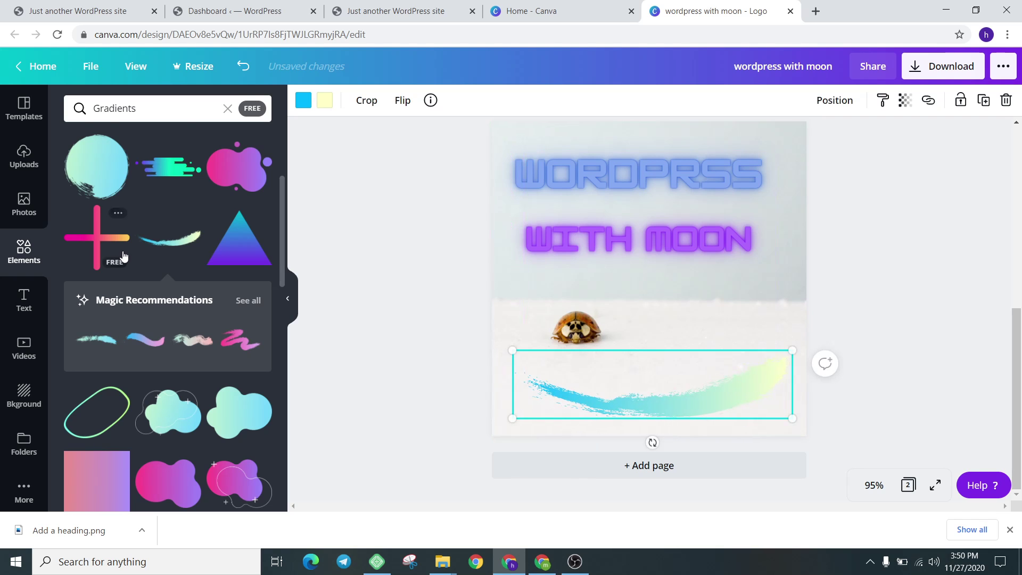
Add the pink and orange striped wave gradient to page 2 and place it over the page's upper-left corner
scroll(123, 257, "up", 4)
scroll(128, 267, "down", 9)
scroll(127, 267, "up", 9)
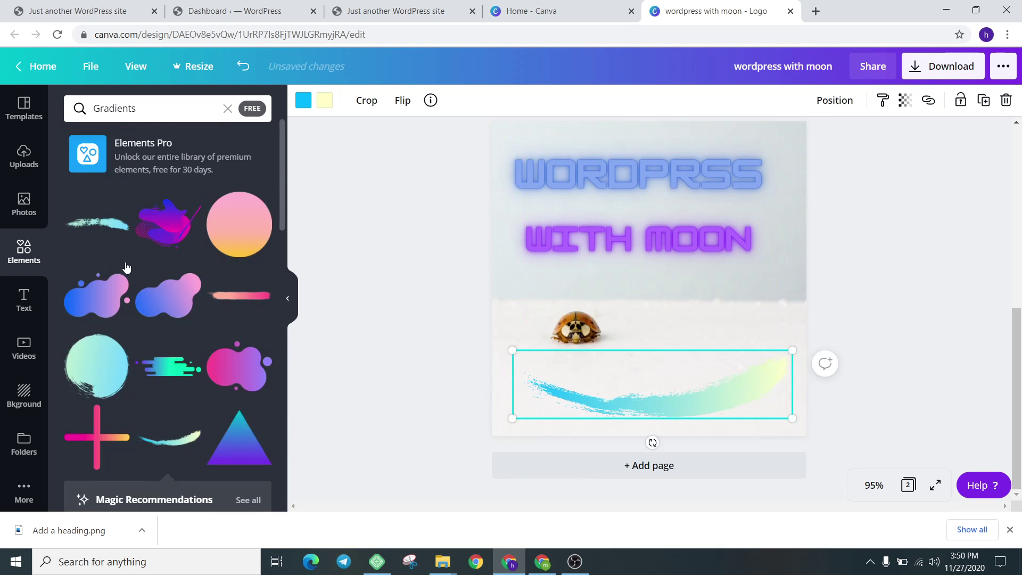
scroll(126, 336, "down", 3)
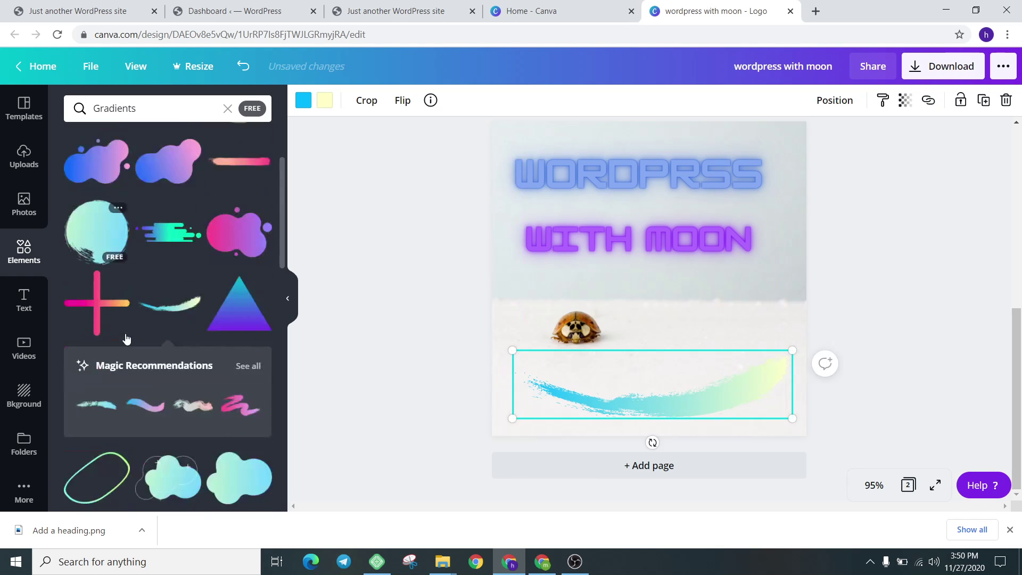
scroll(126, 339, "down", 10)
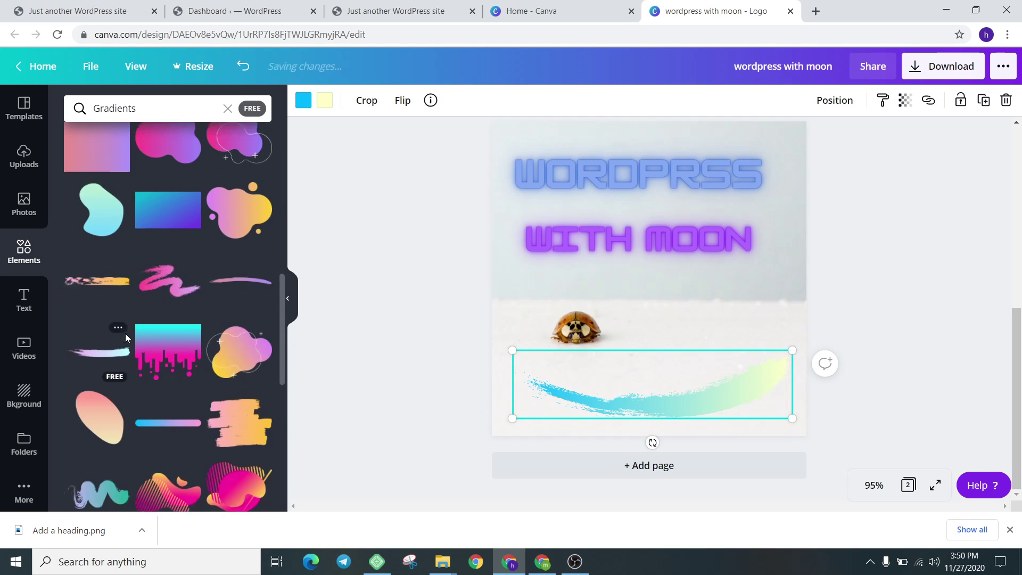
scroll(126, 333, "down", 5)
left_click(166, 241)
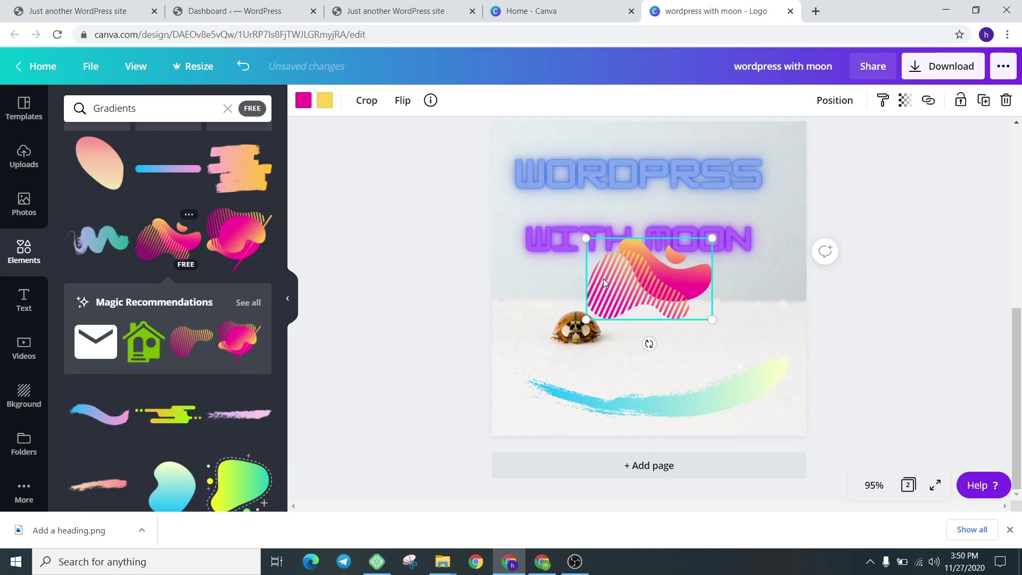
left_click_drag(603, 282, 497, 130)
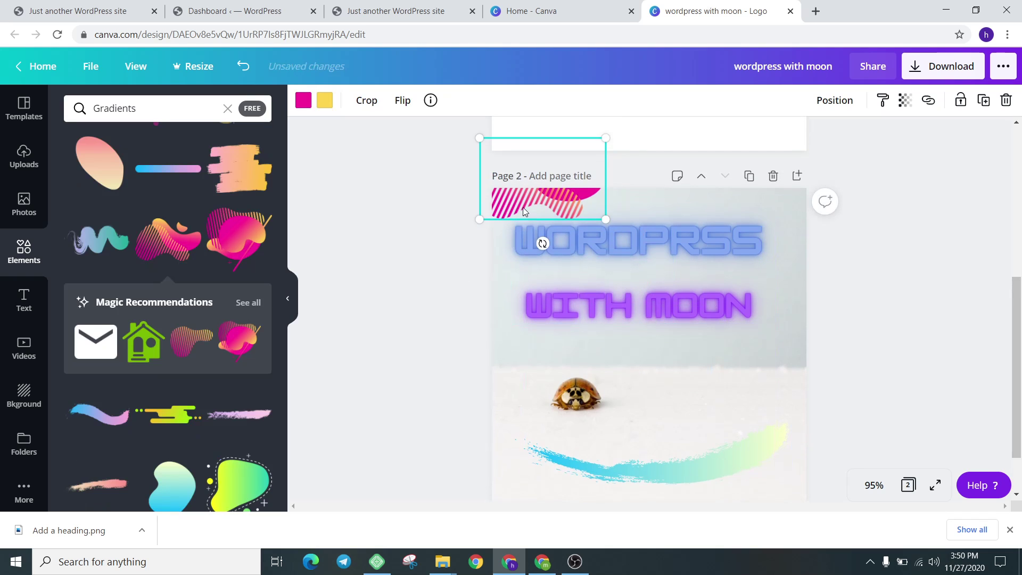
left_click_drag(523, 207, 525, 202)
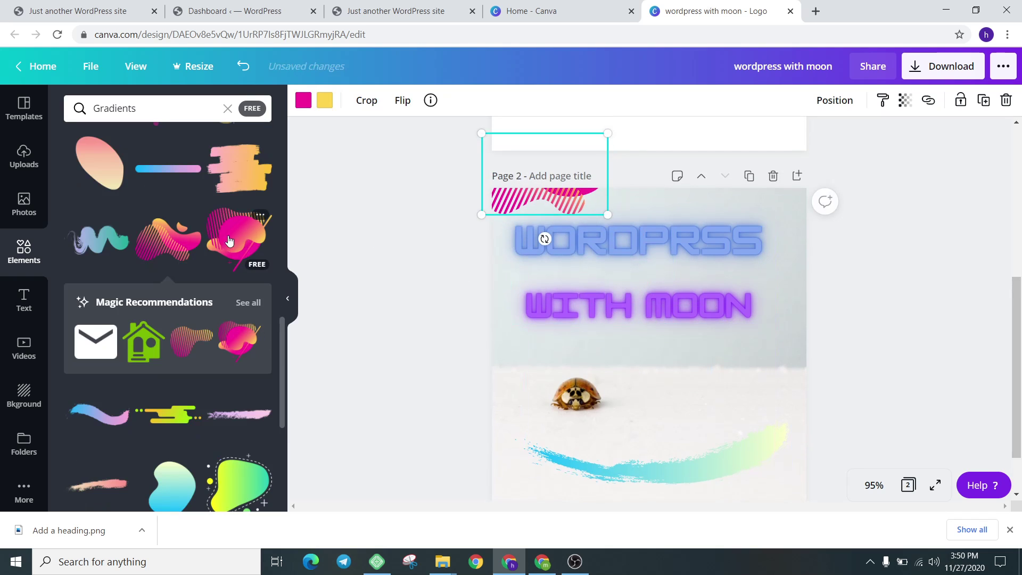
Copy the striped wave gradient and paste two duplicates side by side along the upper edge of page 2
right_click(498, 206)
left_click(515, 232)
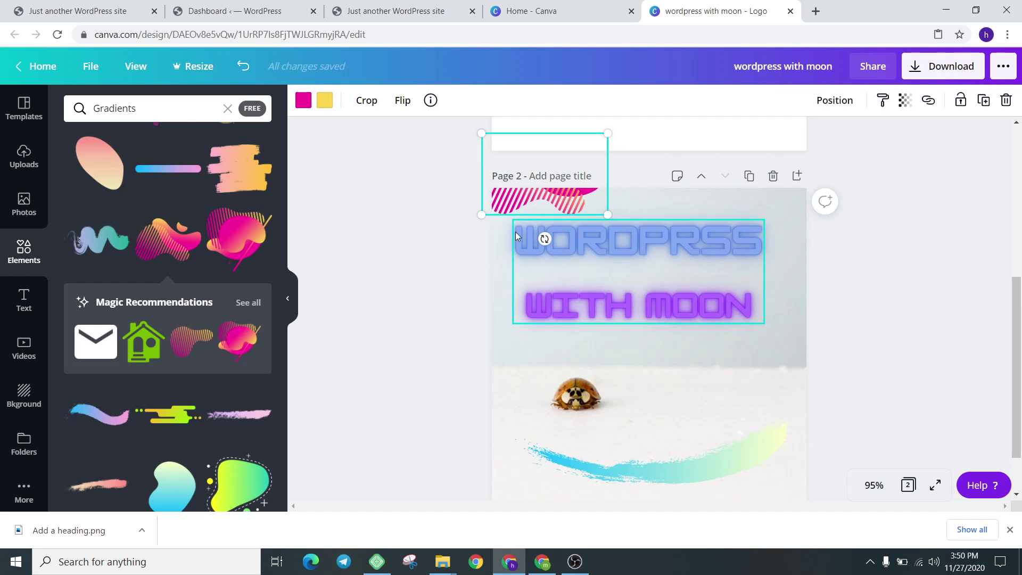
right_click(514, 191)
left_click(529, 213)
right_click(548, 198)
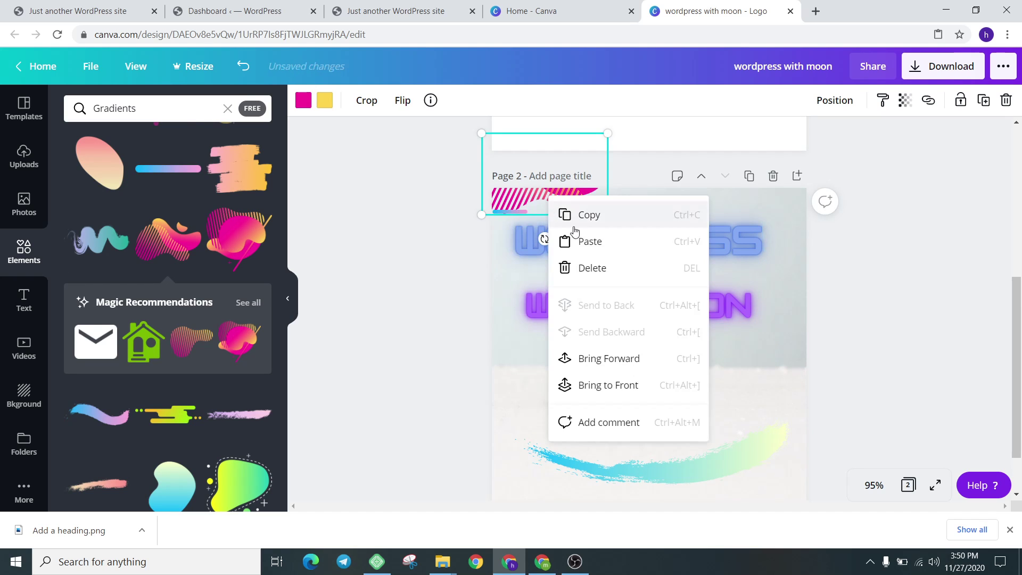
left_click(581, 235)
left_click_drag(567, 209, 648, 195)
right_click(659, 197)
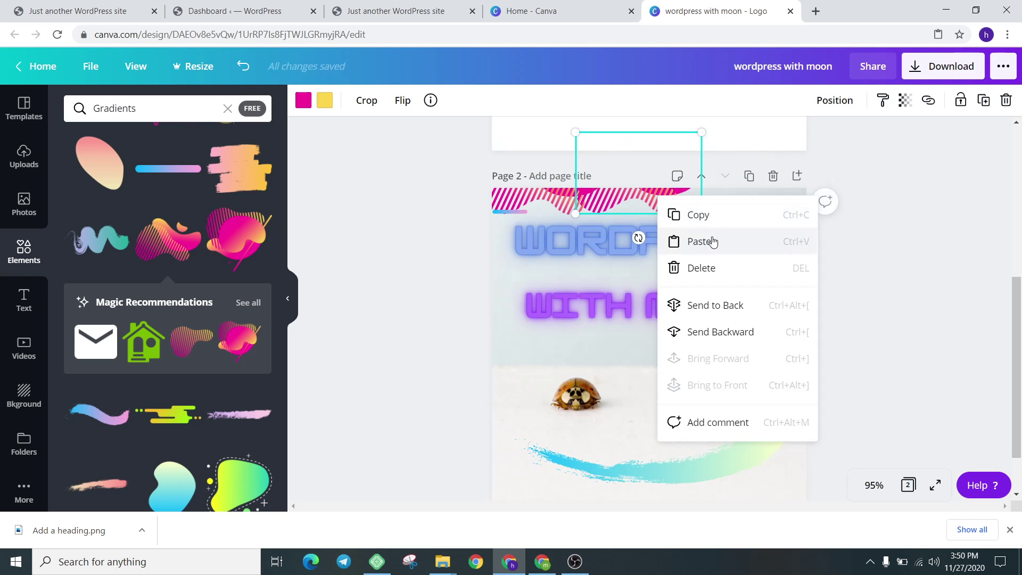
left_click(713, 243)
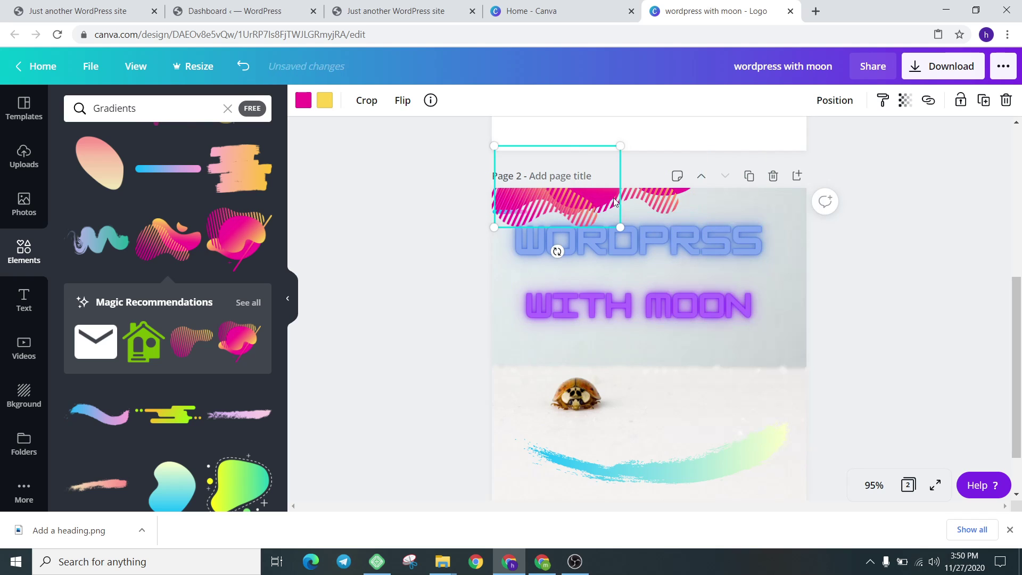
left_click_drag(614, 201, 801, 188)
scroll(715, 427, "down", 2)
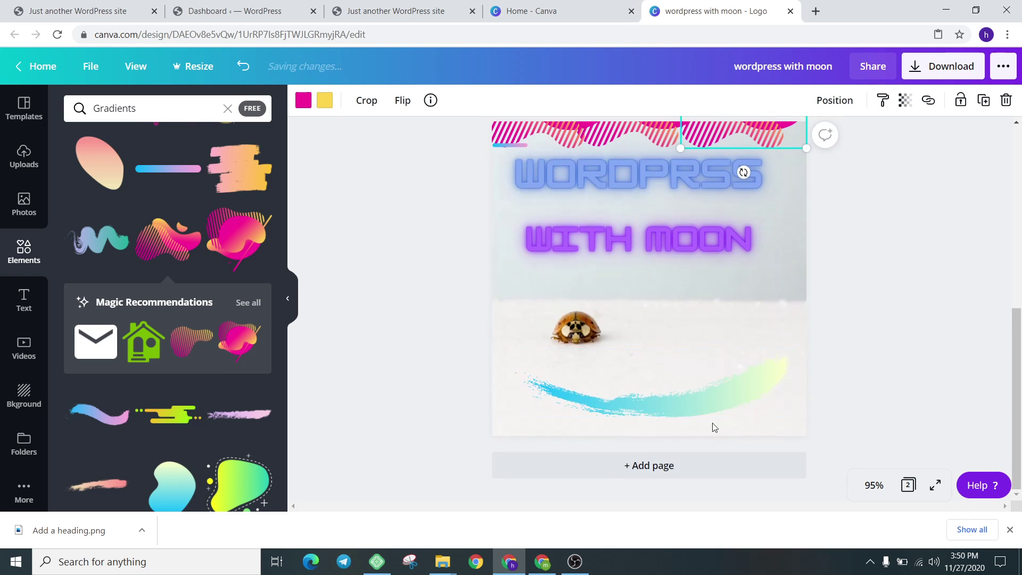
Return to page 1, look through the background, video and text libraries, and highlight the canva.com part of the web address
scroll(644, 453, "up", 10)
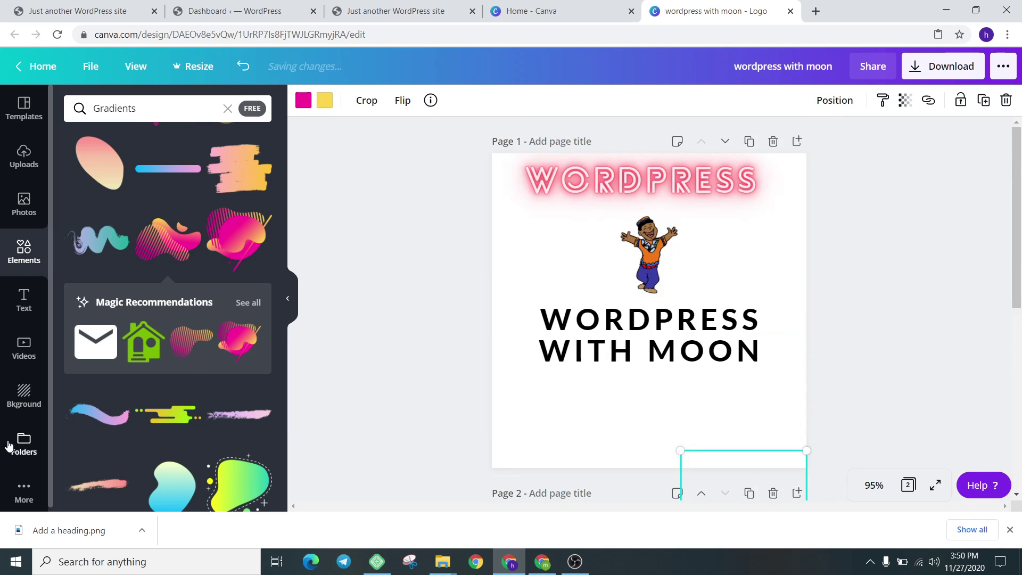
left_click(24, 397)
left_click(24, 347)
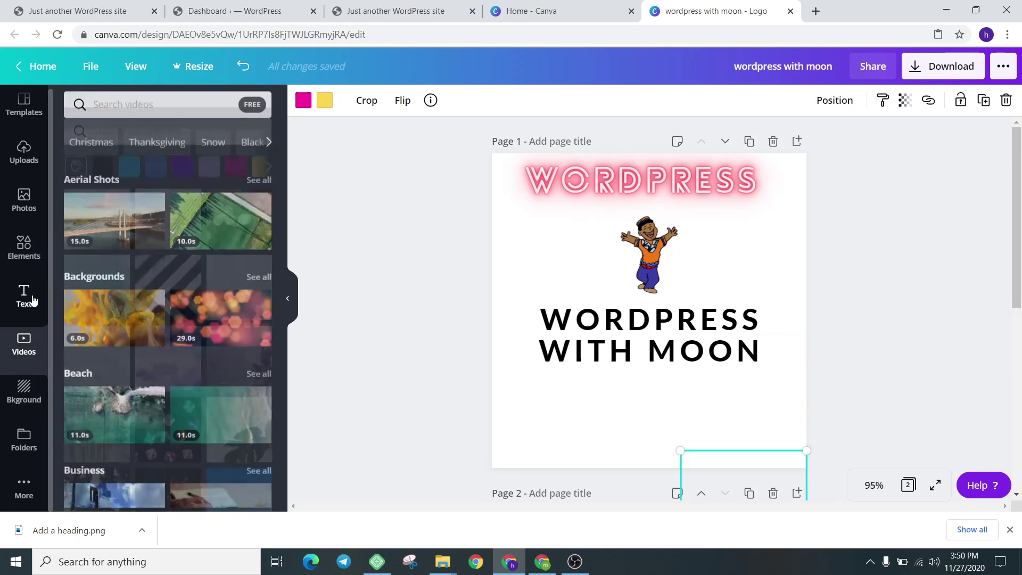
left_click(24, 296)
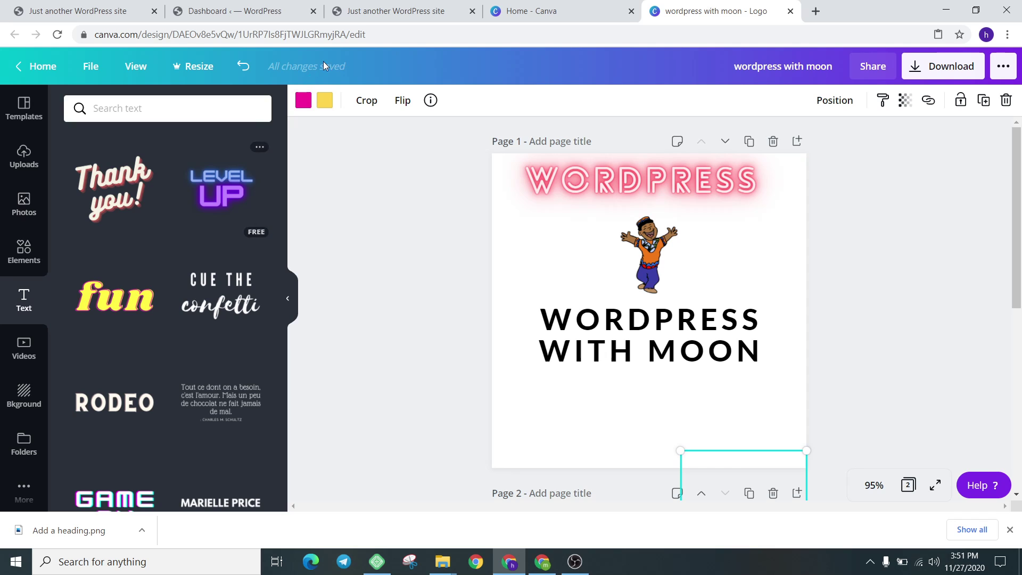
left_click(137, 33)
left_click_drag(138, 33, 94, 35)
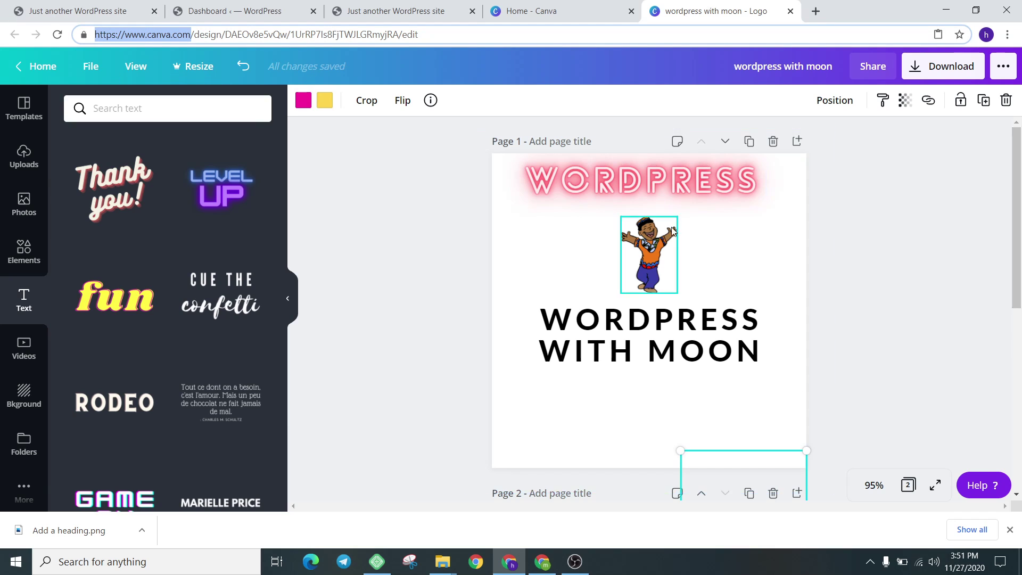
Restore the peach bokeh background on page 1
left_click_drag(723, 465, 367, 432)
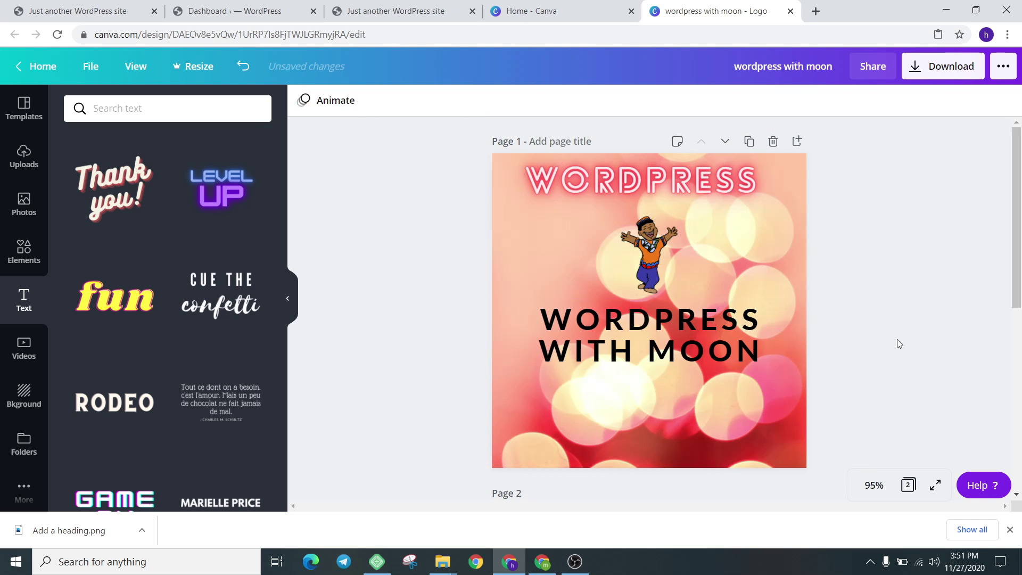